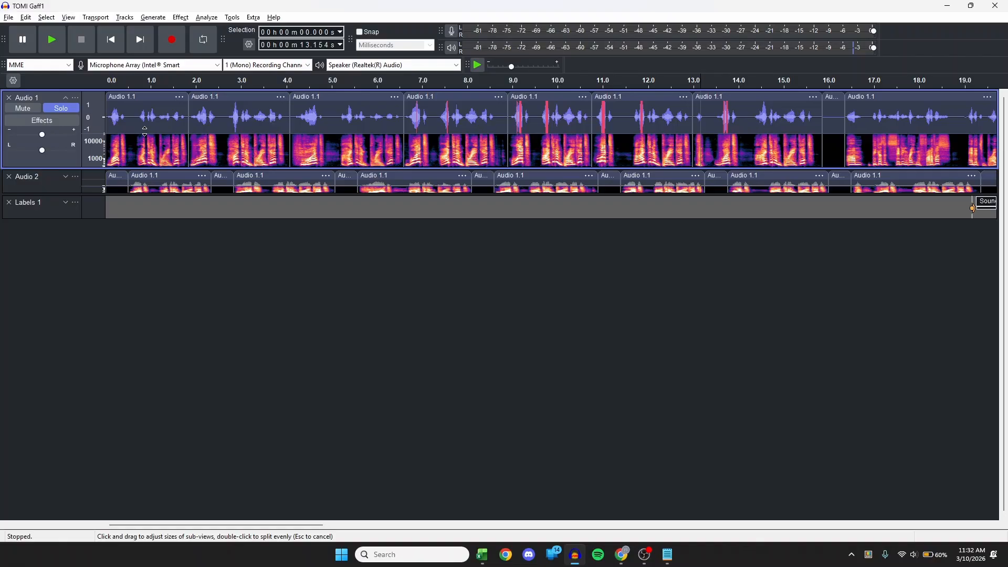
Review the takes on the Audio 1 track, and switch to Discord to look over the forwarded line timestamps in the welcome channel
left_click_drag(135, 126, 759, 129)
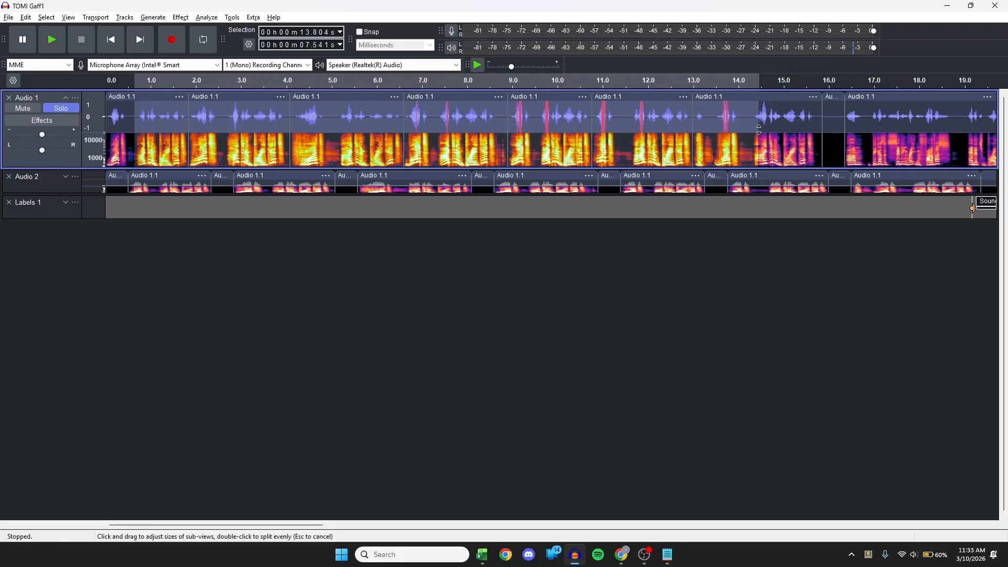
left_click(728, 125)
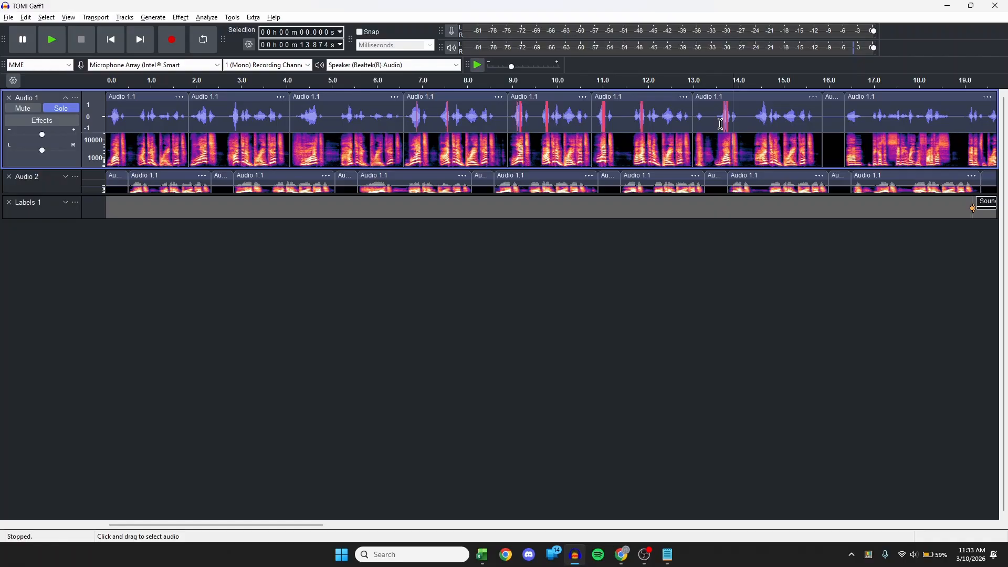
key("alt+Tab")
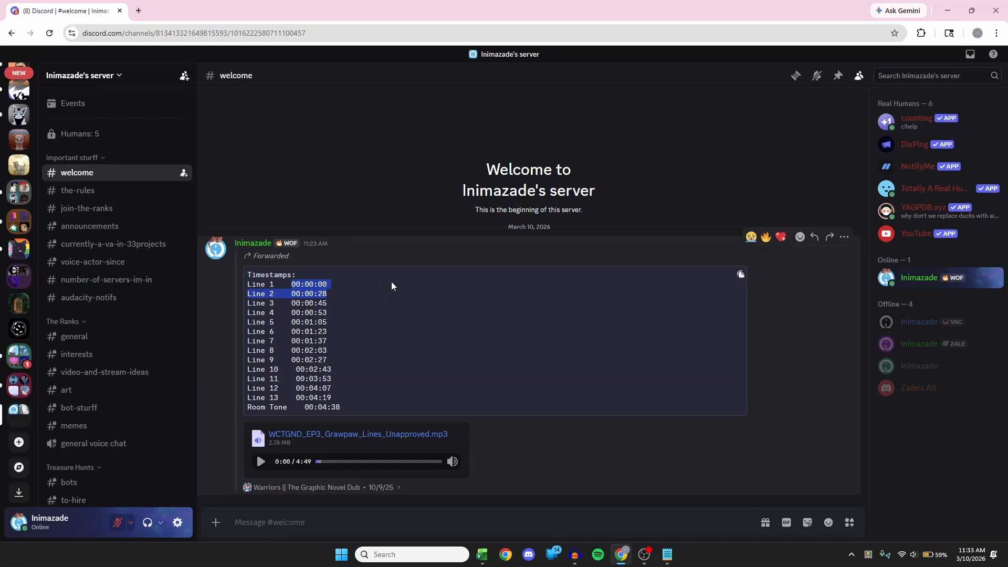
left_click(225, 284, "shift")
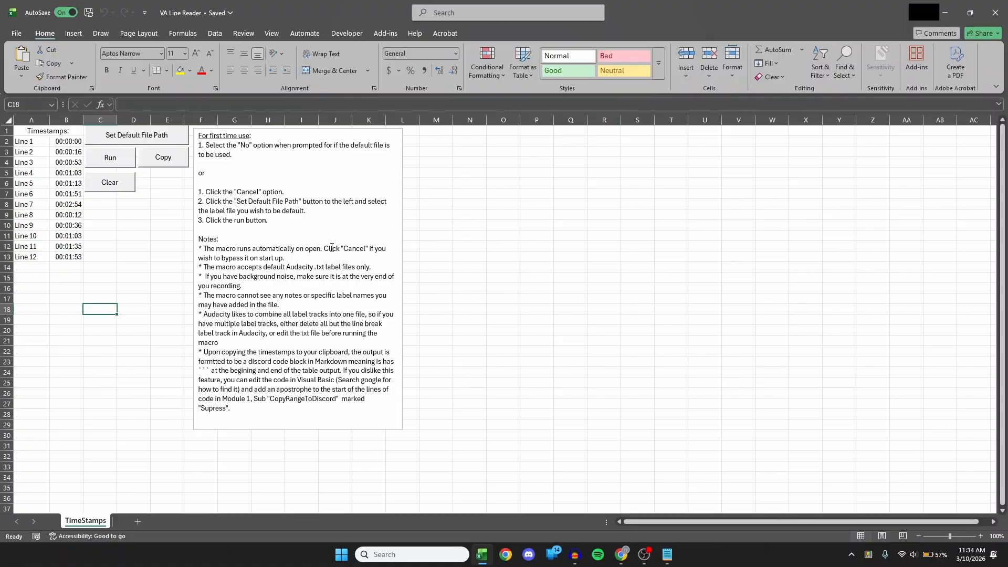
Examine the Sound labels on the Labels 1 track in Audacity and the label start and end times in the Notepad label file
key("alt+Tab")
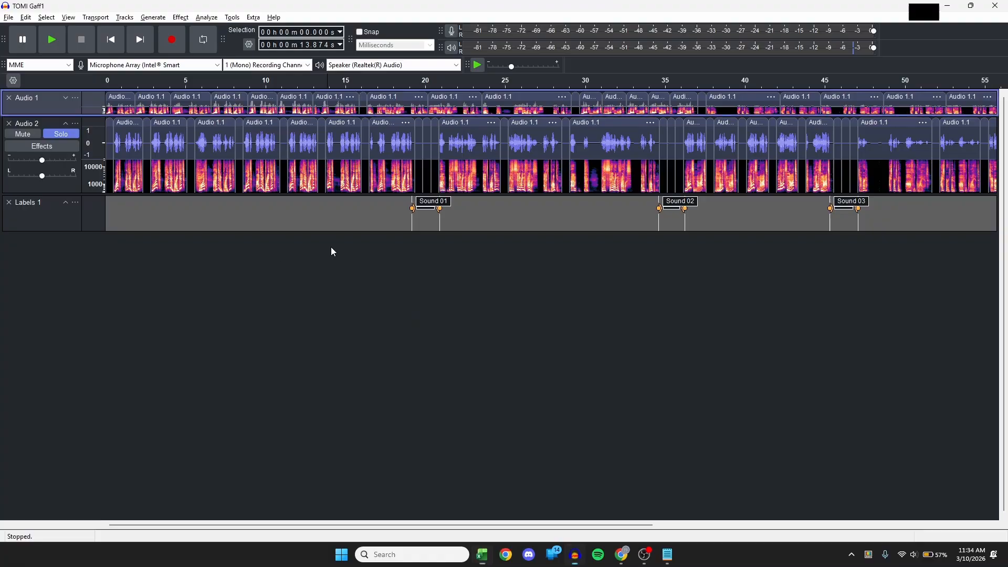
left_click(65, 225)
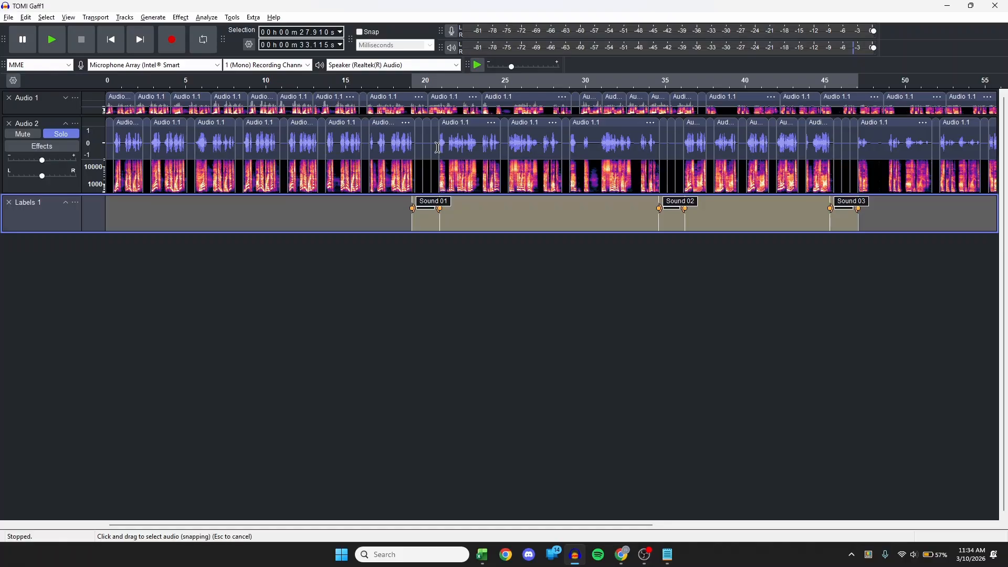
key("alt+Tab")
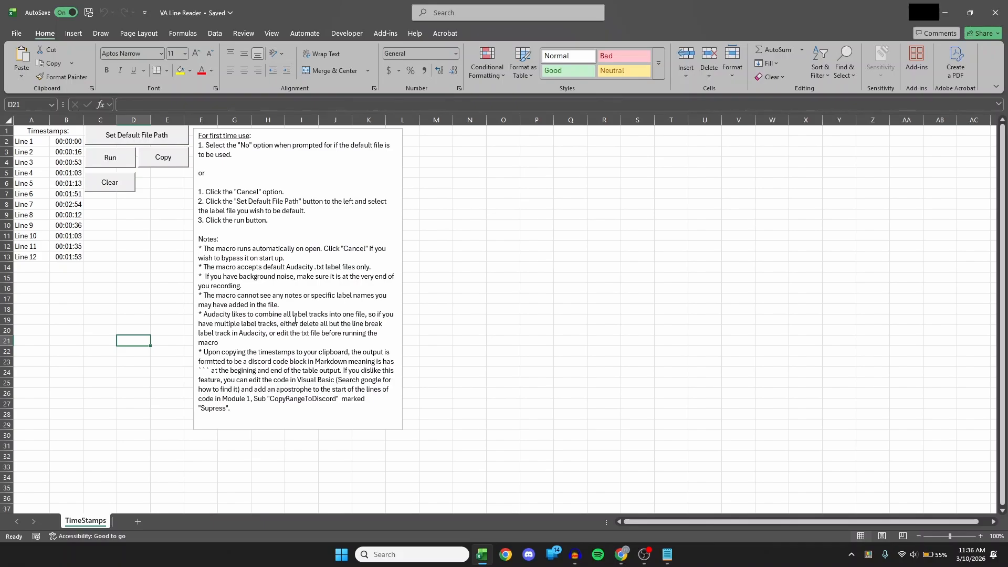
key("alt+Tab")
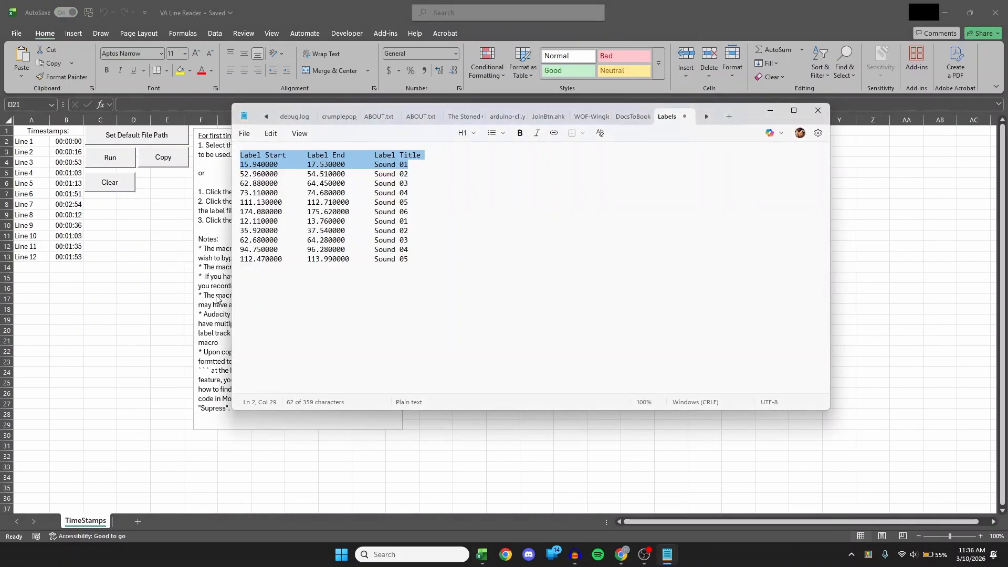
Switch to Audacity and inspect the silent gap on the Audio 2 track above the Sound 01 label
key("alt+Tab")
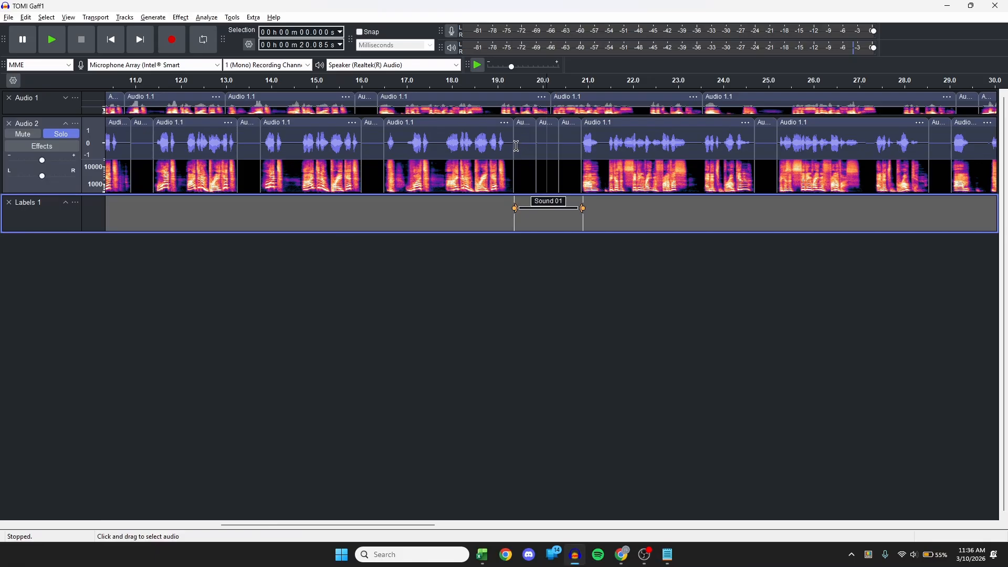
left_click_drag(517, 145, 583, 148)
left_click(551, 148)
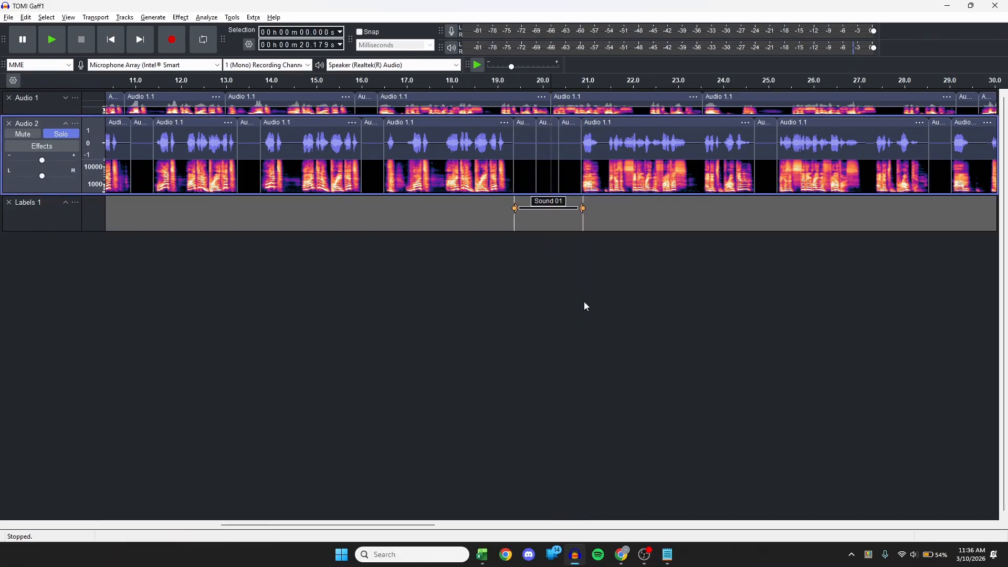
Switch to the VA Line Reader workbook in Excel and review the compiled Timestamps table
key("alt+Tab")
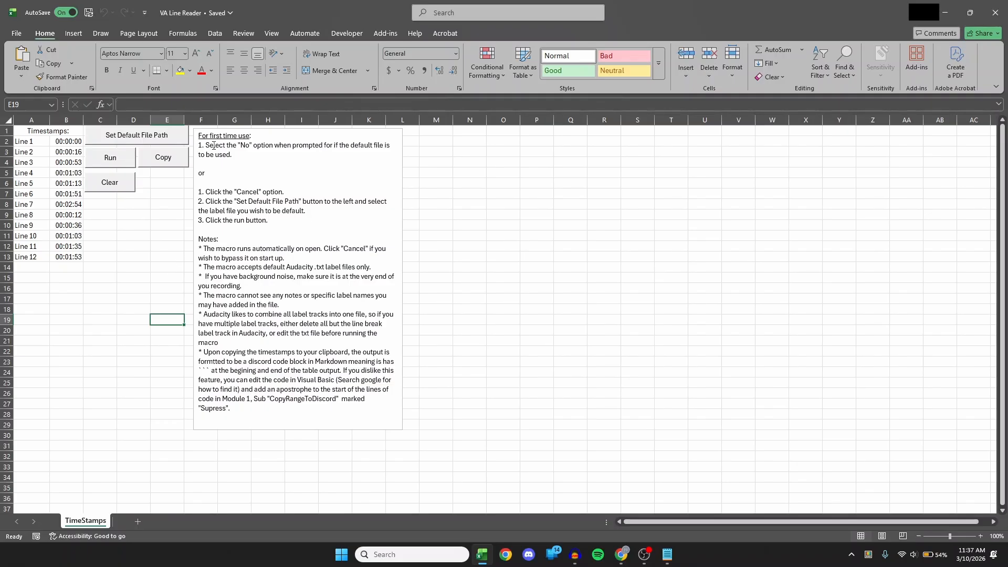
left_click_drag(65, 128, 65, 212)
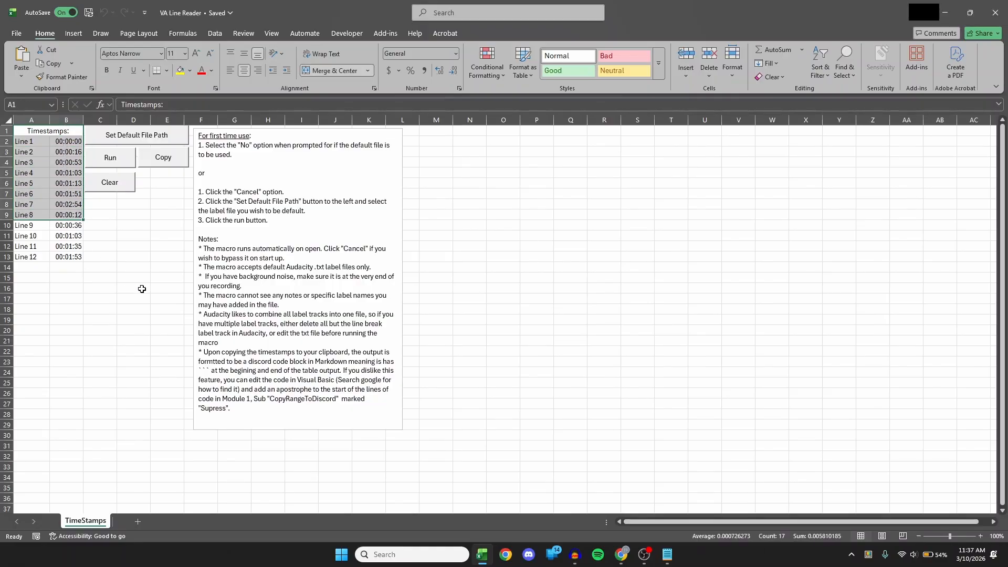
left_click(133, 311)
Switch to Discord and post the Timestamps code block for Line 1 to Line 12 in the welcome channel
key("alt+Tab")
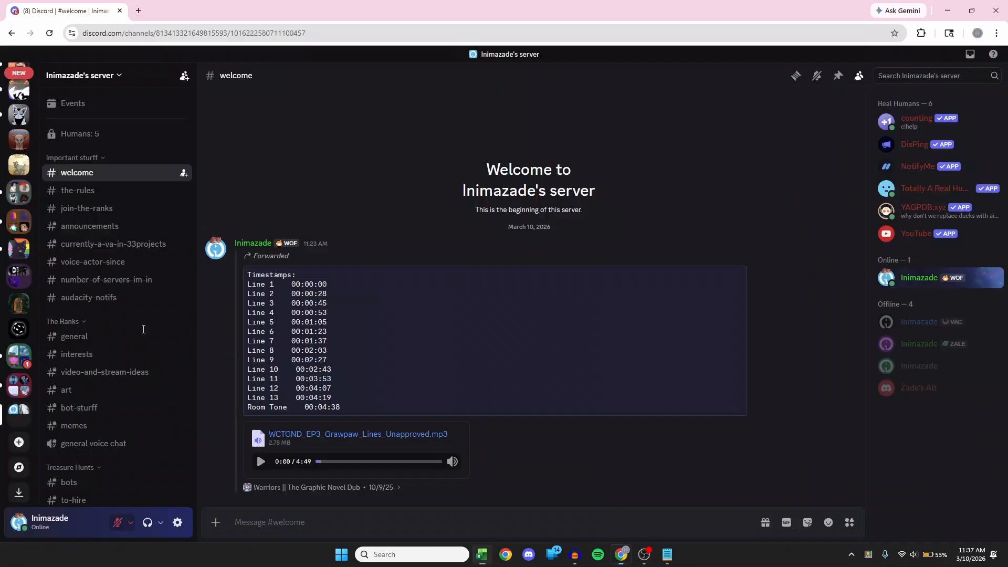
left_click(290, 523)
type("``` Timestamps: Line 1\t00:00:00 Line 2\t00:00:16 Line 3\t00:00:53 Line 4\t00:01:03 Line 5\t00:01:13 Line 6\t00:01:51 Line 7\t00:02:54 Line 8\t00:00:12 Line 9\t00:00:36 Line 10\t00:01:03 Line 11\t00:01:35 Line 12\t00:01:53 ```")
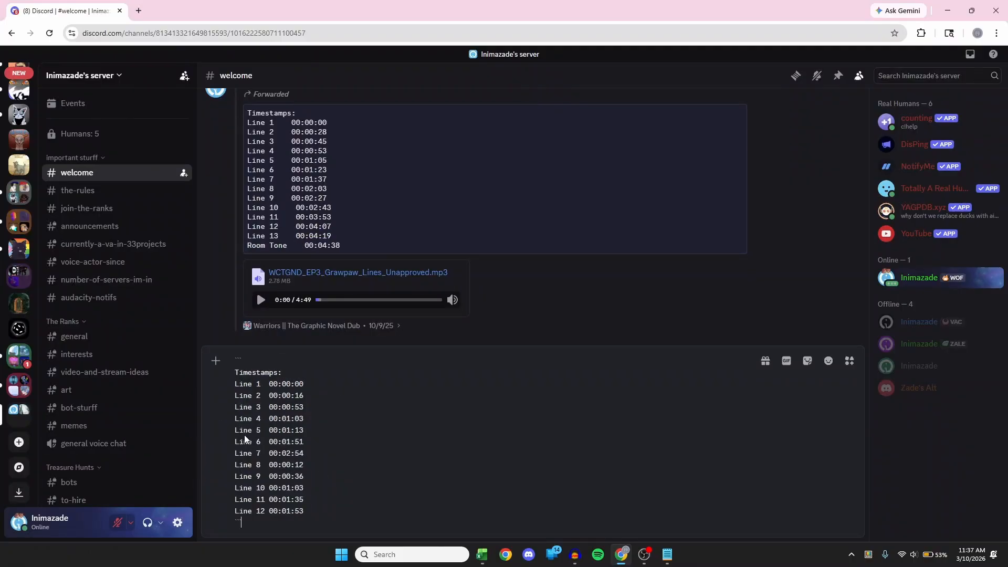
key("Return")
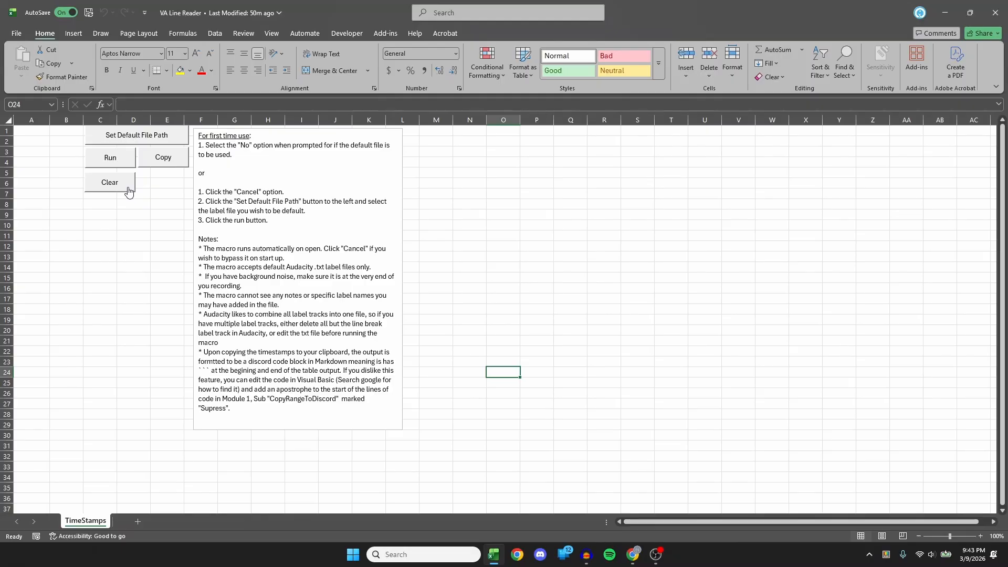
Look over the two Audacity tool repositories on GitHub and return to the VA Line Reader workbook in Excel
key("alt+Tab")
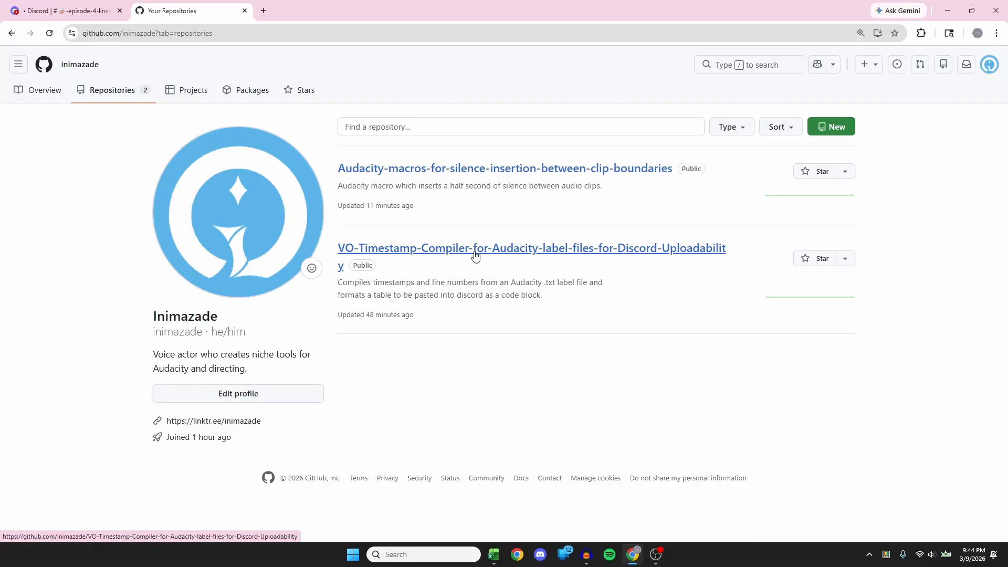
key("alt+Tab")
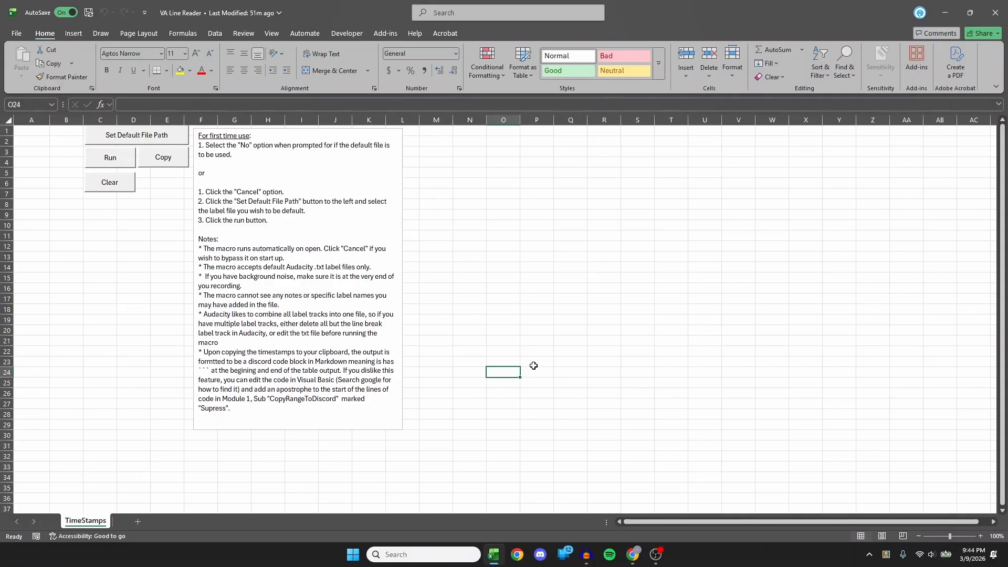
Switch to Audacity and play the first take on the Audio 1 track from the start
key("alt+Tab")
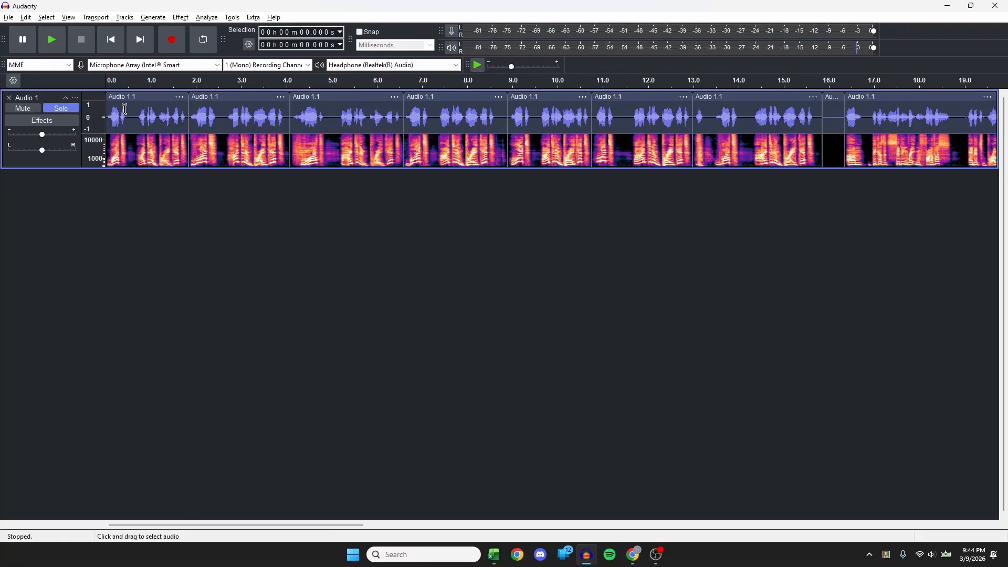
left_click_drag(109, 115, 135, 105)
key("Home")
key("space")
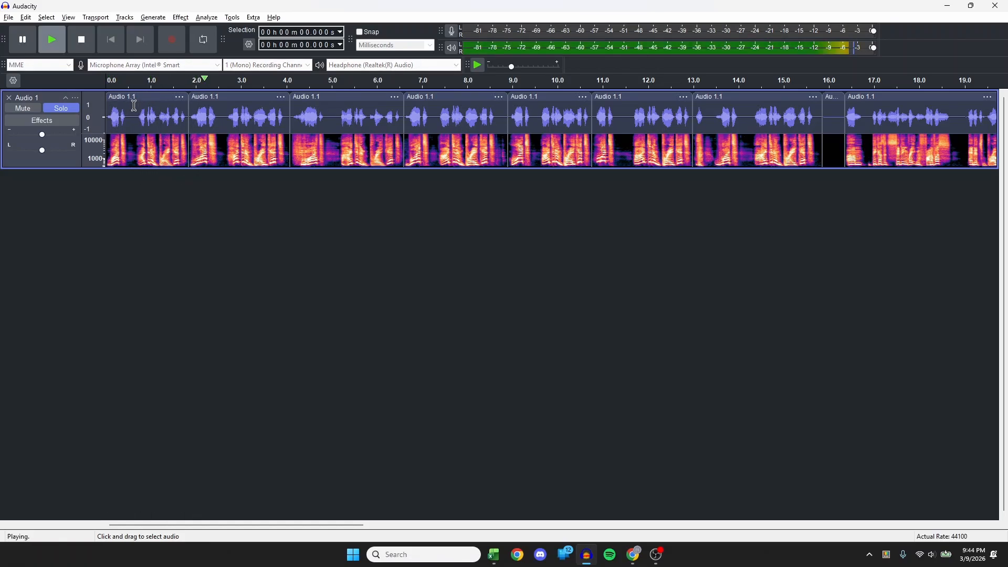
key("space")
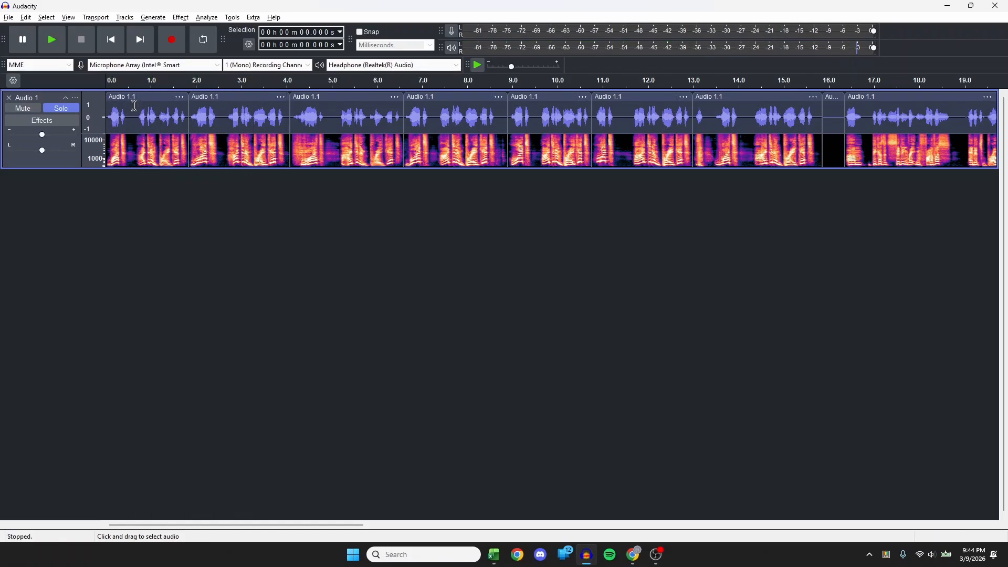
Examine the successive takes of the first line on Audio 1 up to the short silence clip that follows them
left_click_drag(110, 113, 159, 113)
left_click_drag(221, 110, 292, 112)
left_click(332, 120)
left_click(424, 122)
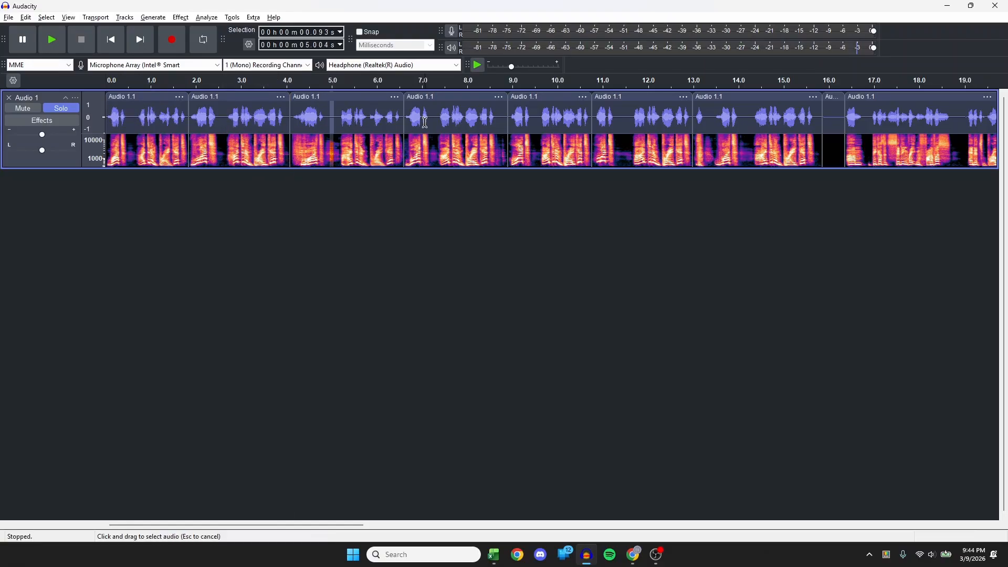
left_click(546, 122)
left_click(637, 121)
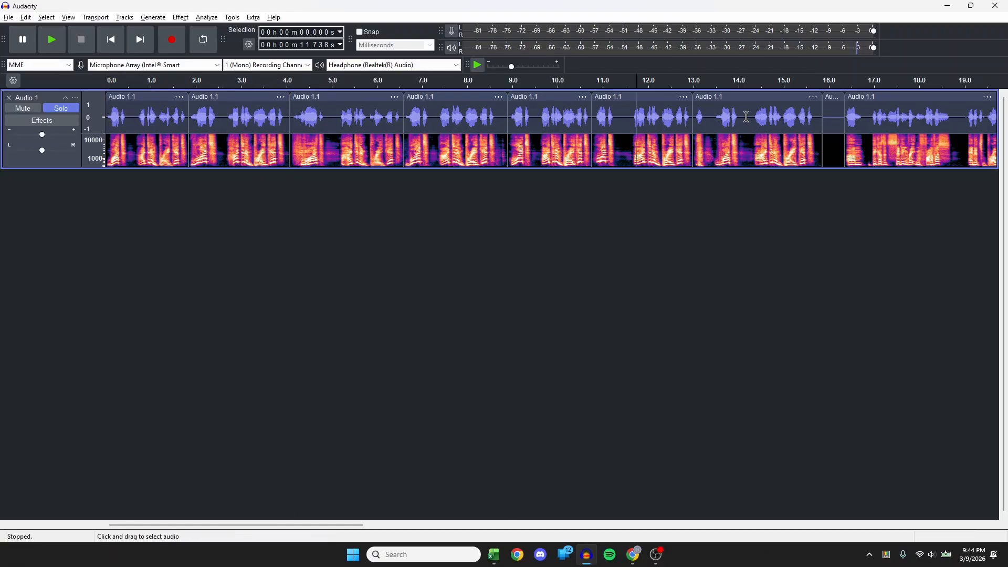
left_click(835, 97)
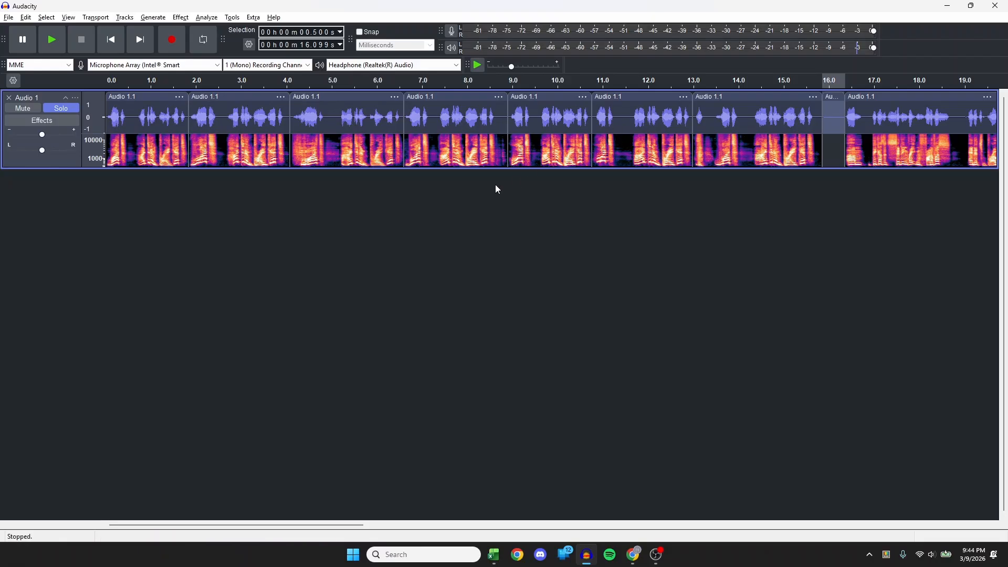
Play the beginning of the second line's first take, just after the first silence clip on Audio 1
scroll(468, 213, "right", 6)
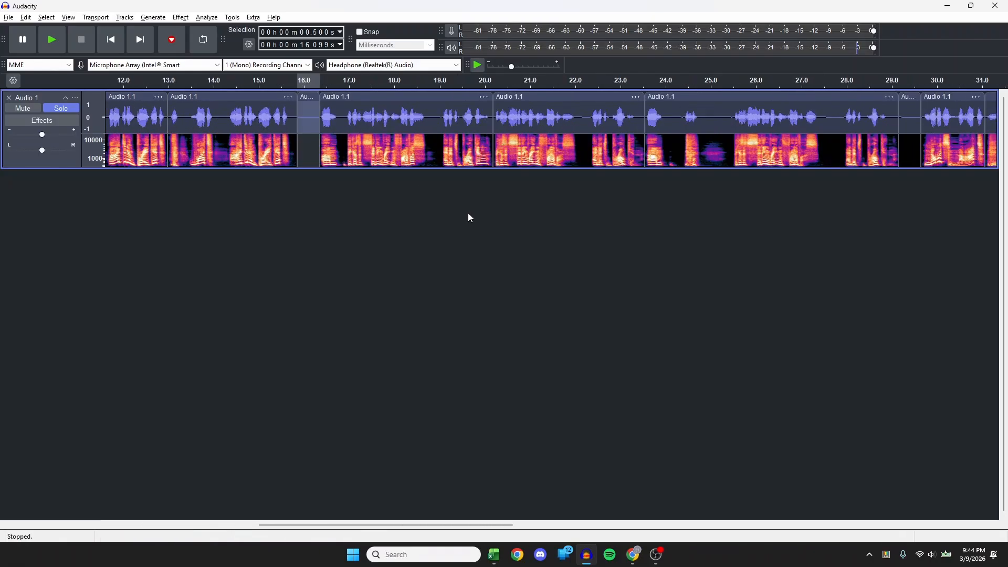
left_click(330, 121)
key("space")
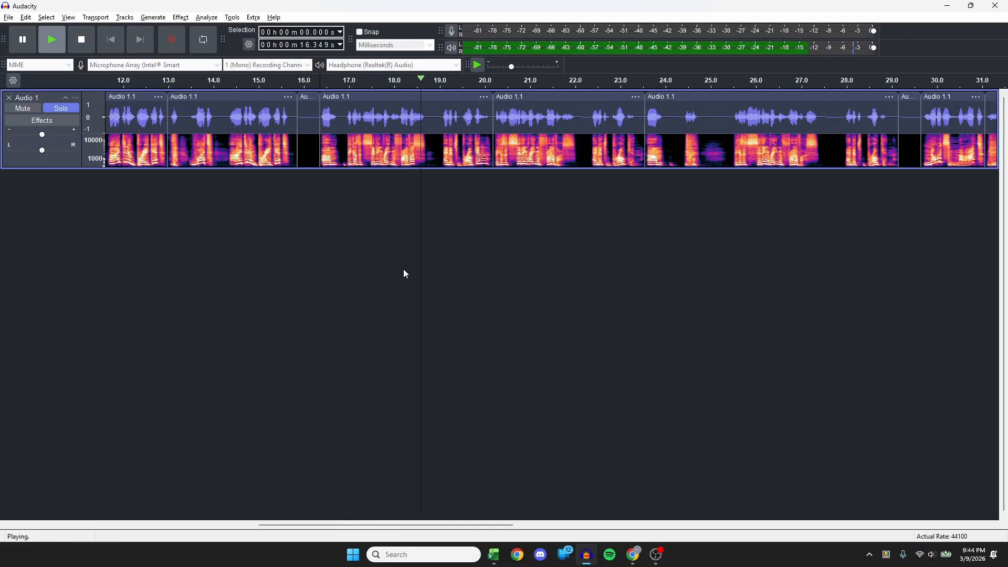
key("space")
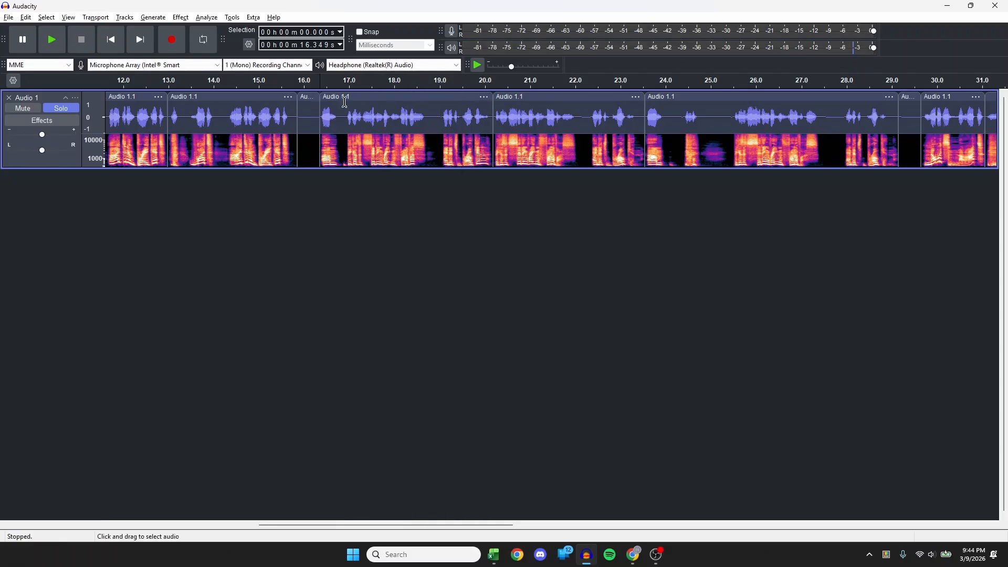
Inspect the remaining groups of takes and their separating silence clips along Audio 1, and return to the first line's takes
left_click(814, 120)
scroll(567, 163, "right", 10)
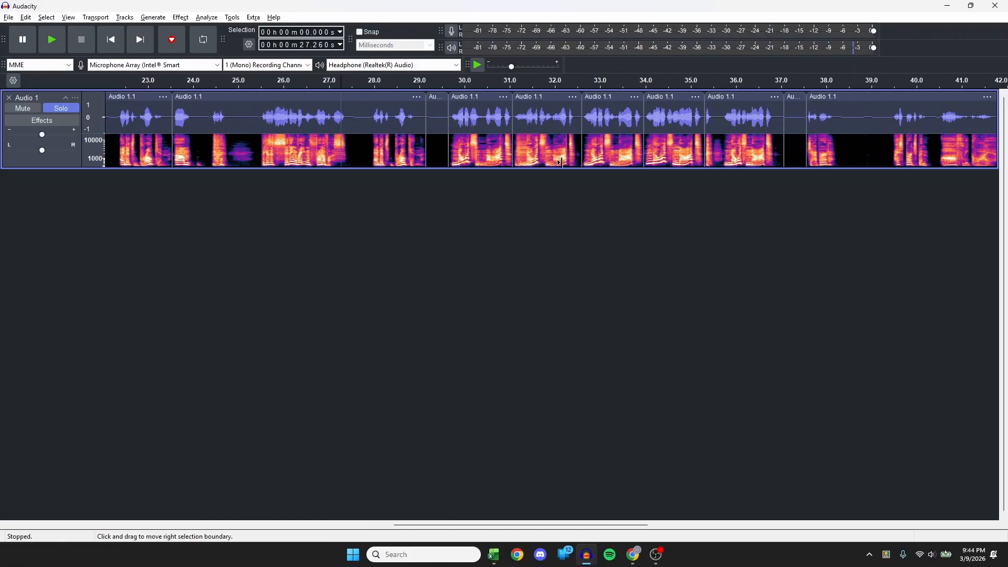
left_click_drag(512, 118, 764, 117)
scroll(339, 106, "right", 10)
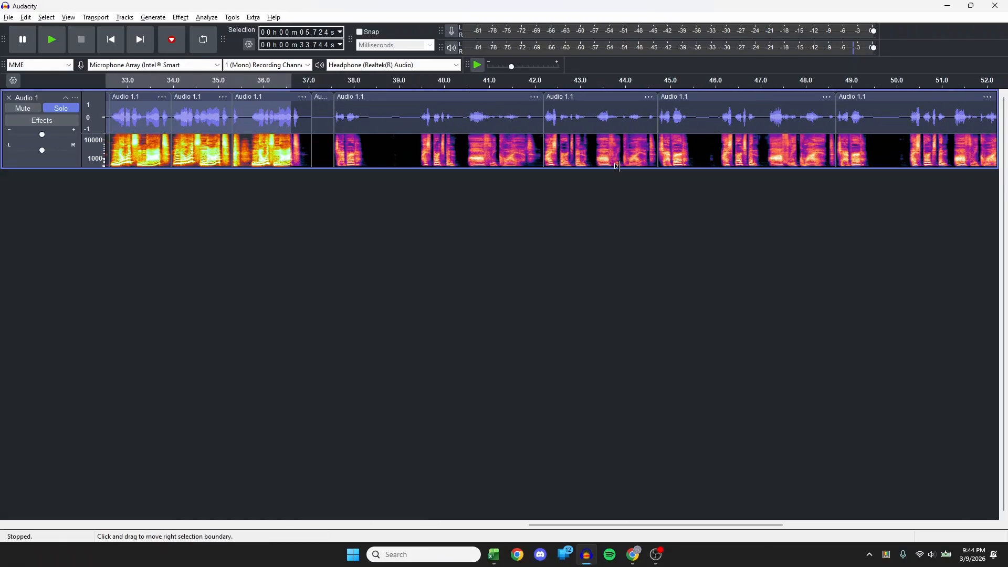
scroll(623, 163, "left", 12)
scroll(622, 167, "left", 18)
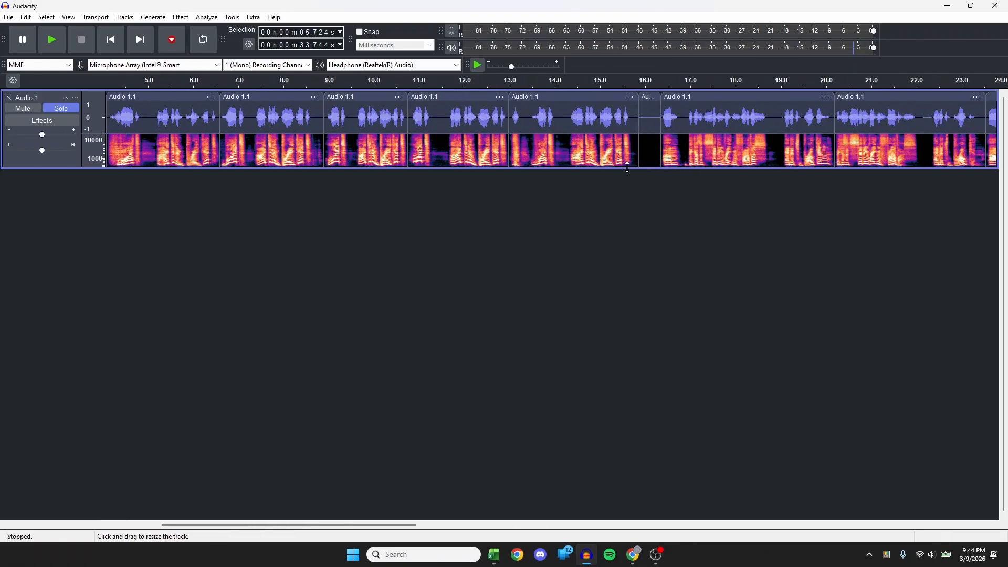
left_click(520, 119)
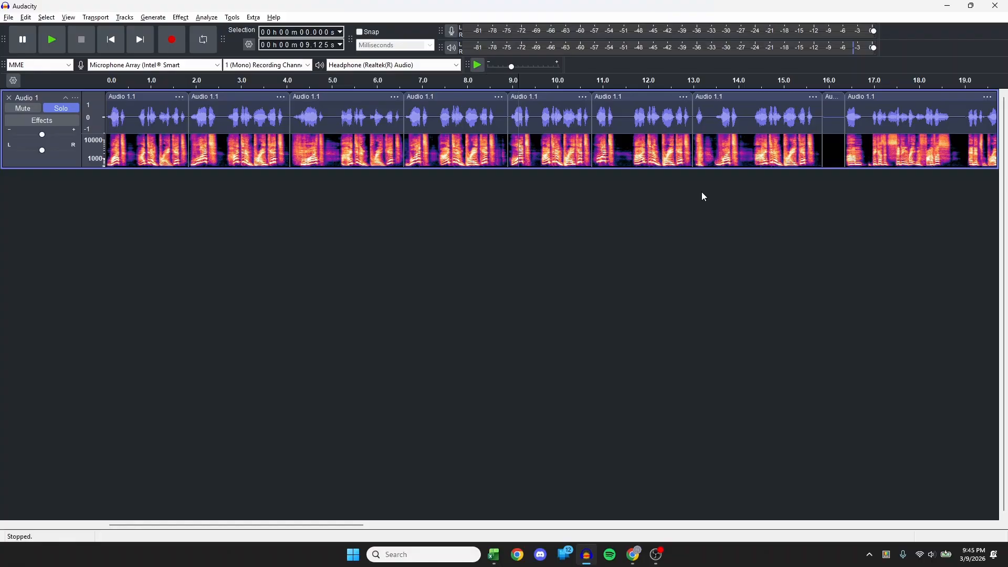
Switch to GitHub and open the Audacity-macros-for-silence-insertion-between-clip-boundaries repository
key("alt+Tab")
key("alt+Tab")
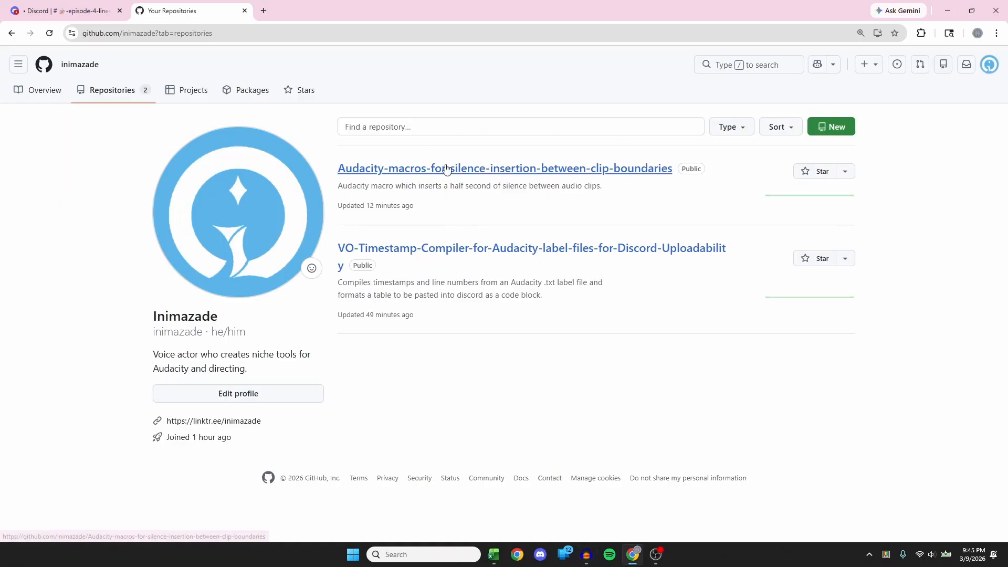
left_click(447, 169)
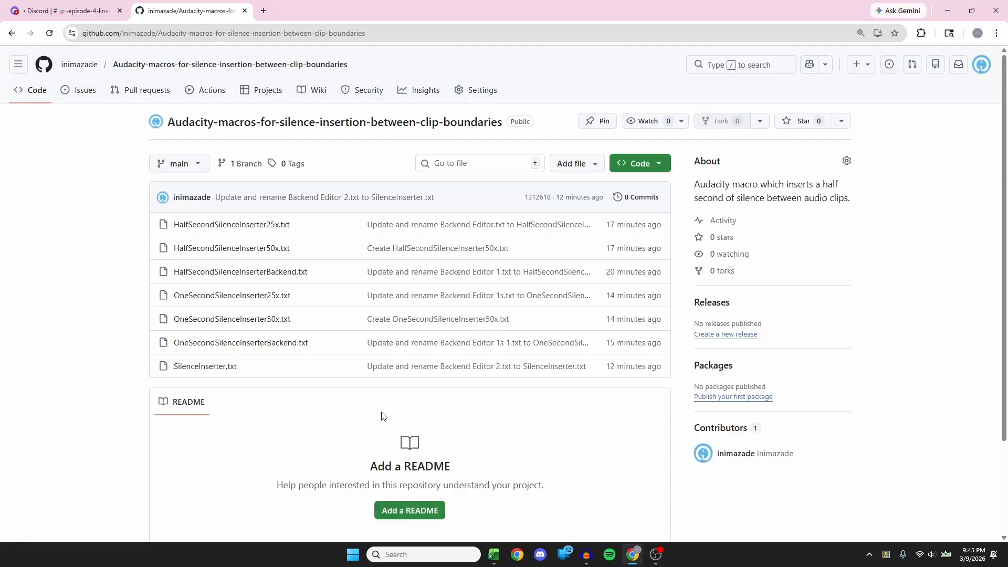
Check the silence clip after the first line's takes in Audacity, and return to the silence-insertion macro repository on GitHub
key("alt+Tab")
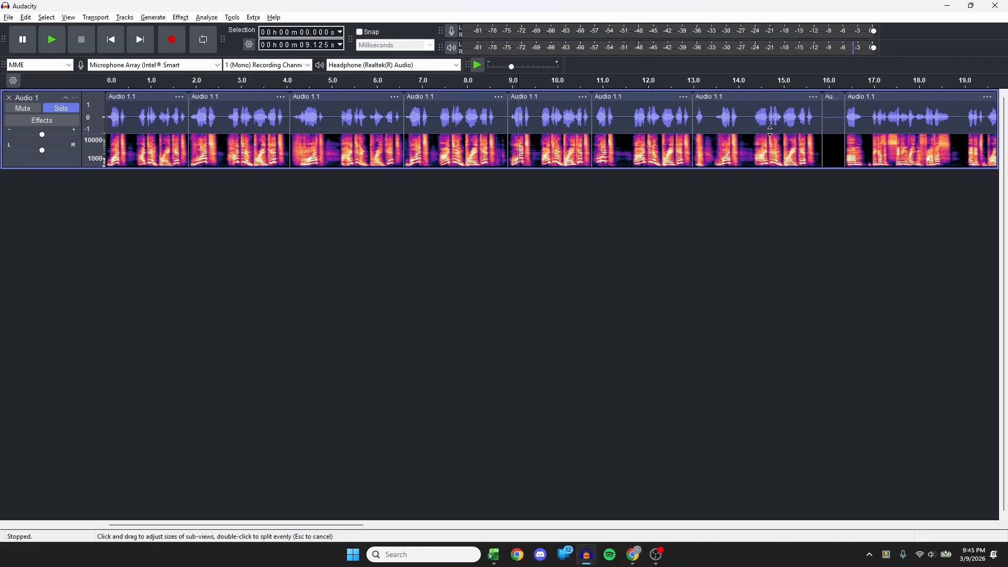
left_click(834, 97)
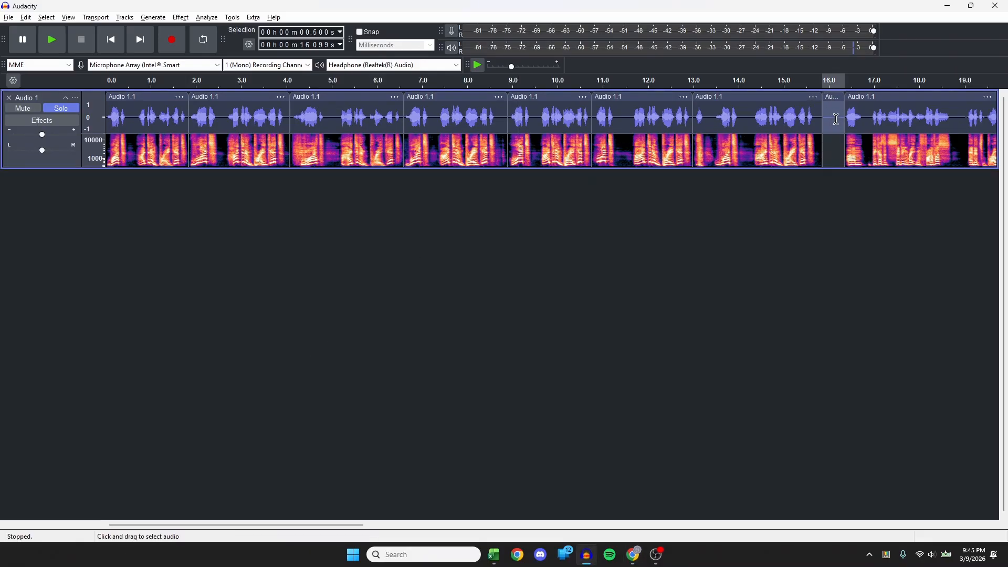
key("alt+Tab")
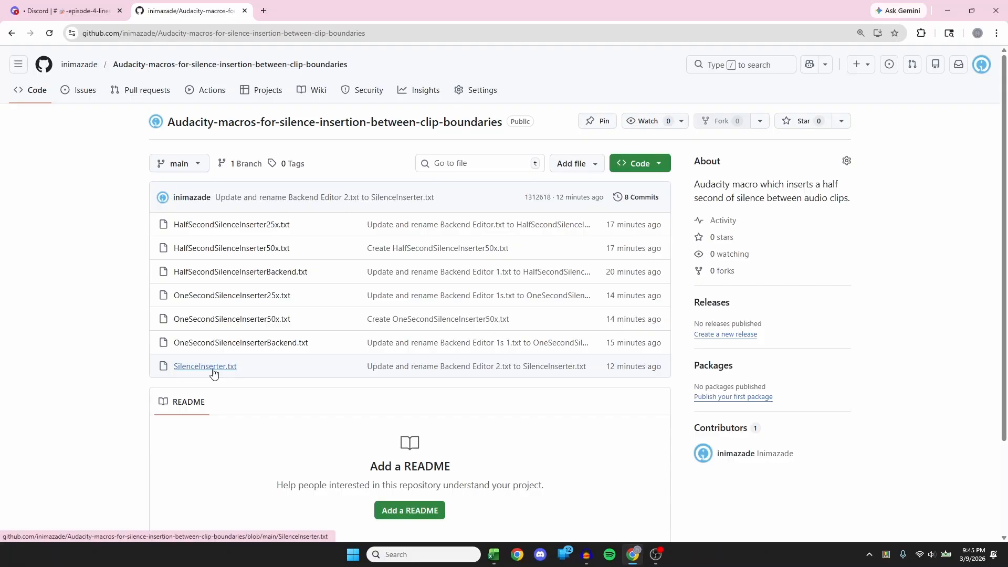
Place the cursor at the boundary between the two Audio 2 clips in Audacity, and compare the available macros with the GitHub repository
key("alt+Tab")
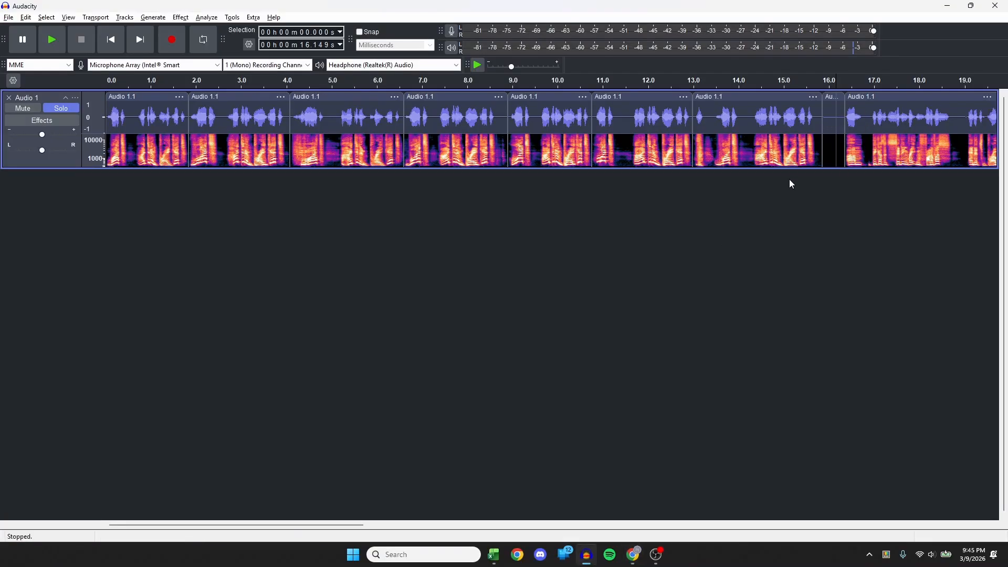
left_click(222, 230)
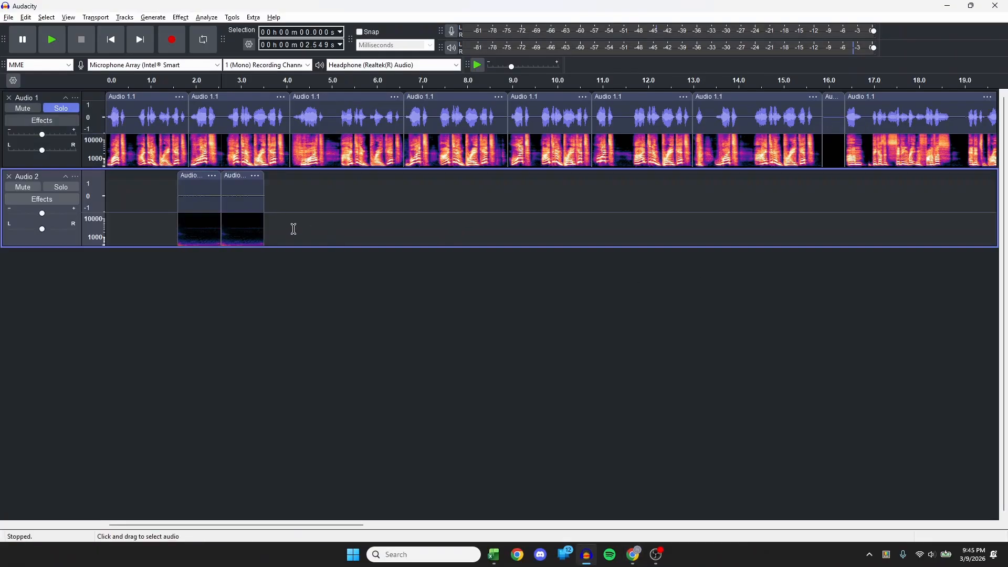
left_click(232, 19)
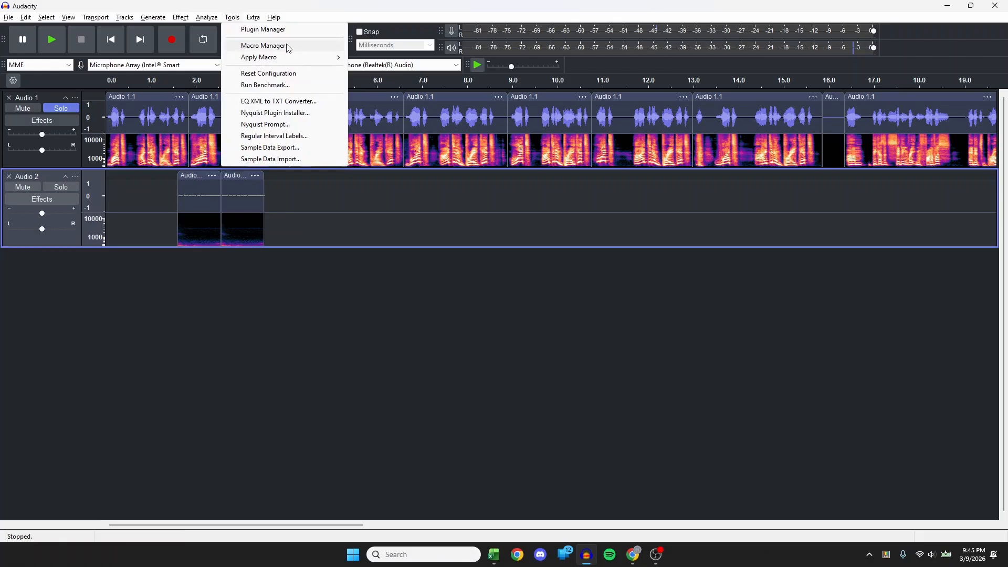
mouse_move(288, 57)
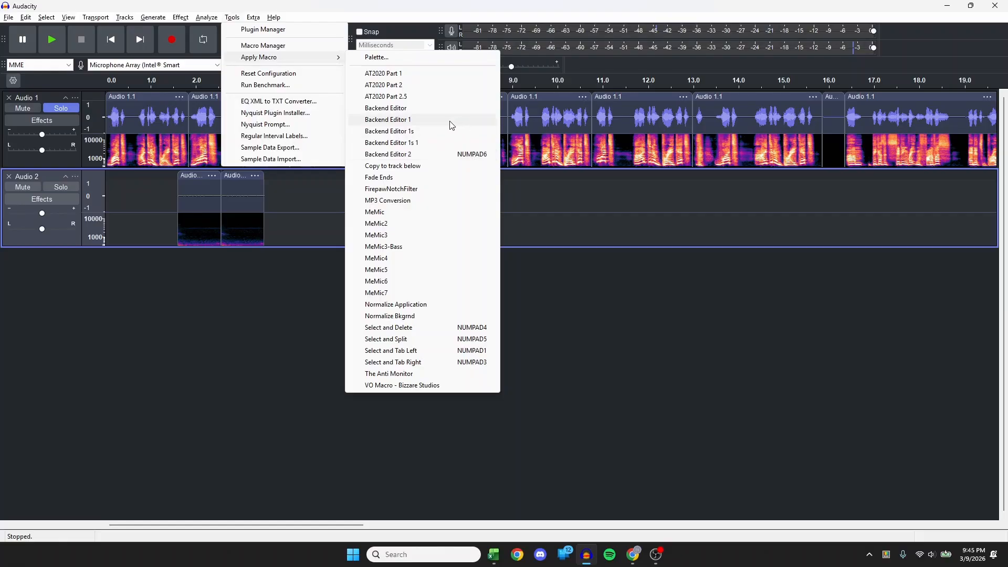
left_click(637, 558)
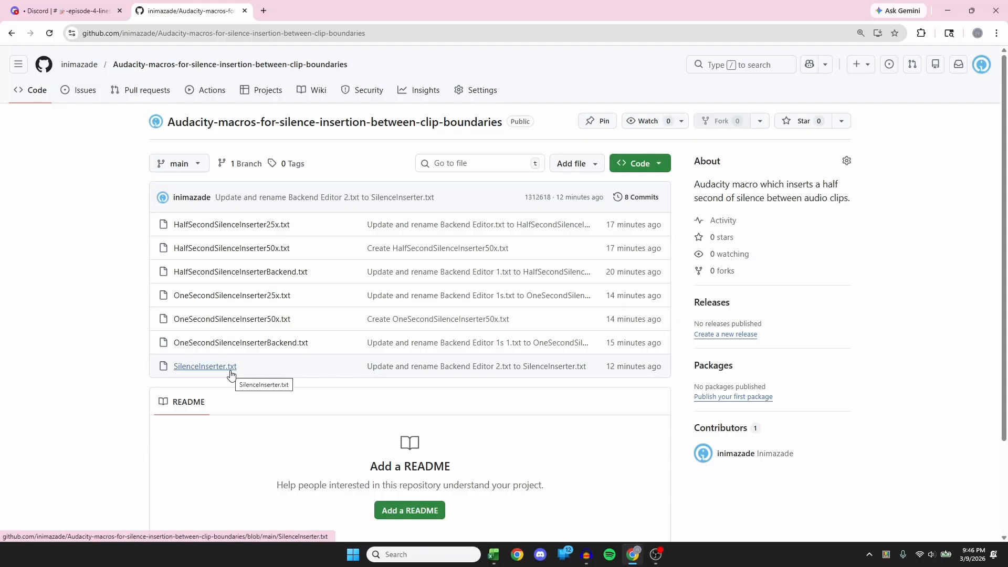
Return to Audacity and apply the Backend Editor 2 macro at the boundary between the two Audio 2 clips
key("alt+Tab")
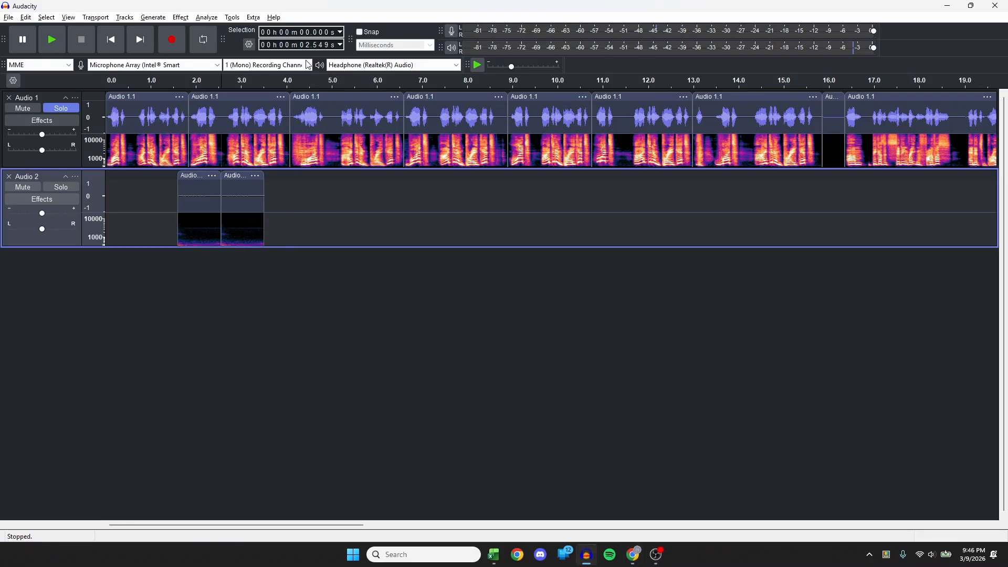
left_click(232, 18)
mouse_move(336, 58)
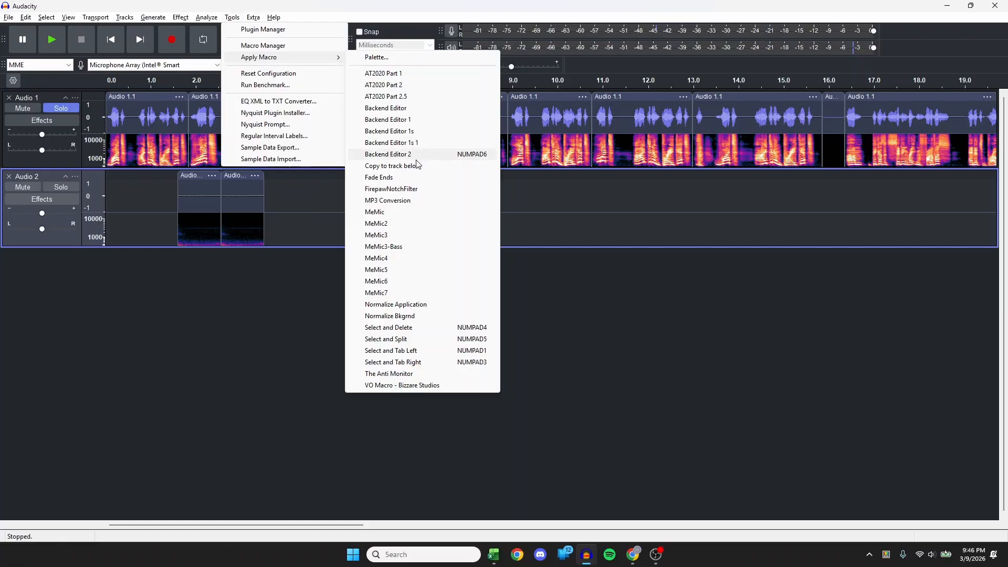
left_click(417, 160)
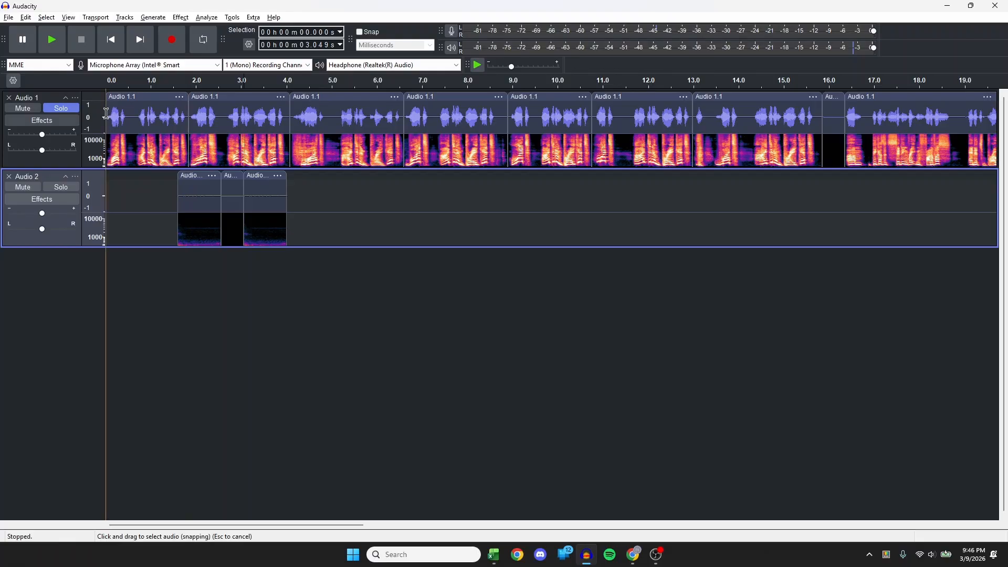
Delete the Audio 2 test track
left_click_drag(105, 113, 172, 117)
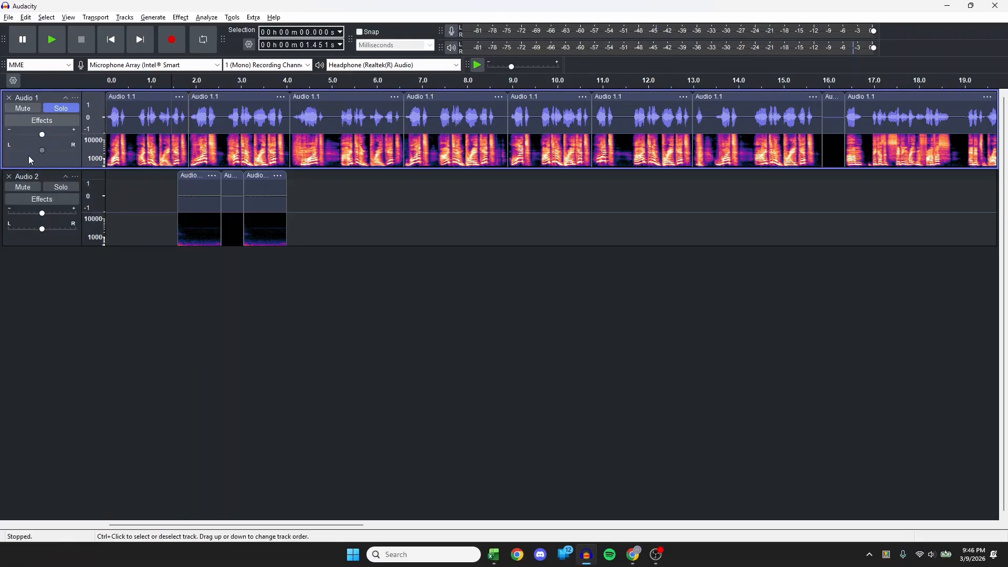
left_click(9, 177)
Apply the Backend Editor macro from the start of Audio 1 to insert half-second silences at its clip boundaries
left_click(219, 118)
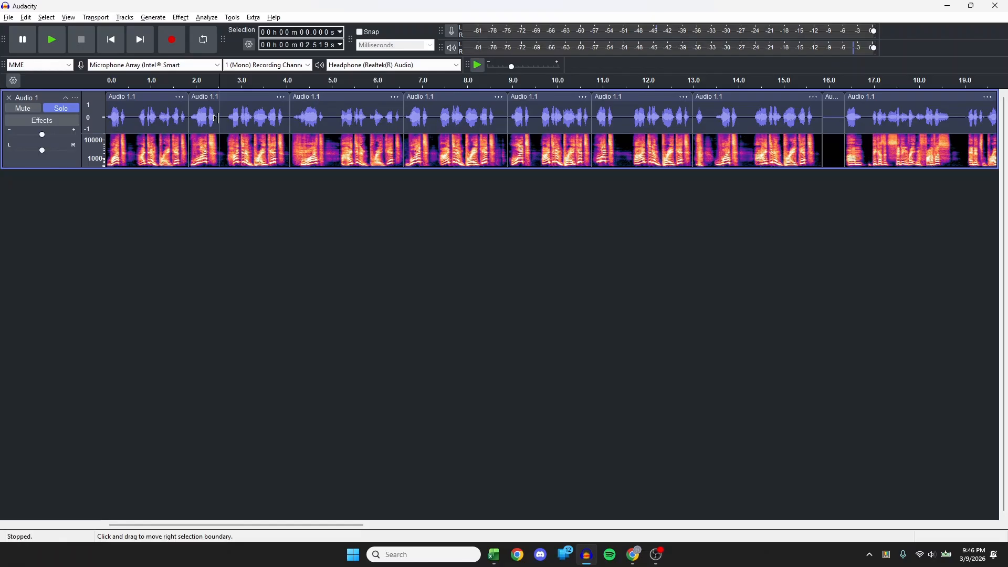
key("Home")
left_click(232, 18)
mouse_move(310, 58)
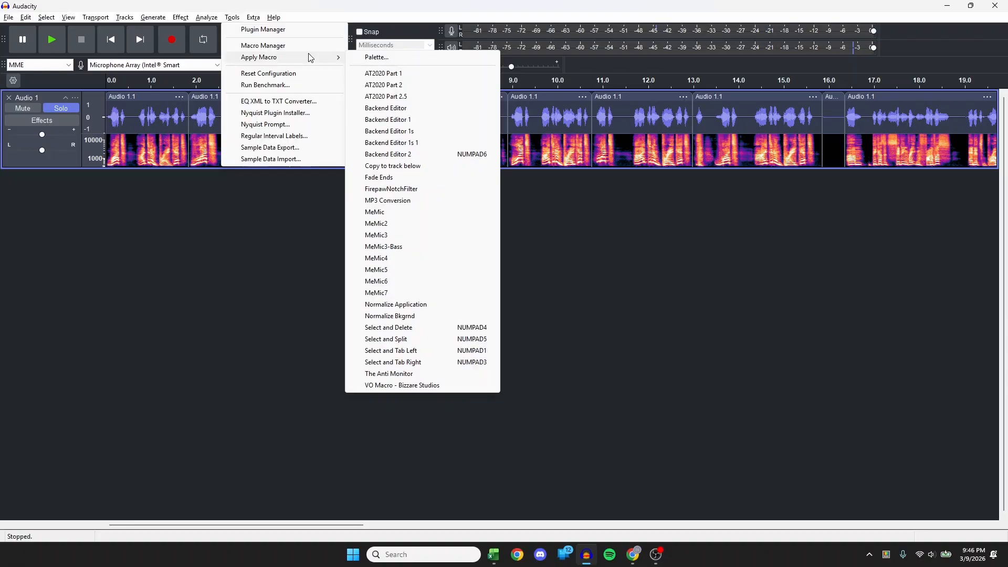
key("alt+Tab")
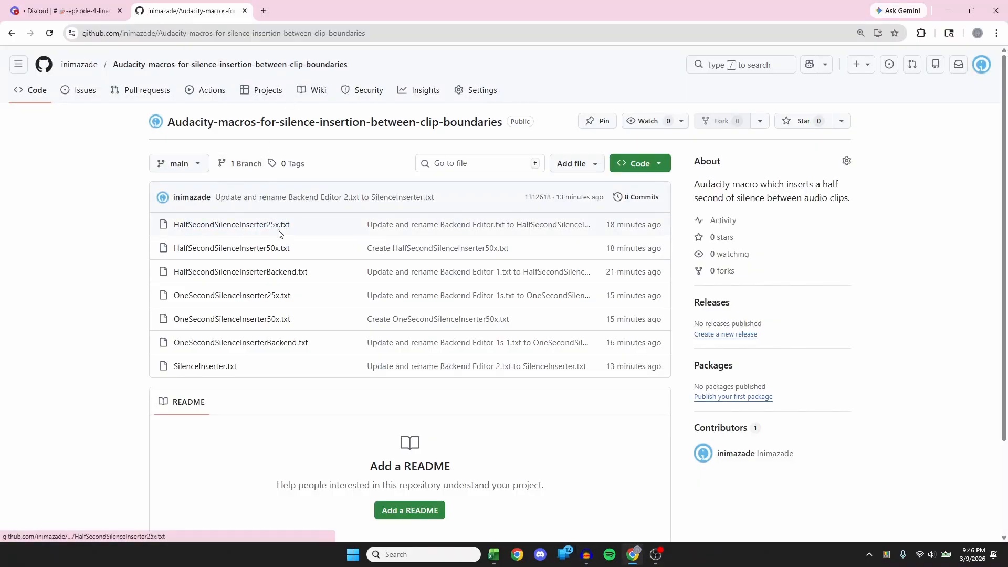
key("alt+Tab")
left_click(206, 19)
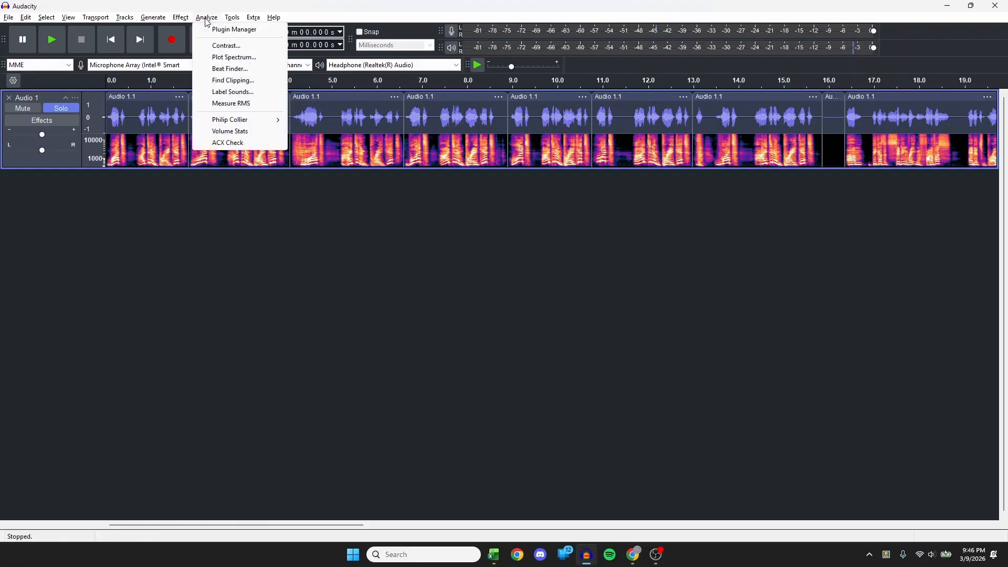
mouse_move(243, 22)
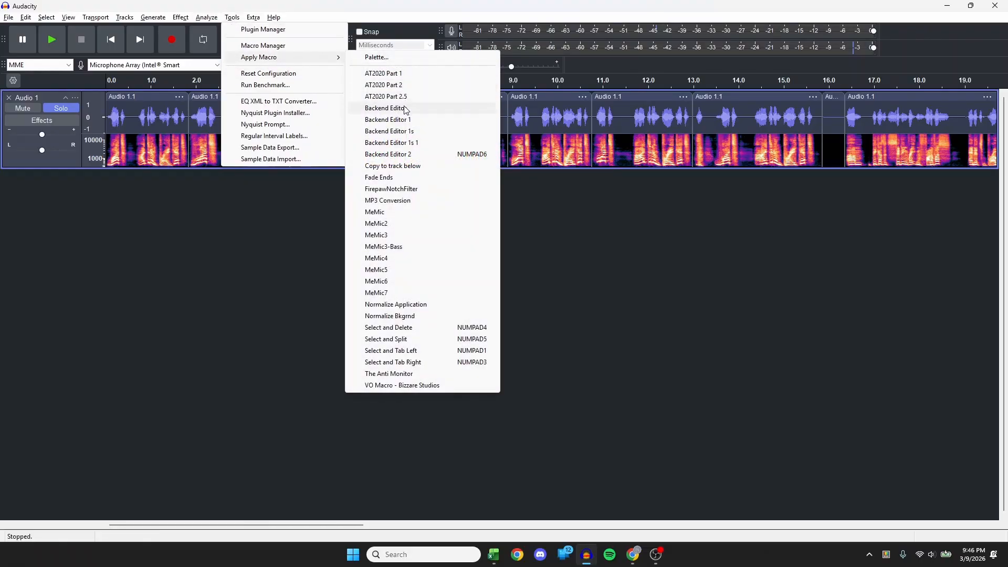
left_click(406, 110)
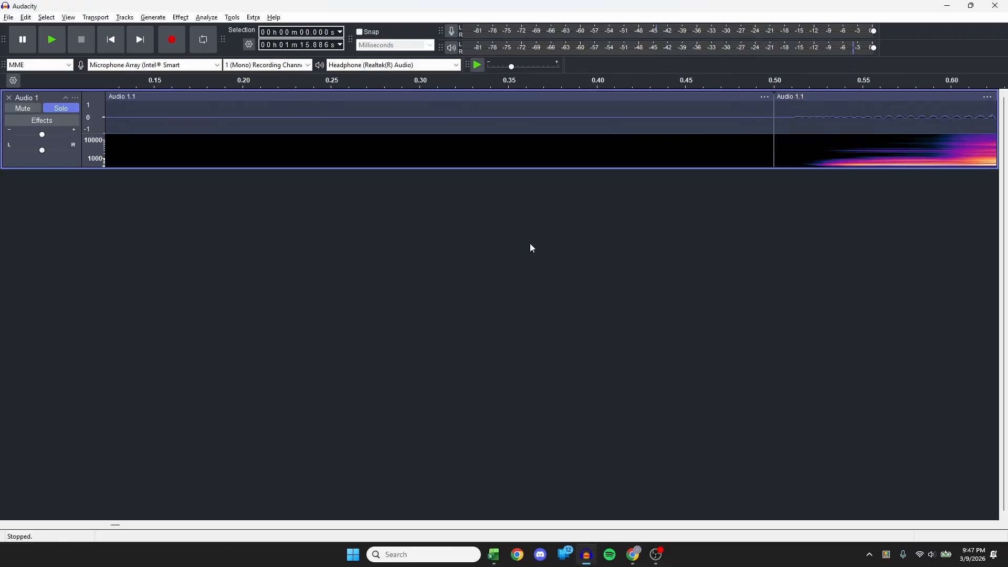
Fit the project to the window and examine the silence clips between takes and between the first and second lines on Audio 1
left_click(428, 125)
key("ctrl+f")
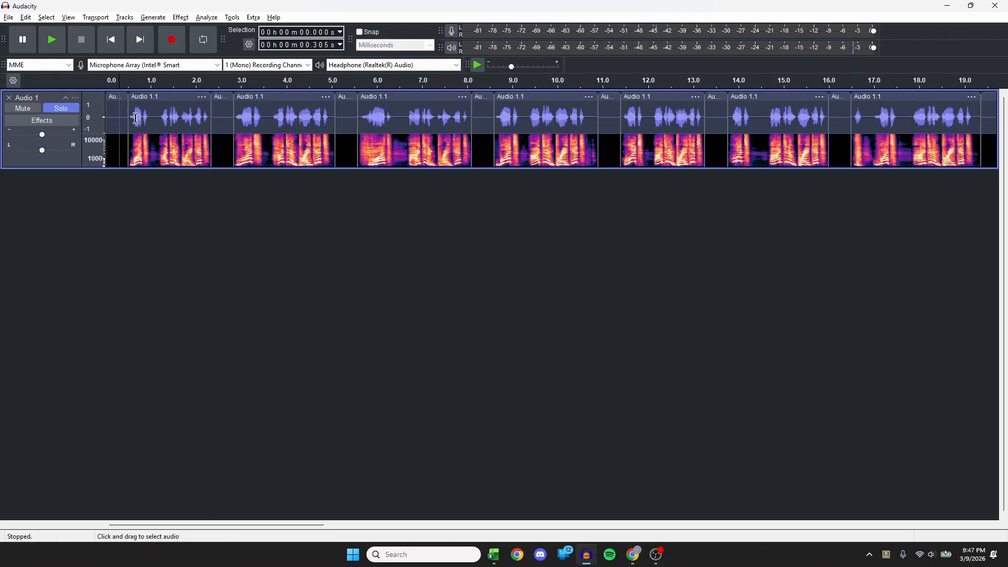
left_click(116, 97)
left_click(224, 96)
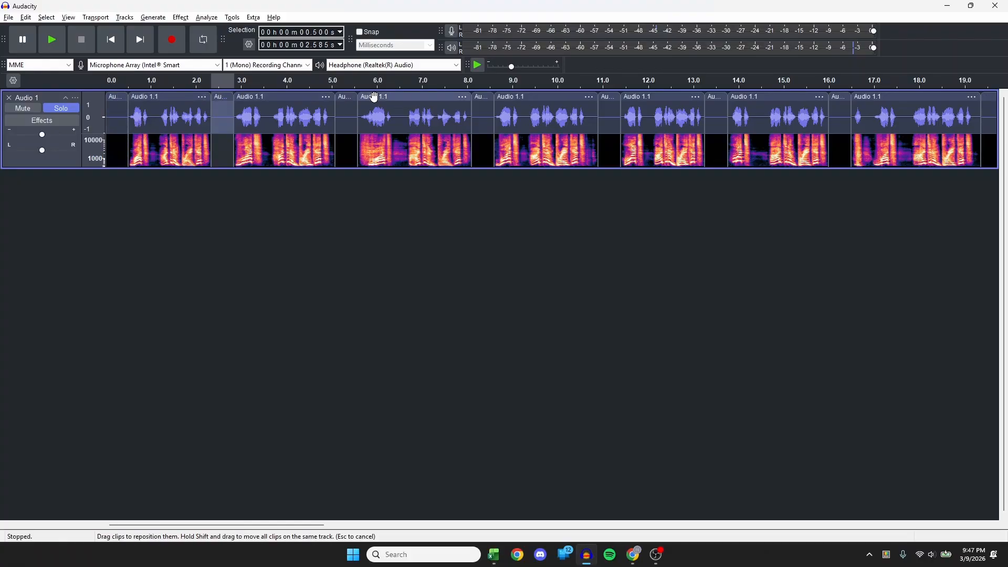
scroll(303, 296, "right", 10)
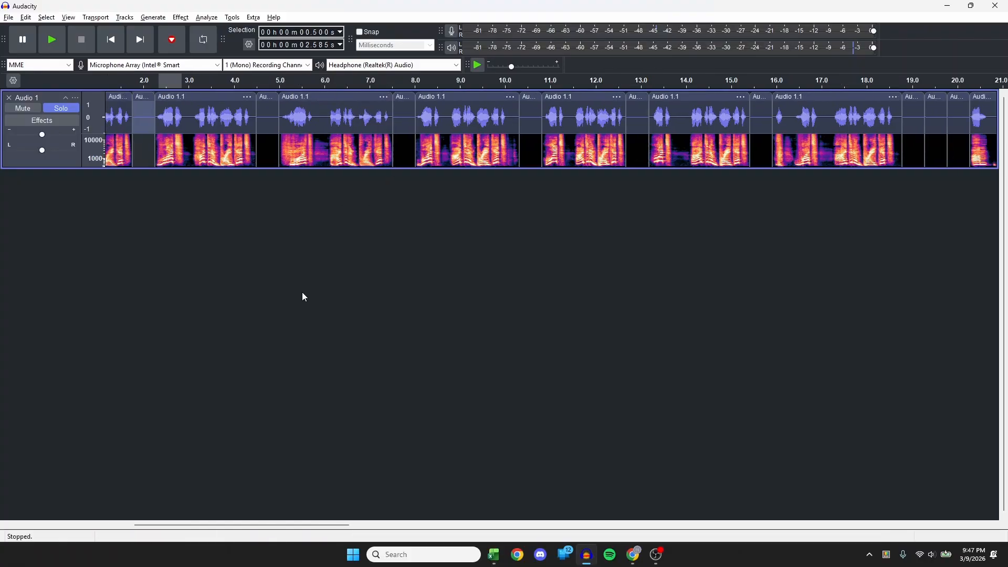
left_click(493, 97)
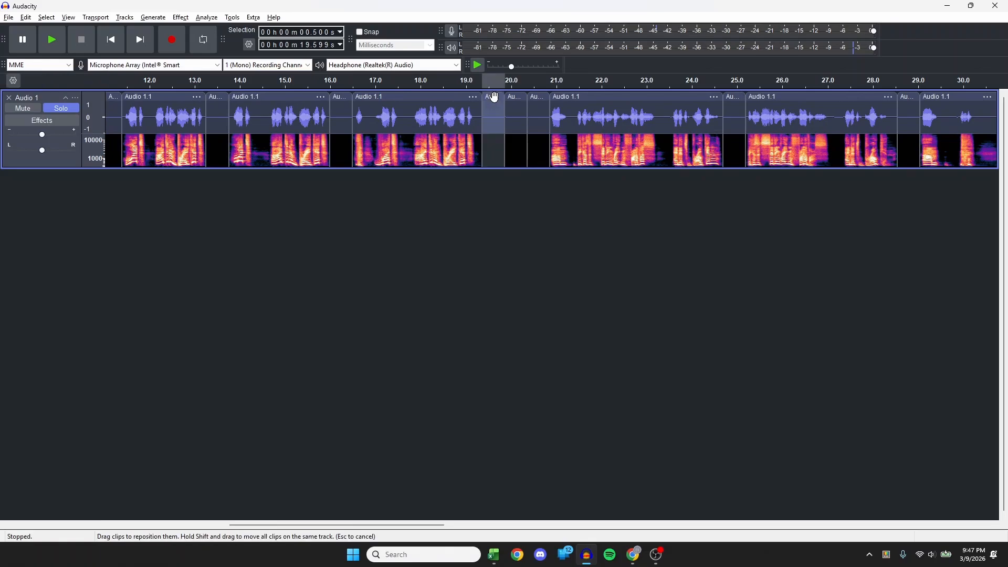
left_click(516, 97)
left_click(537, 97)
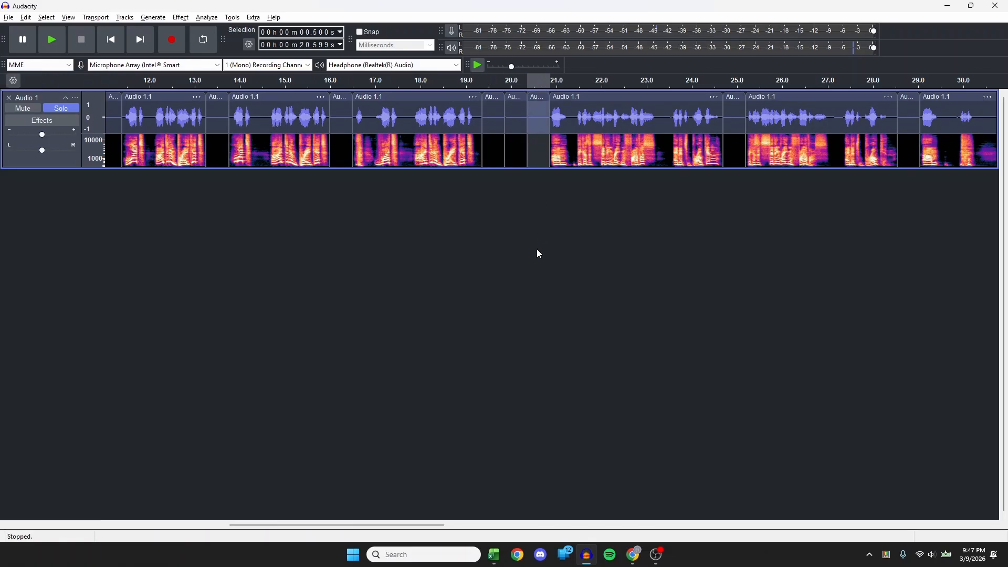
left_click(515, 120)
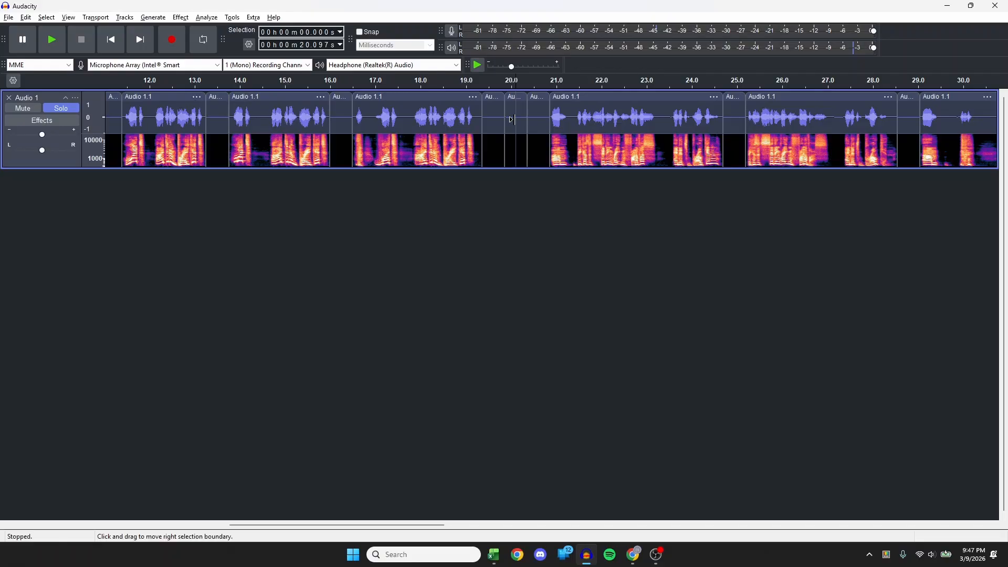
key("Home")
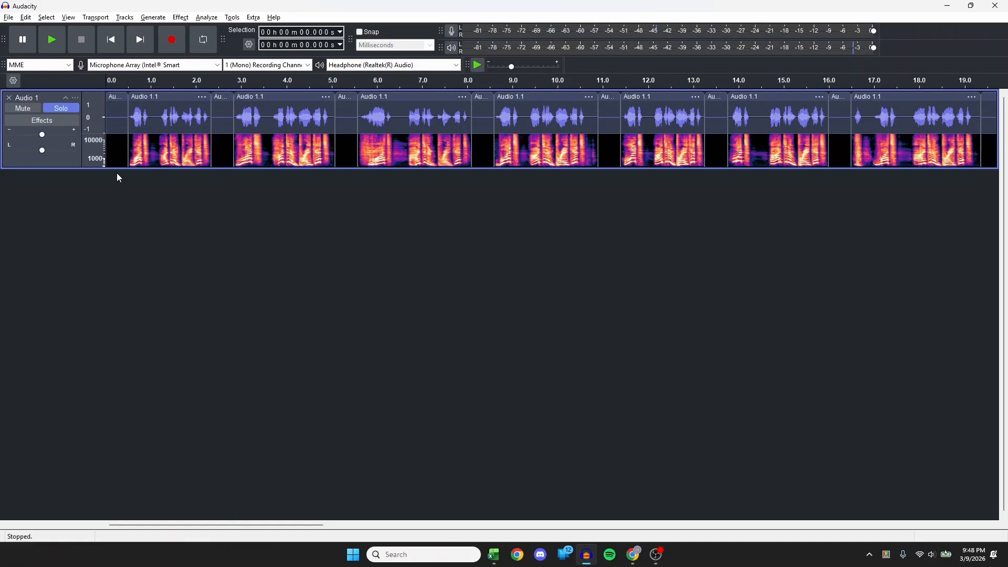
Open Label Sounds for the whole Audio 1 track, with Peak level as threshold measurement and Region between sounds as label type
left_click(76, 162)
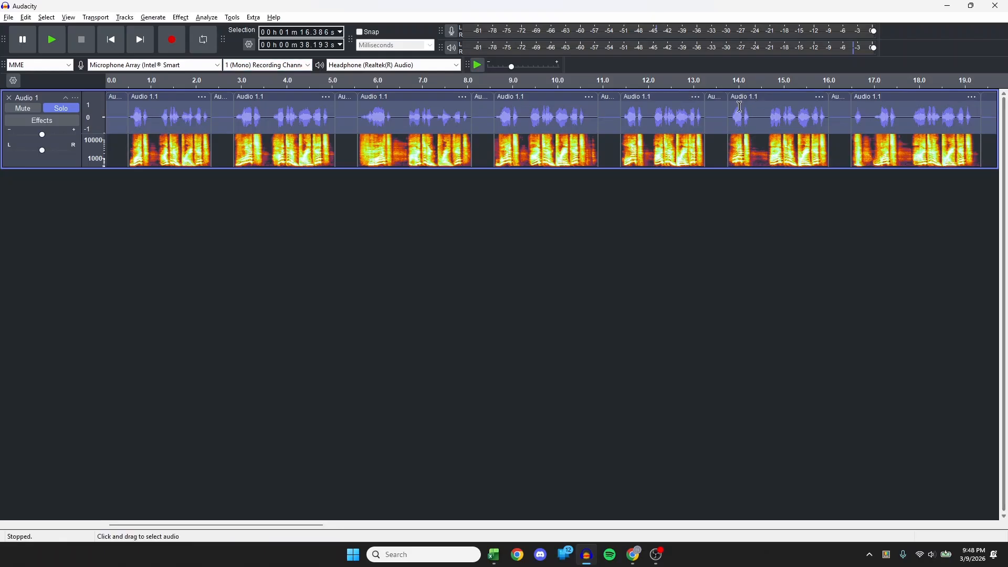
left_click(206, 17)
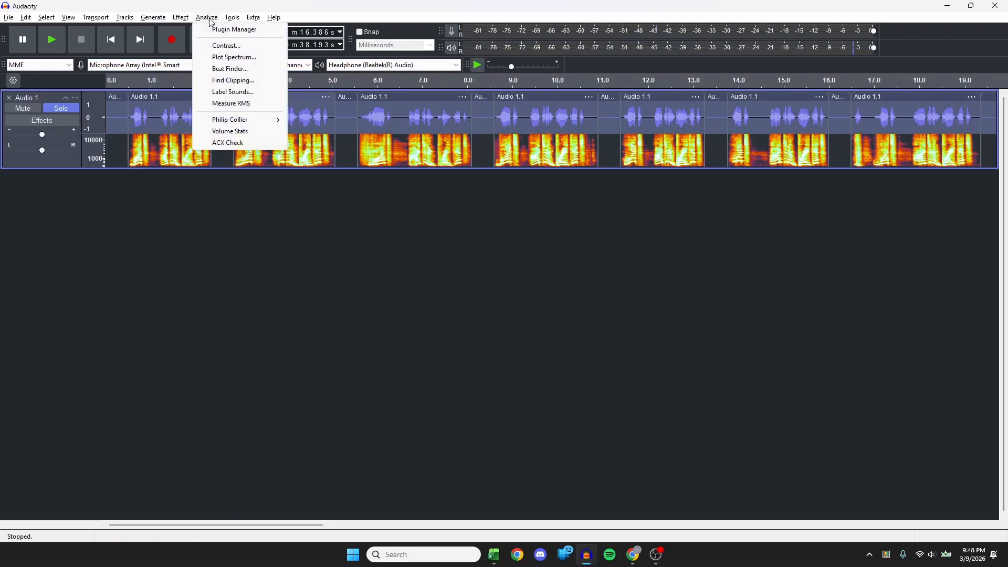
left_click(231, 92)
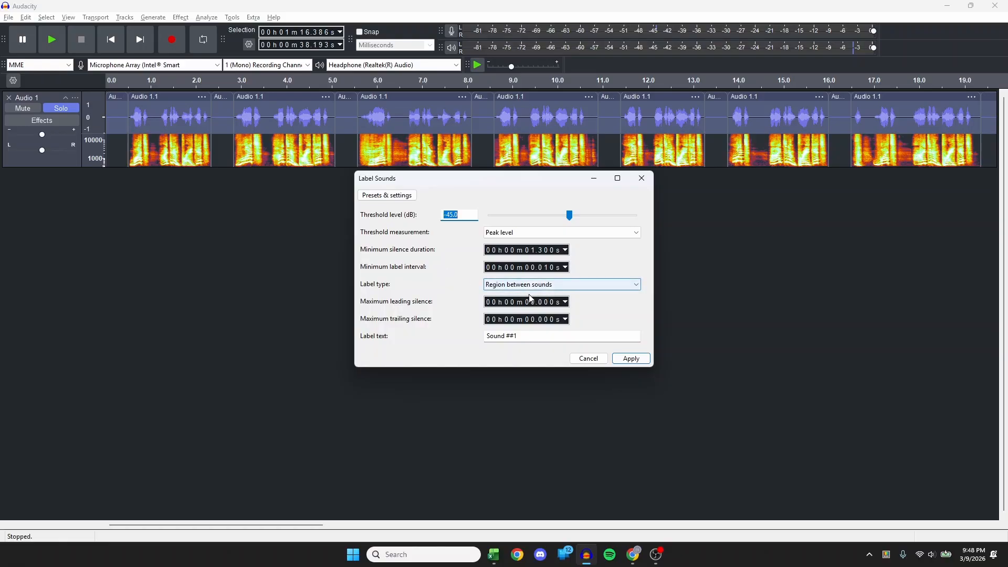
left_click(560, 231)
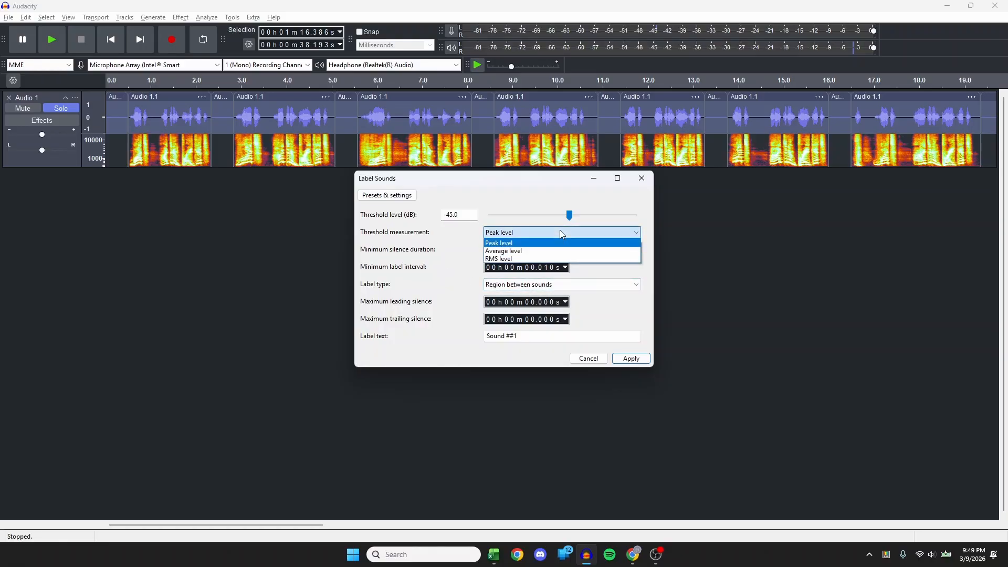
left_click(490, 233)
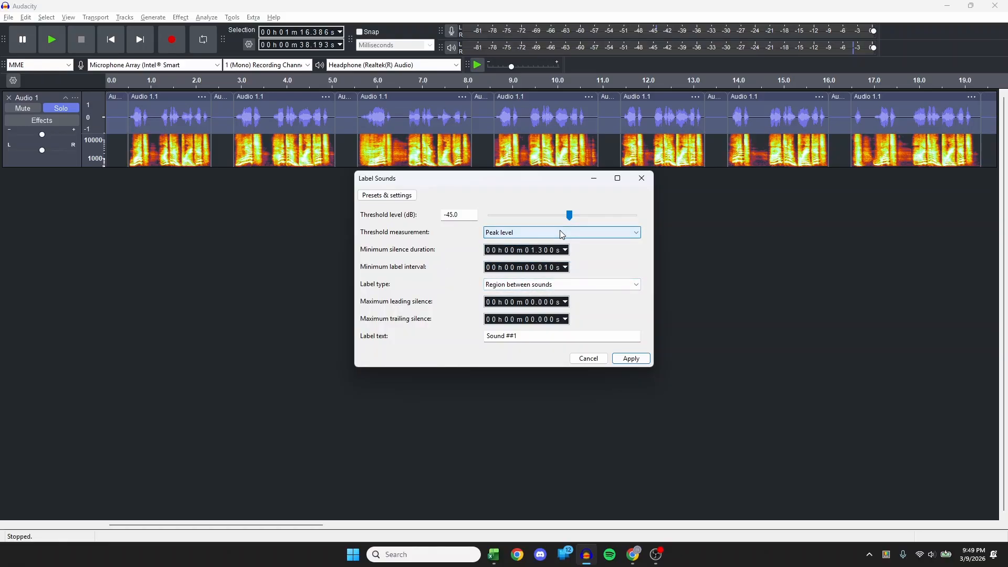
left_click(596, 285)
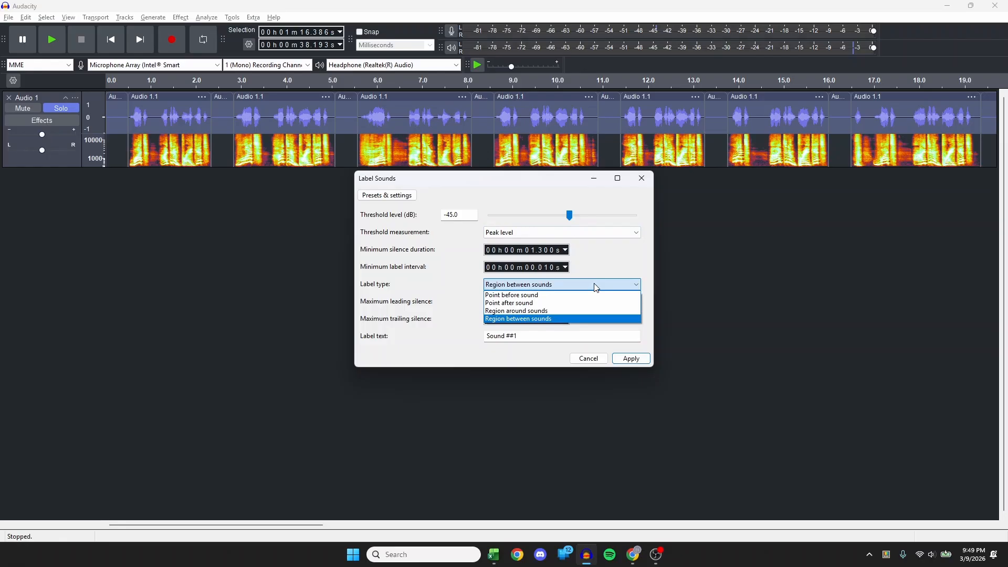
left_click(535, 319)
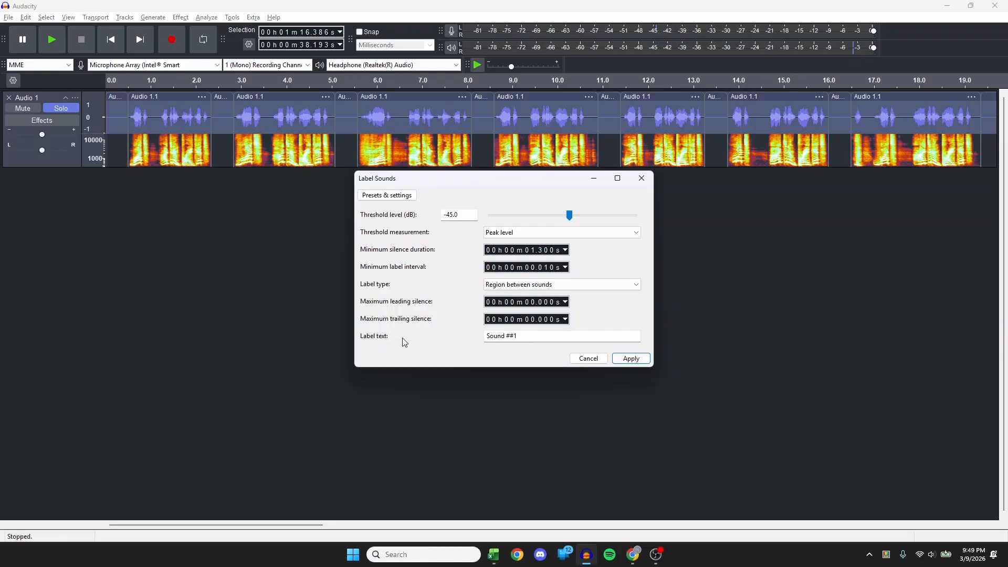
Set the label text to "Sound ##2" and generate the sound labels for Audio 1
left_click_drag(520, 336, 474, 339)
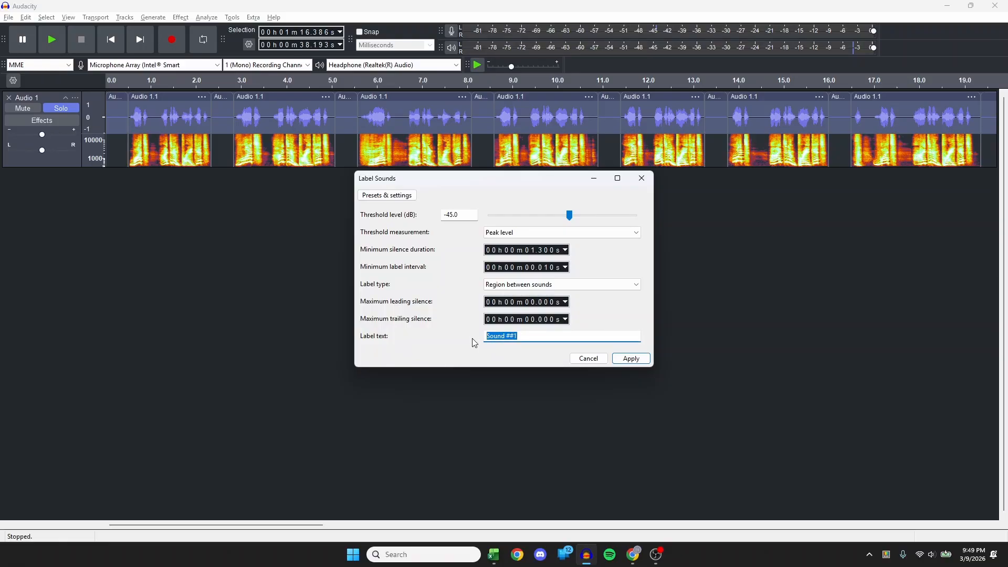
left_click(502, 337)
double_click(500, 336)
left_click(508, 338)
left_click_drag(506, 337, 515, 339)
key("Tab")
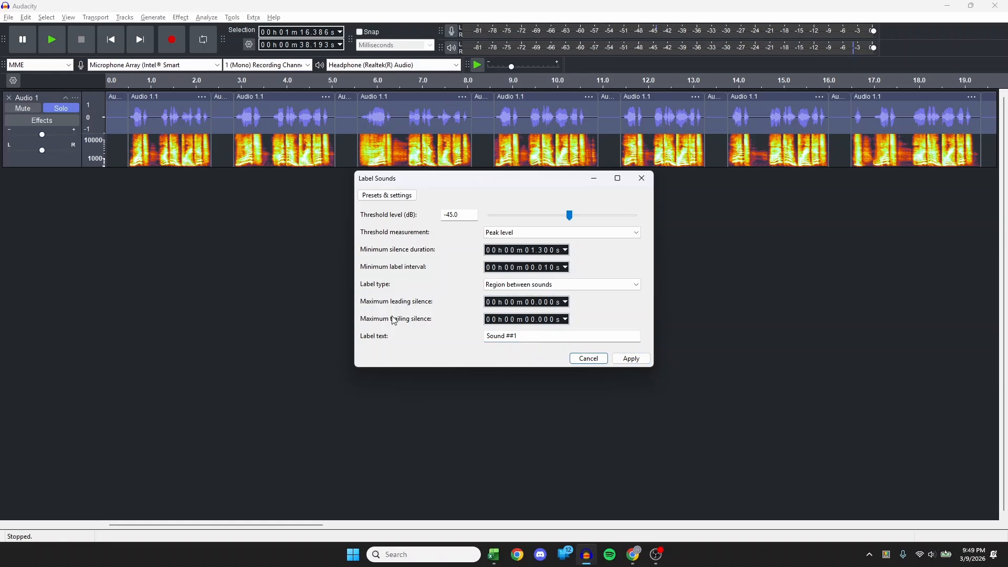
left_click(526, 336)
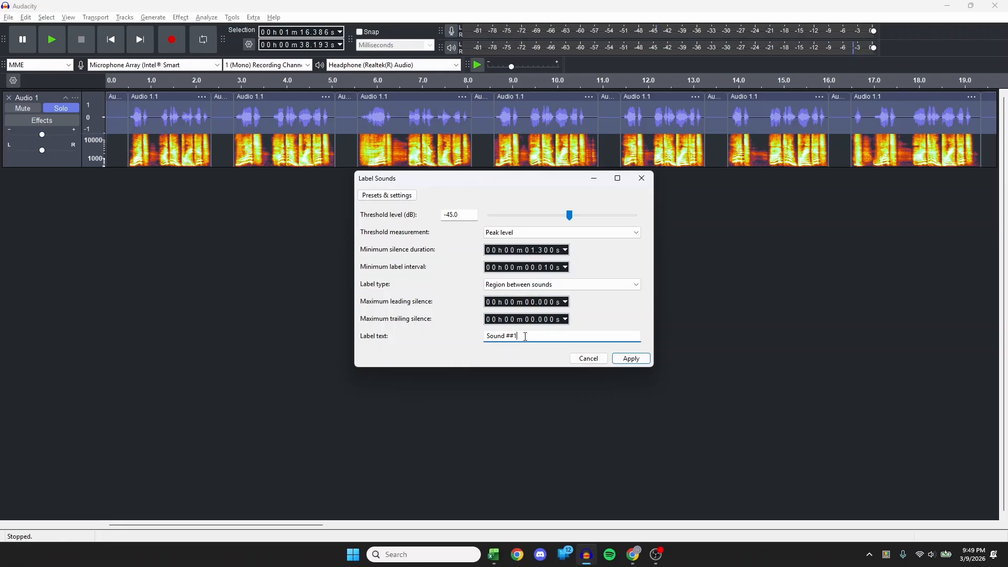
key("BackSpace")
type("0")
key("BackSpace")
type("2")
key("Tab")
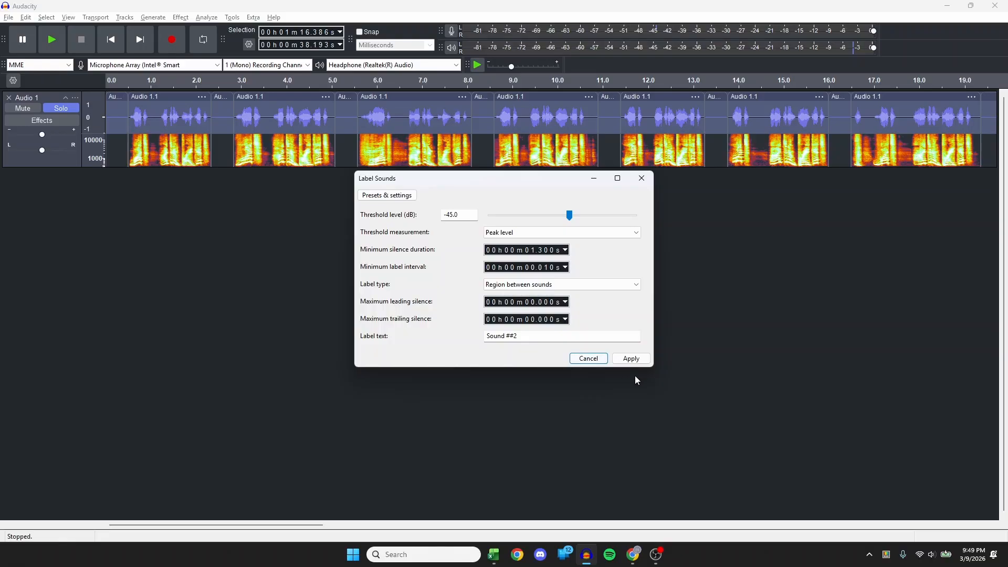
left_click(632, 359)
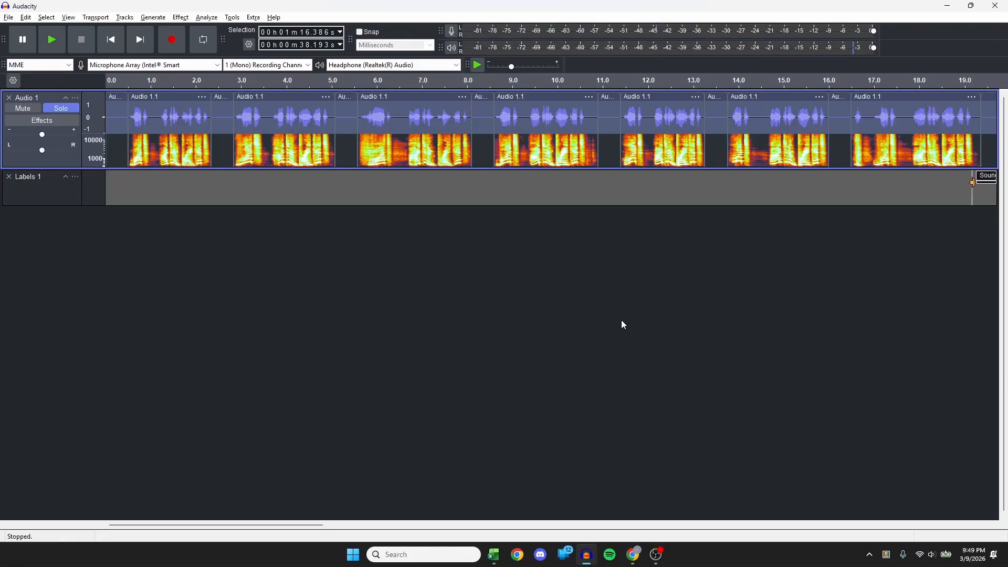
scroll(161, 267, "right", 8)
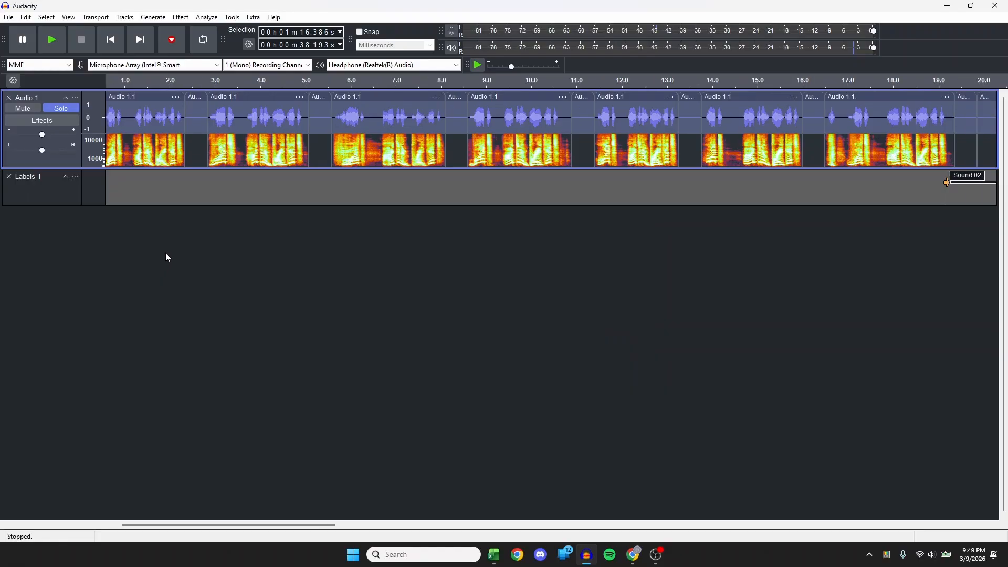
Examine the generated sound labels along Audio 1, including the quiet pause inside the take under the Sound 05 label
scroll(167, 257, "right", 7)
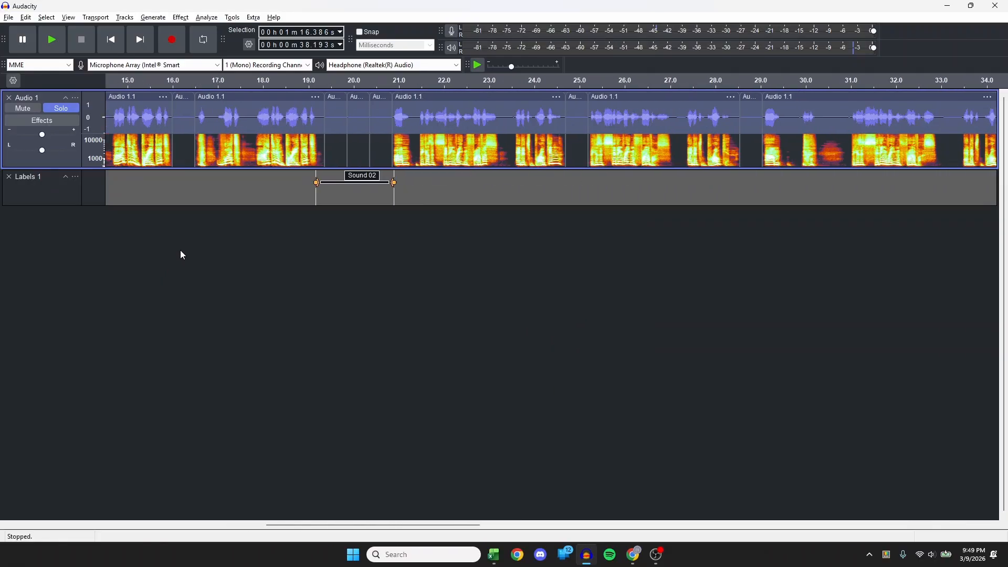
scroll(362, 185, "right", 12)
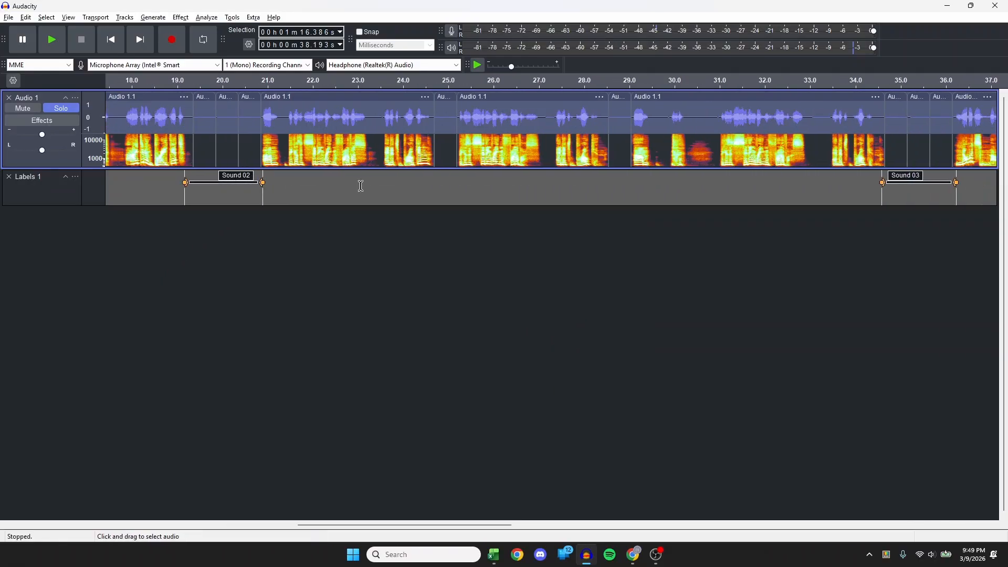
scroll(620, 194, "right", 9)
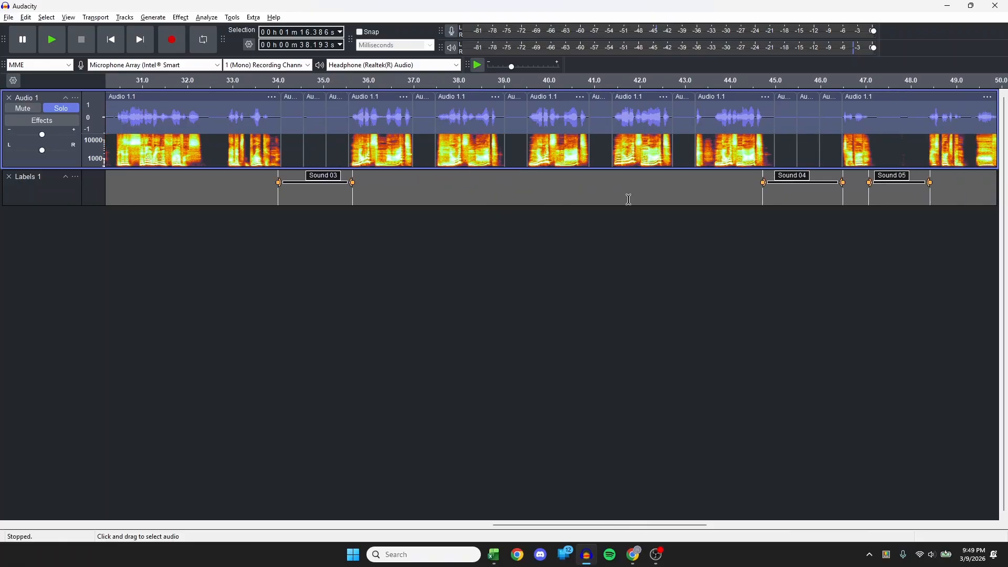
scroll(563, 192, "right", 3)
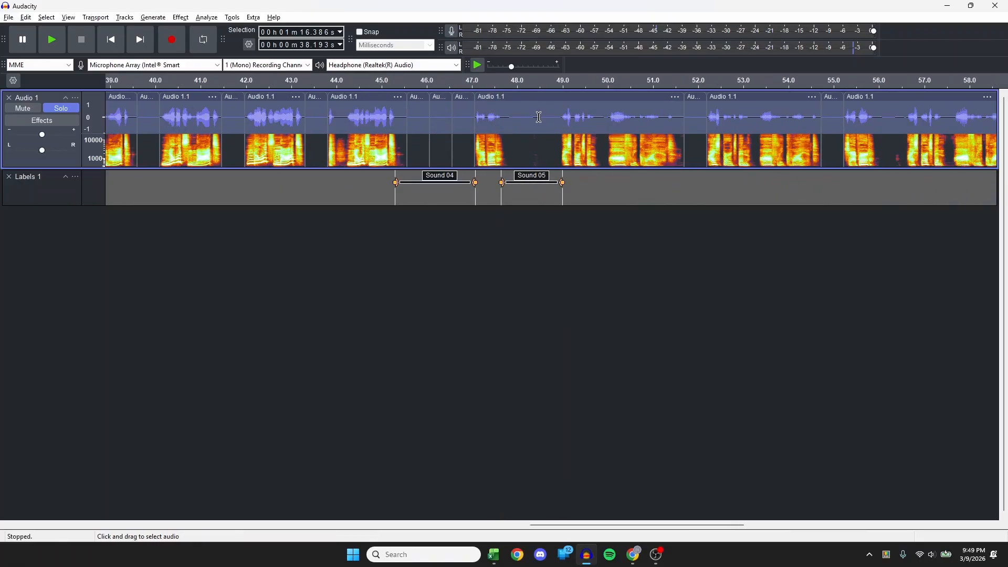
left_click_drag(518, 121, 556, 121)
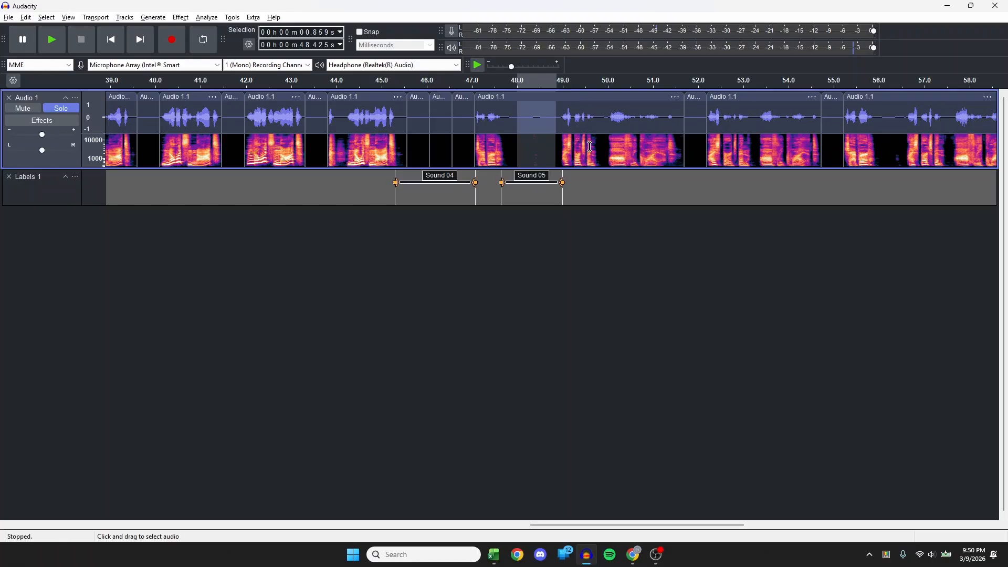
left_click(565, 119)
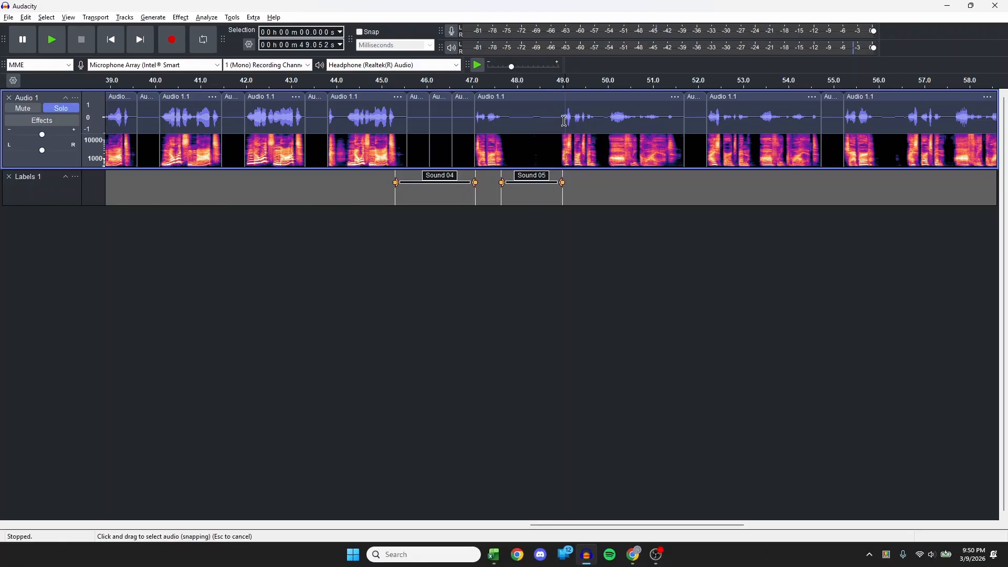
Delete the Sound 05 label from the Labels 1 track
left_click(523, 182)
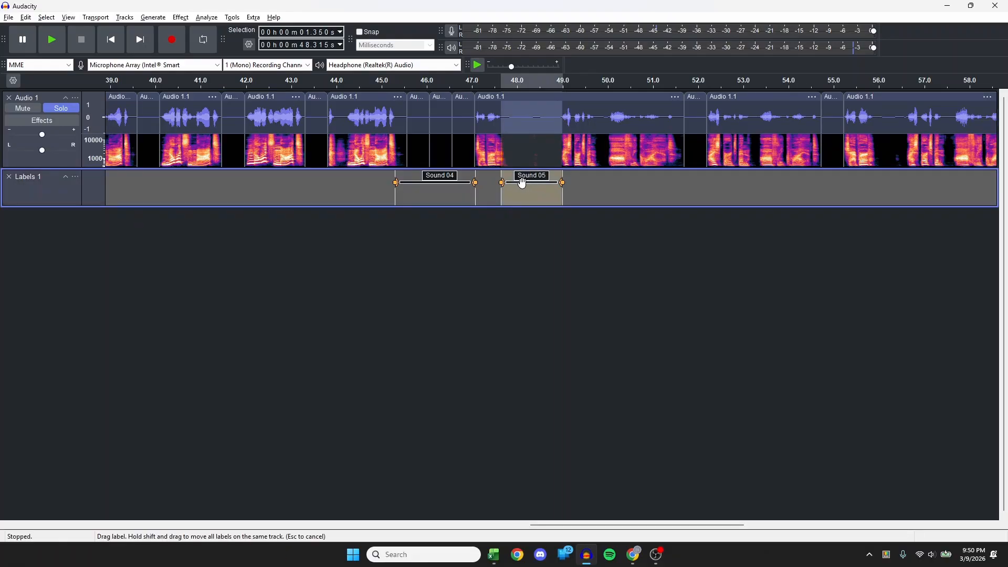
key("Delete")
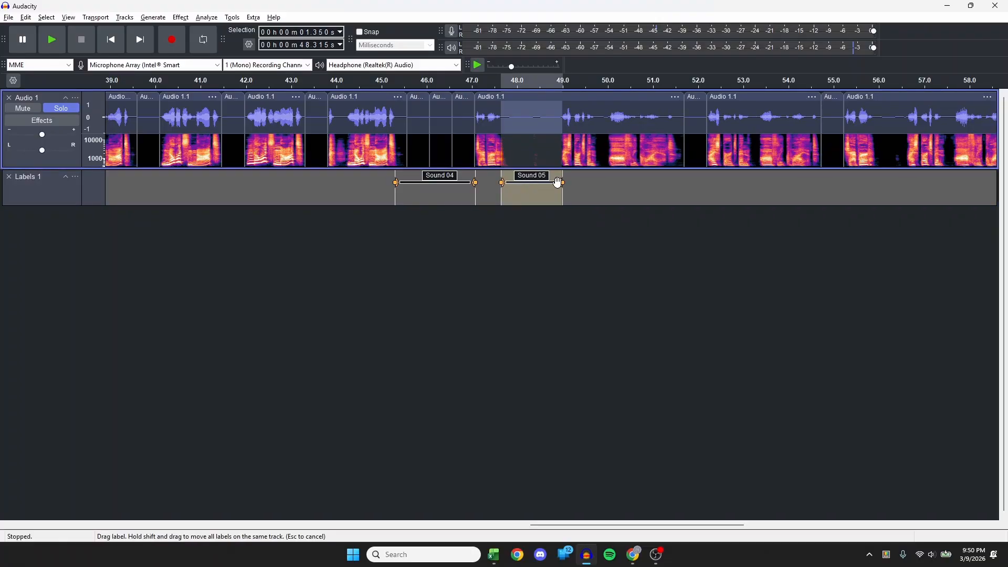
left_click(601, 192)
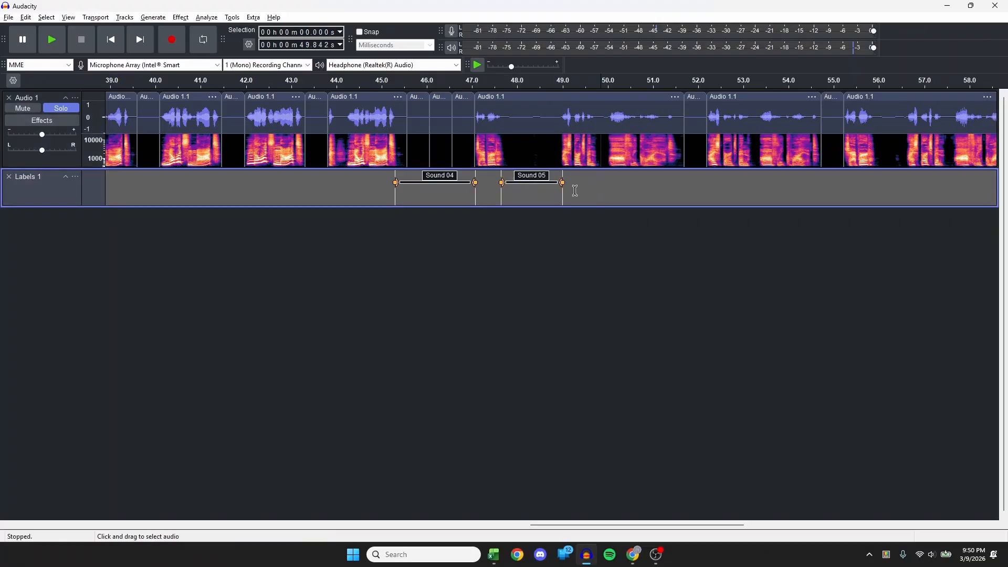
right_click(531, 179)
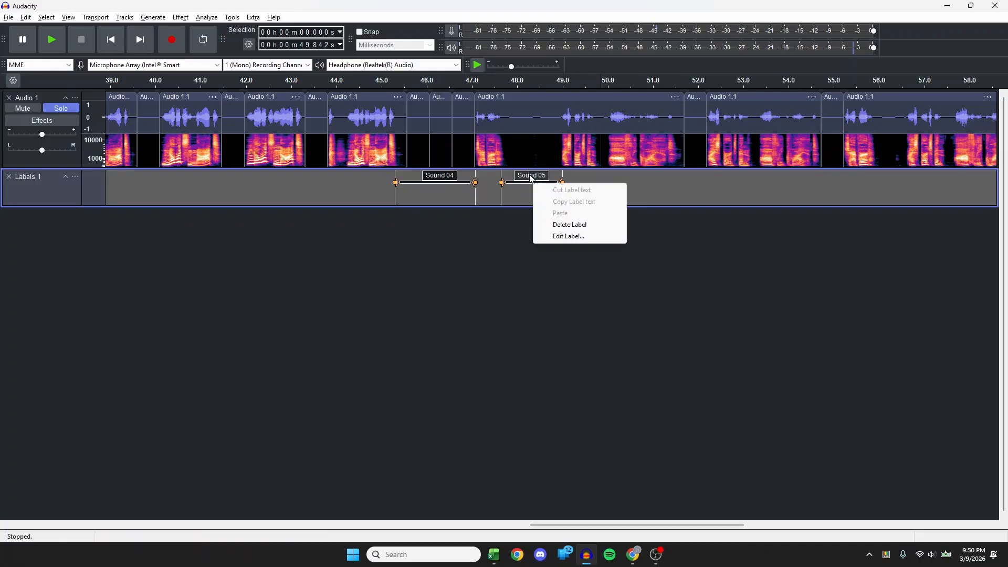
left_click(558, 225)
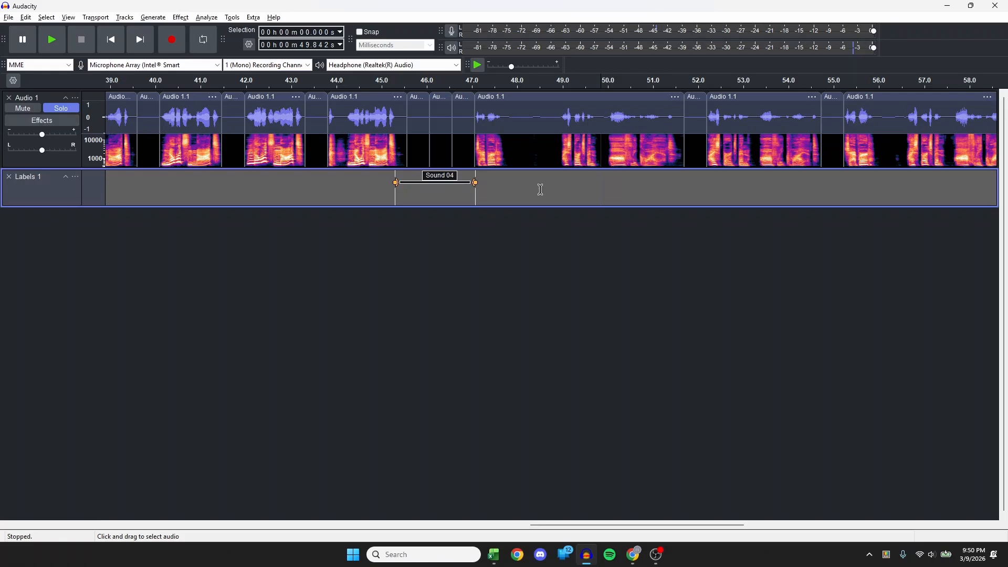
Check the rest of Audio 1 through its end for any further unwanted labels on the Labels 1 track
scroll(541, 189, "right", 10)
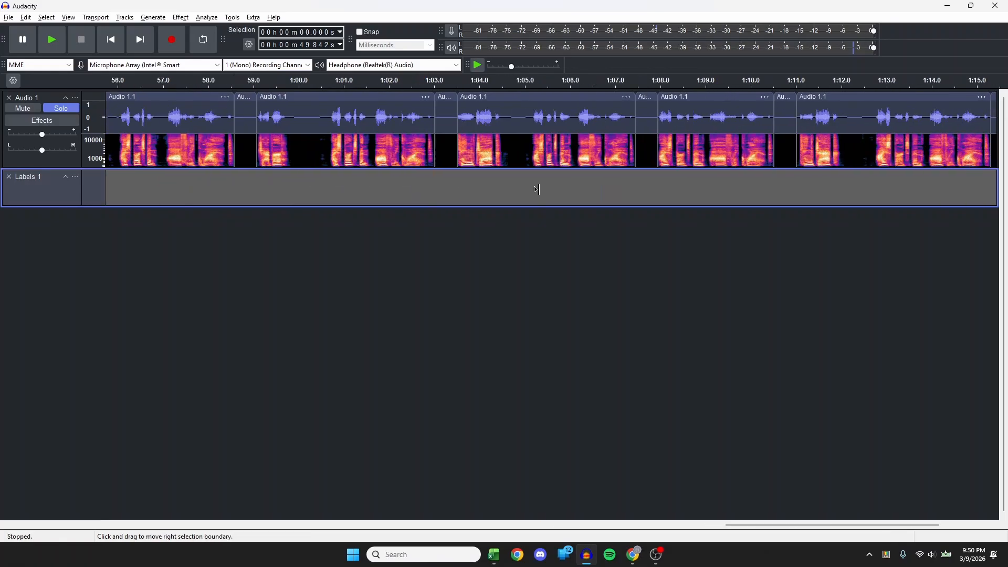
scroll(538, 189, "right", 3)
scroll(537, 189, "left", 11)
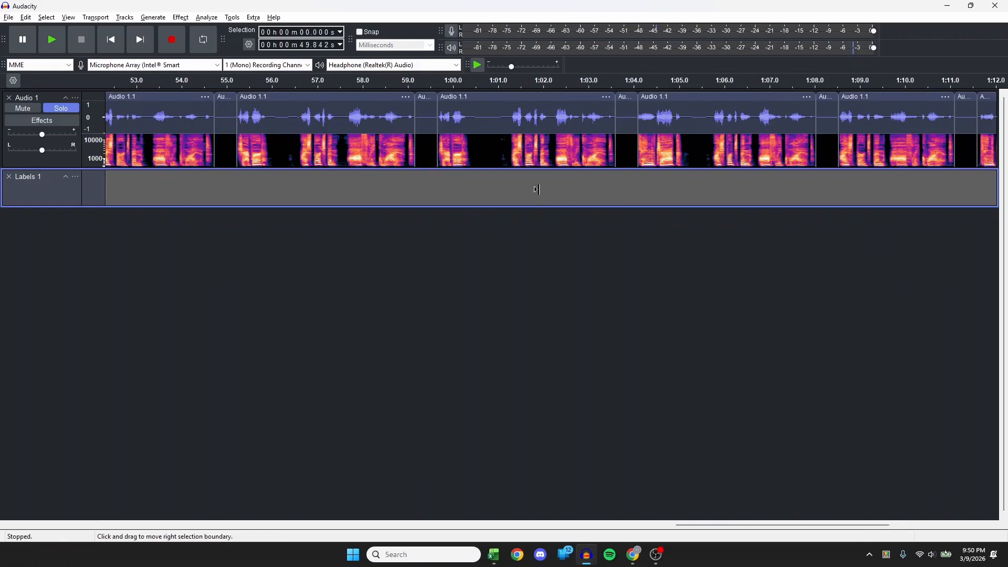
scroll(537, 190, "right", 10)
scroll(536, 189, "left", 14)
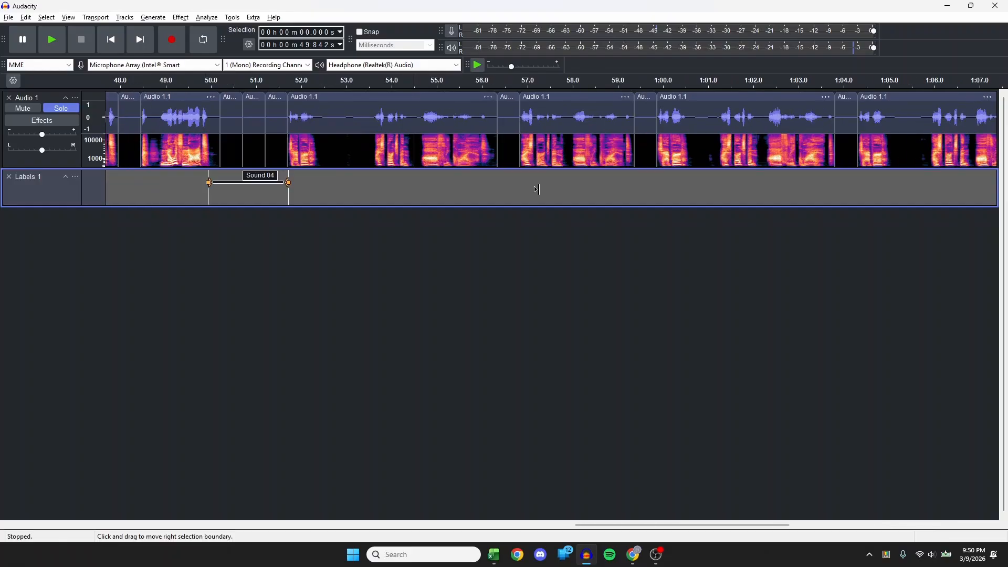
scroll(537, 189, "right", 2)
scroll(540, 189, "right", 3)
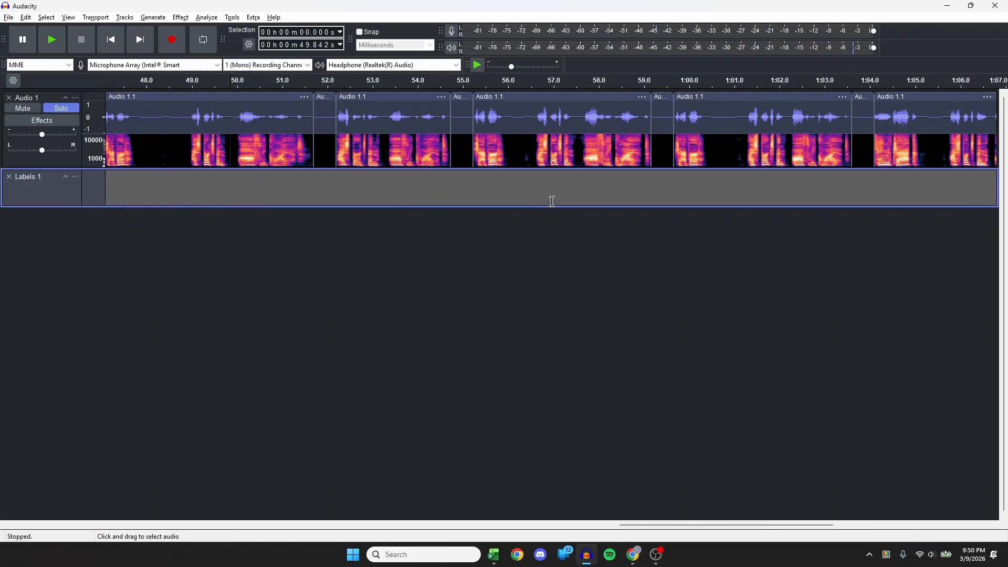
scroll(570, 130, "right", 2)
scroll(571, 130, "right", 6)
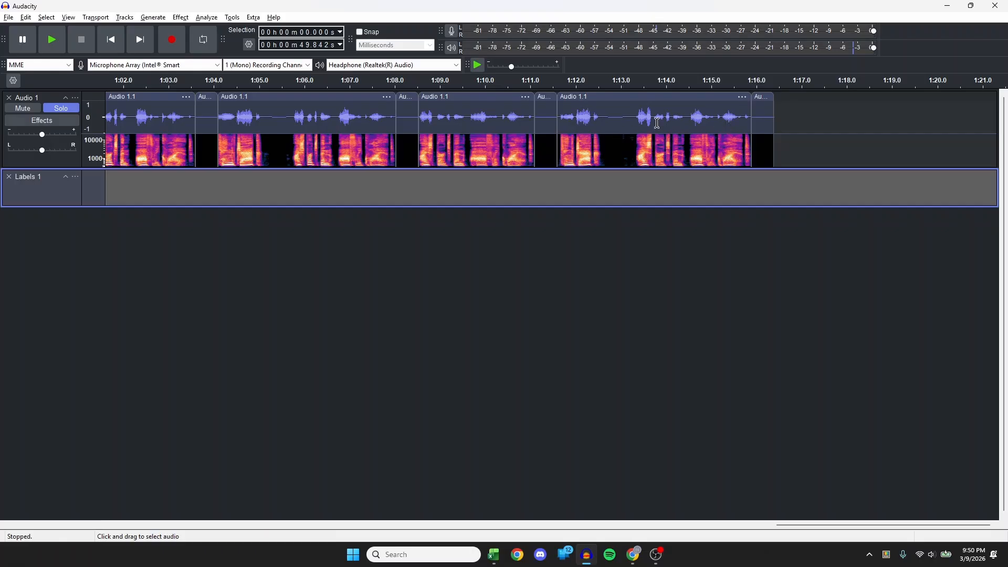
Insert two half-second silences at the end of Audio 1 and record a short clip of about 3 seconds after them
left_click(774, 120, "shift")
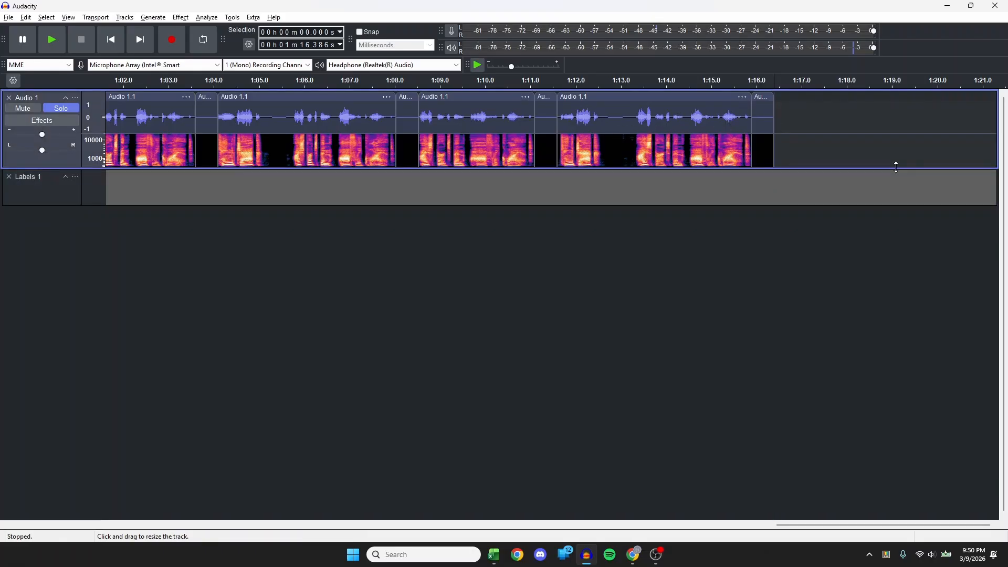
key("ctrl+r")
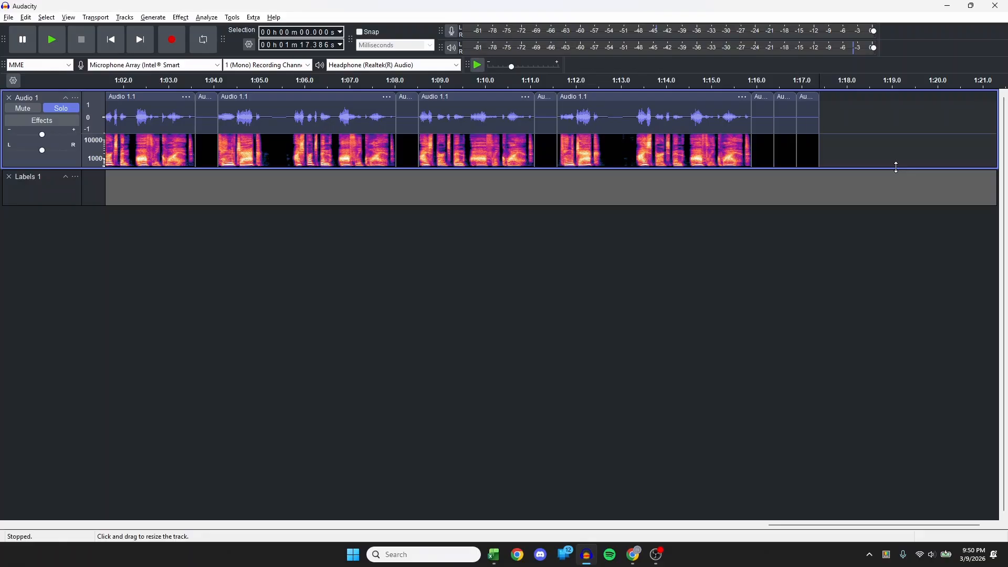
key("r")
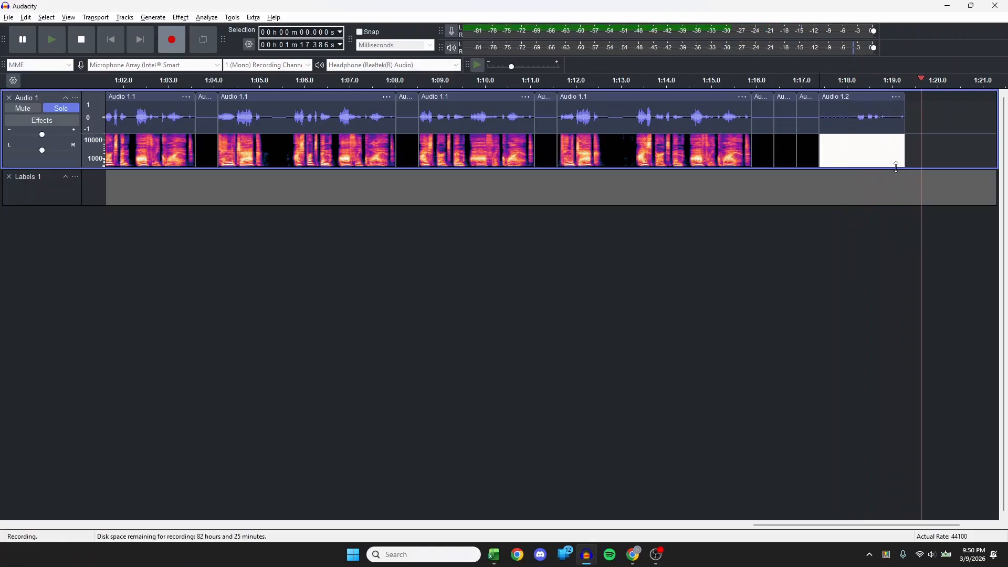
key("space")
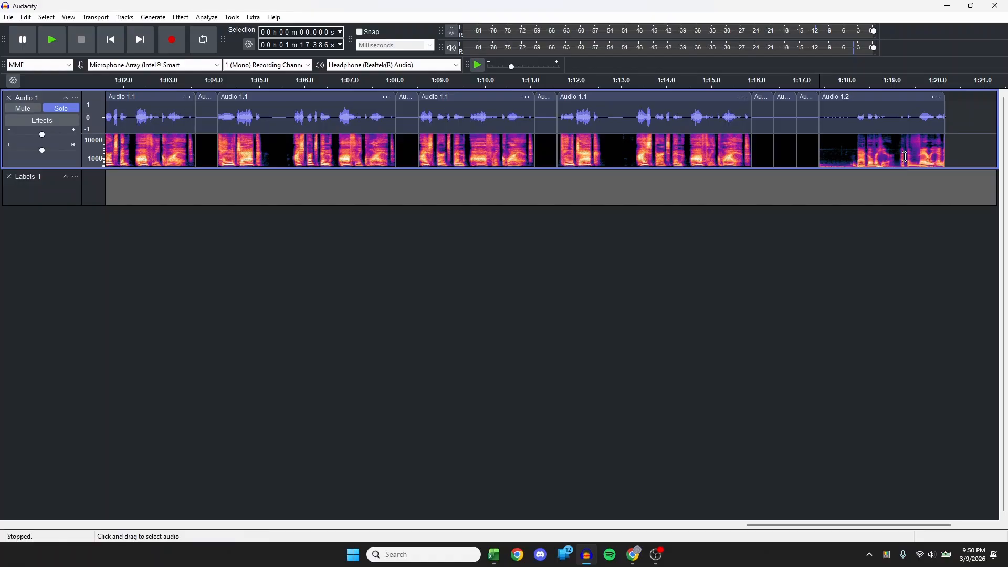
scroll(888, 153, "right", 4)
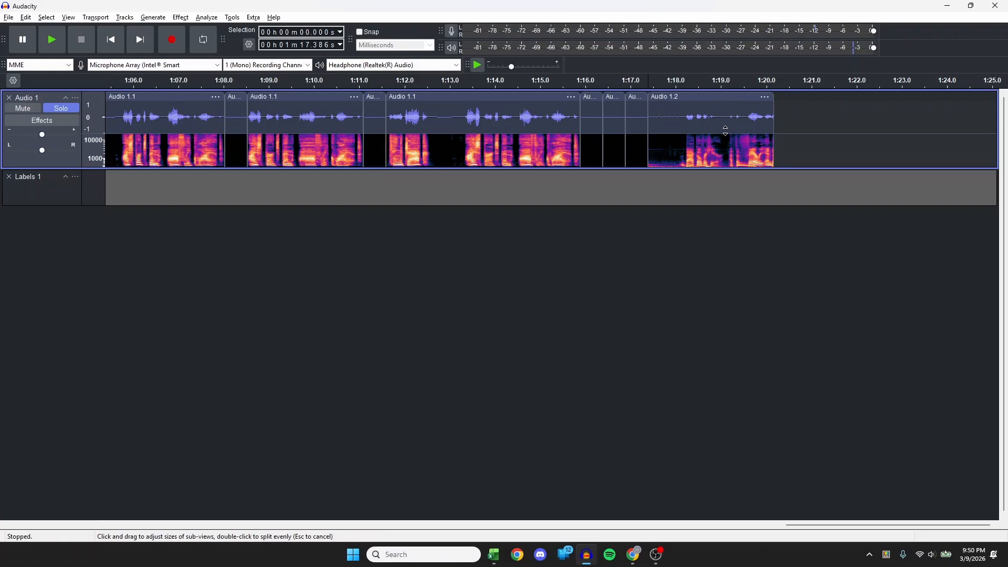
Switch to the VA Line Reader workbook in Excel, highlight the note about background noise, and return to Audacity
key("alt+Tab")
key("alt+Tab")
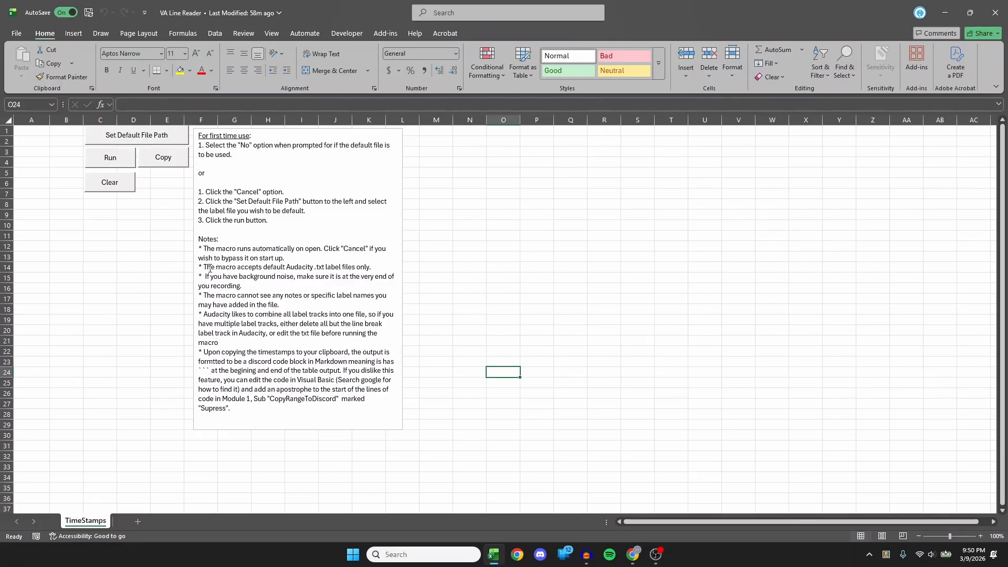
triple_click(204, 277)
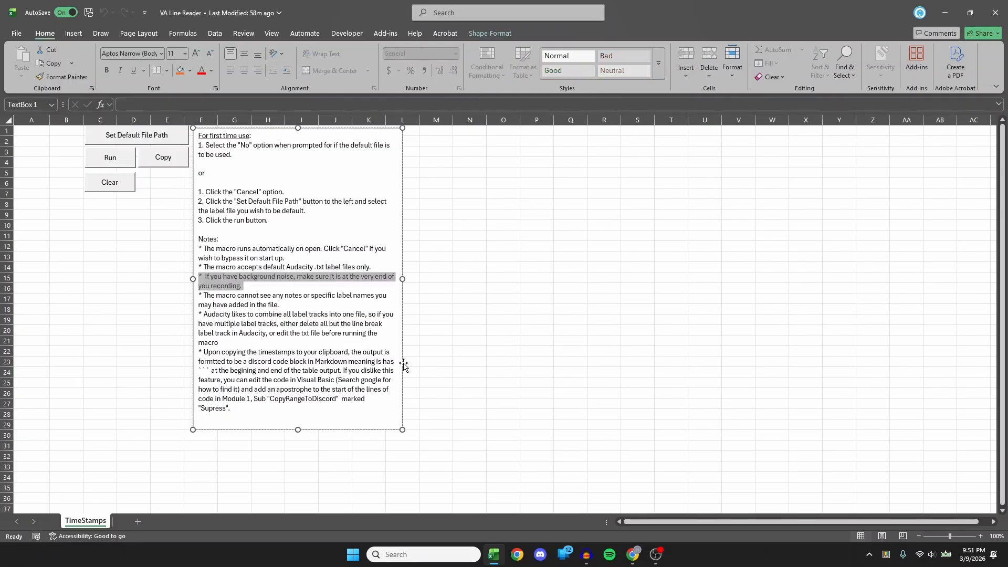
left_click(514, 375)
key("alt+Tab")
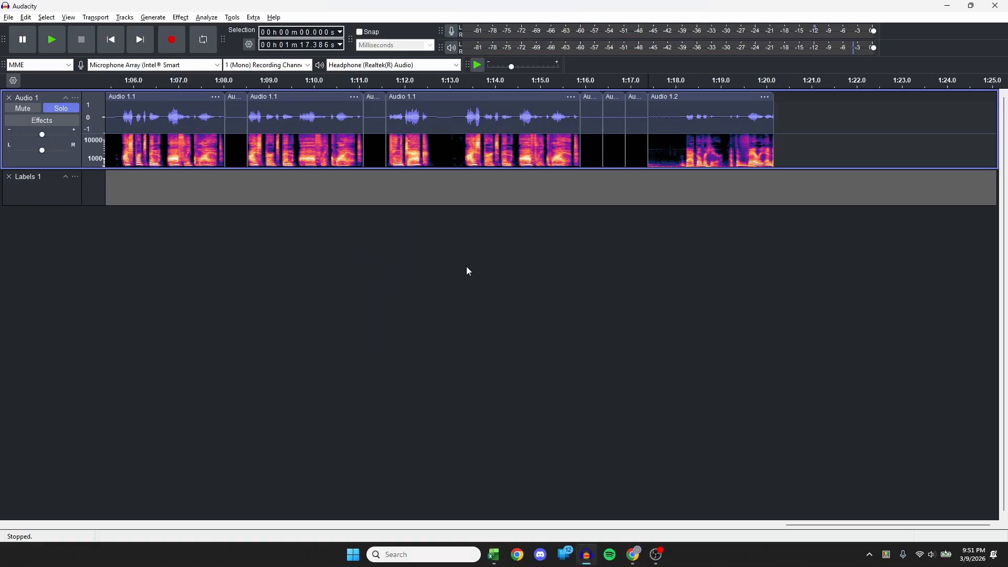
Delete the two added silences and the recorded clip from the end of Audio 1
left_click(610, 98)
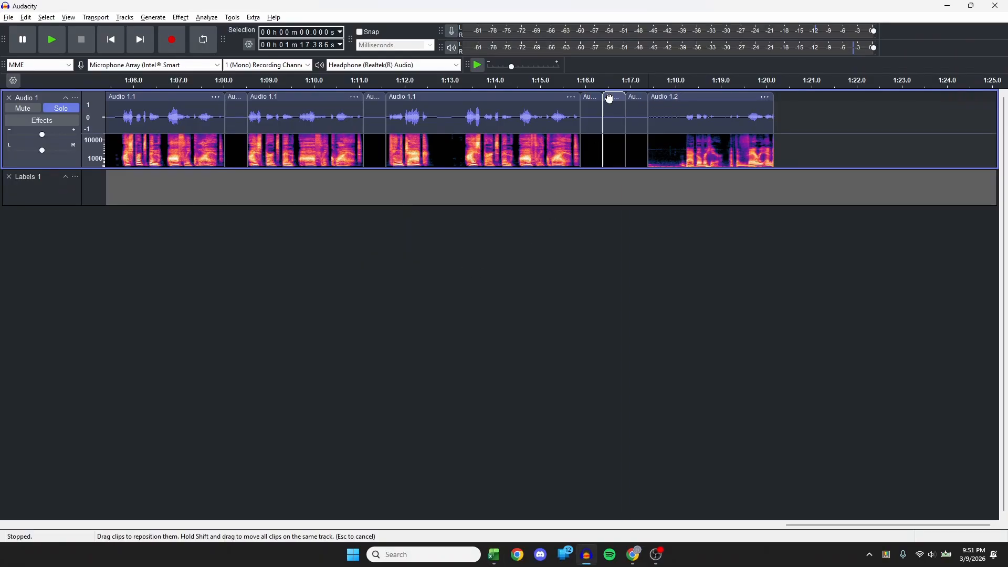
key("shift+k")
key("Delete")
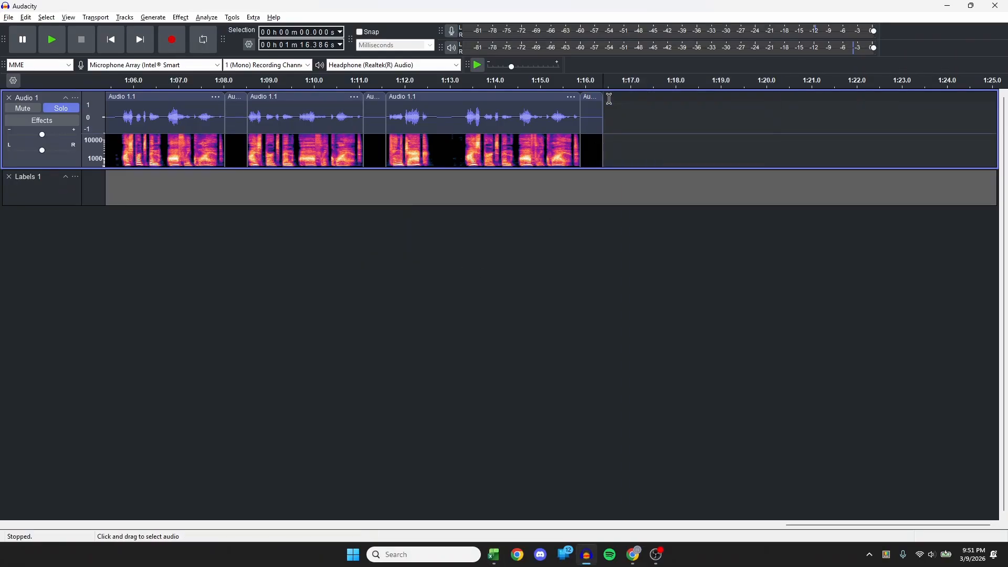
Export the Labels 1 track as the text file "Labels 1" in the Audacity folder, replacing the existing file
key("Home")
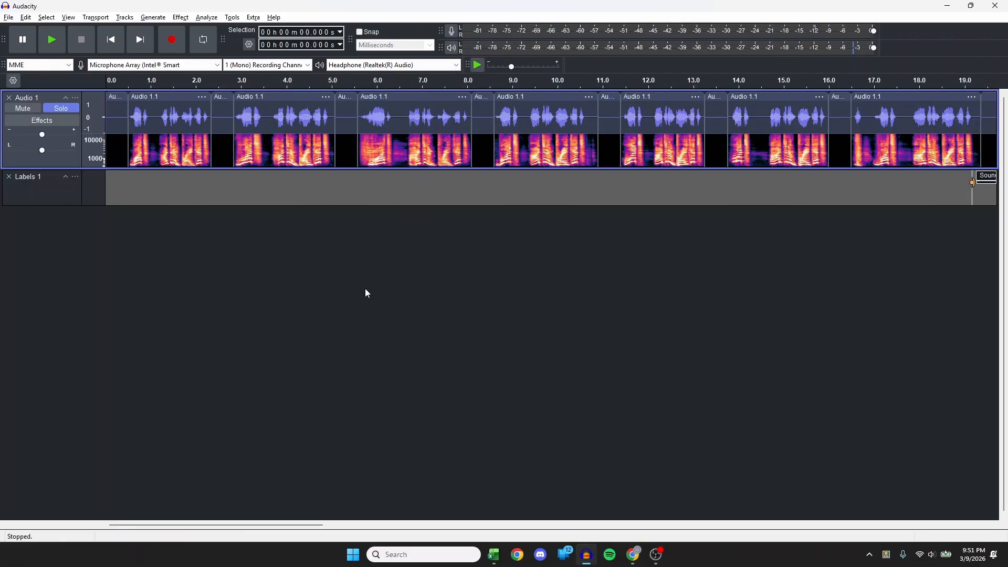
scroll(364, 288, "right", 10)
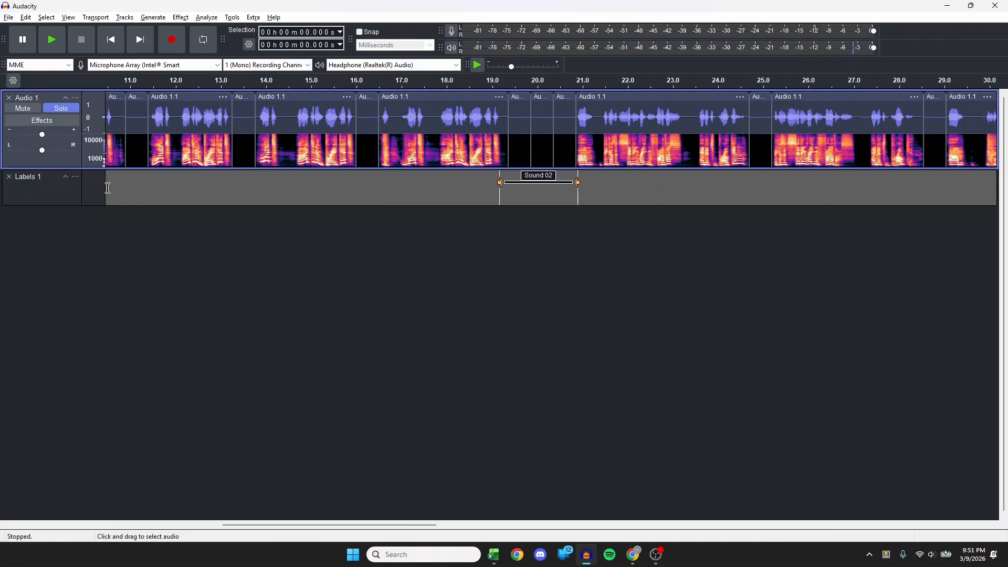
left_click(76, 192)
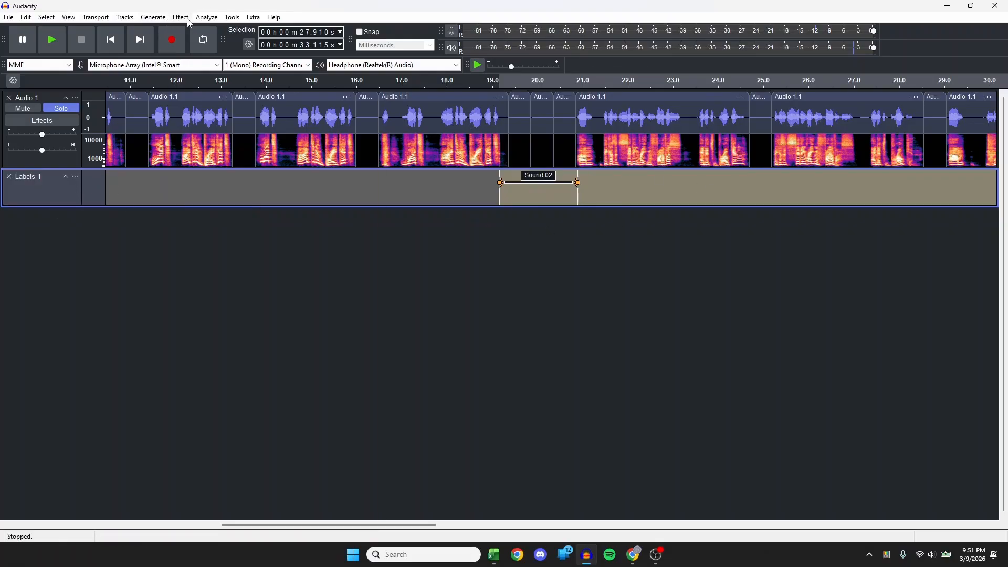
left_click(11, 20)
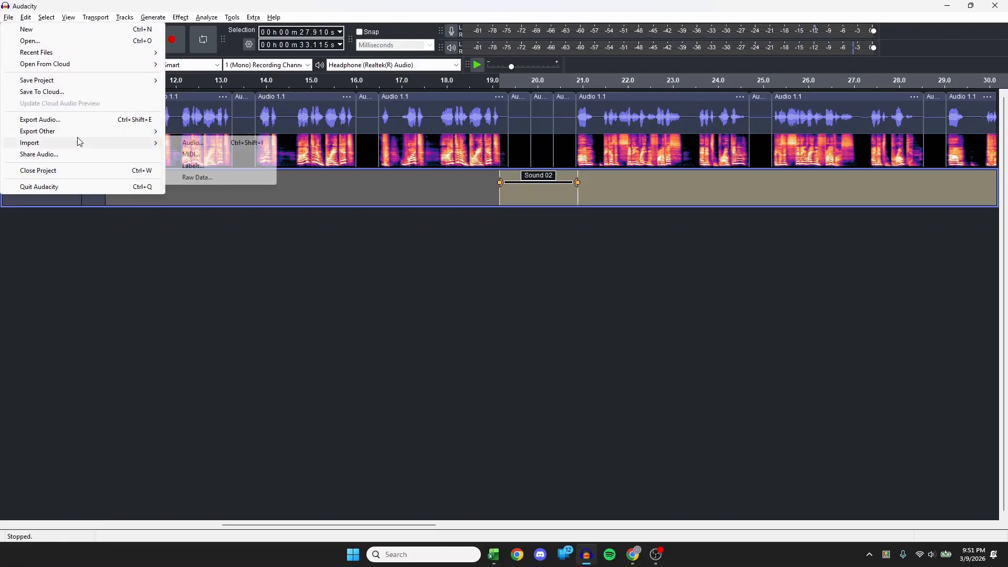
mouse_move(84, 136)
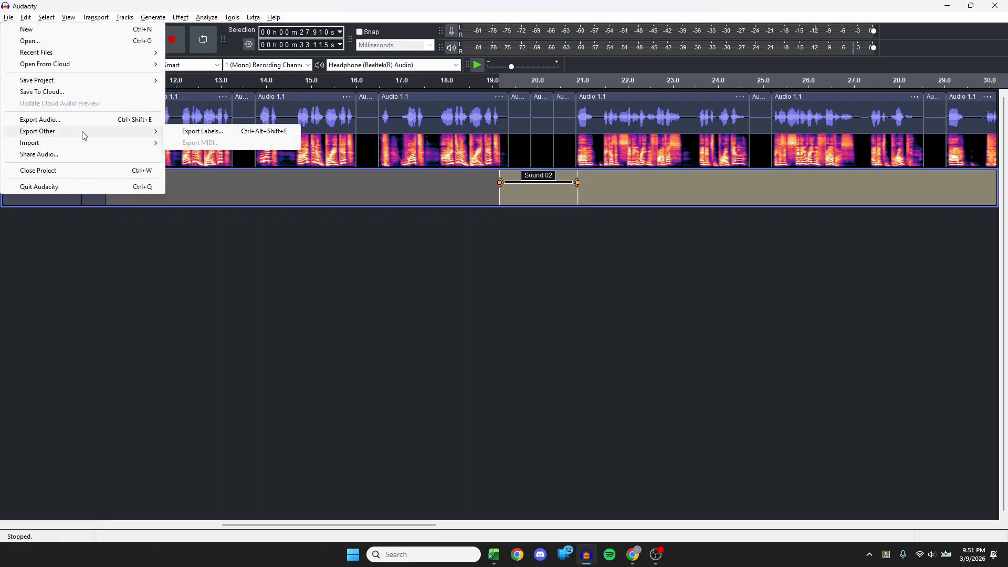
left_click(207, 136)
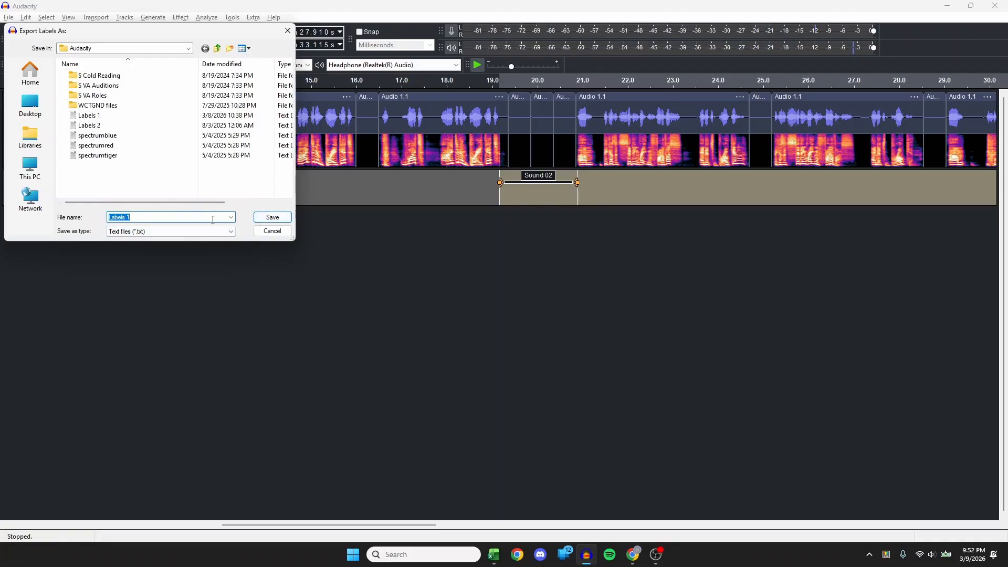
left_click(283, 222)
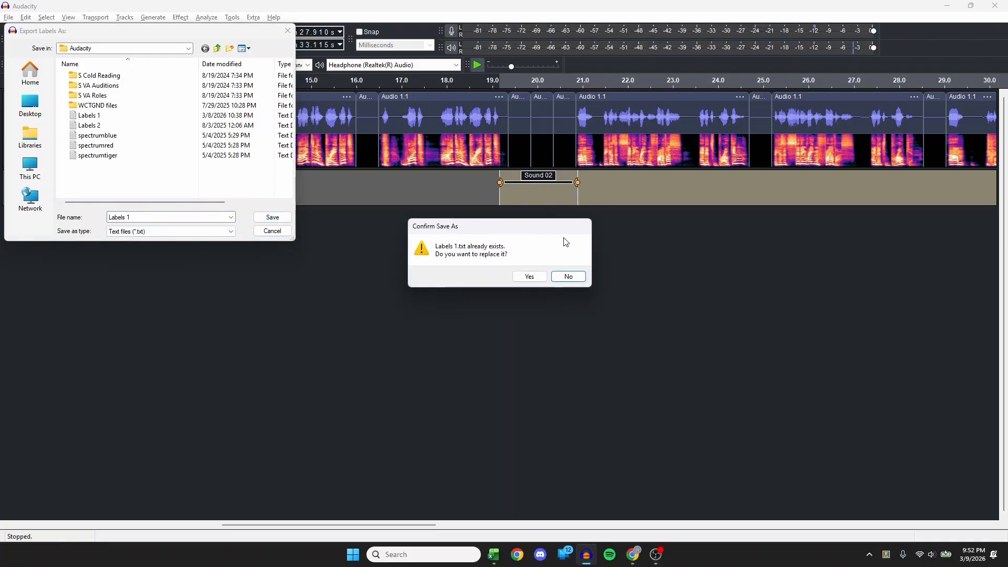
left_click(533, 276)
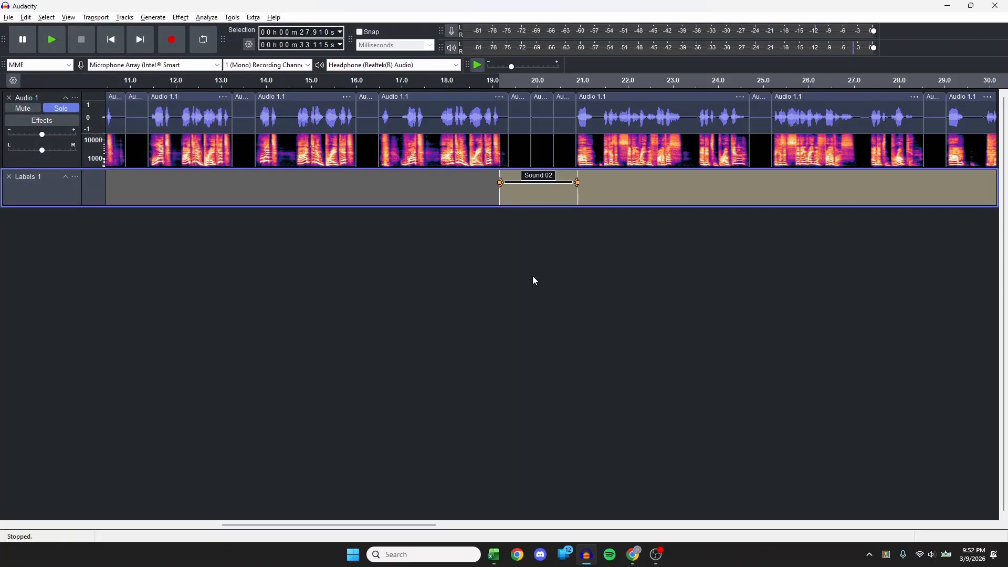
left_click(319, 125)
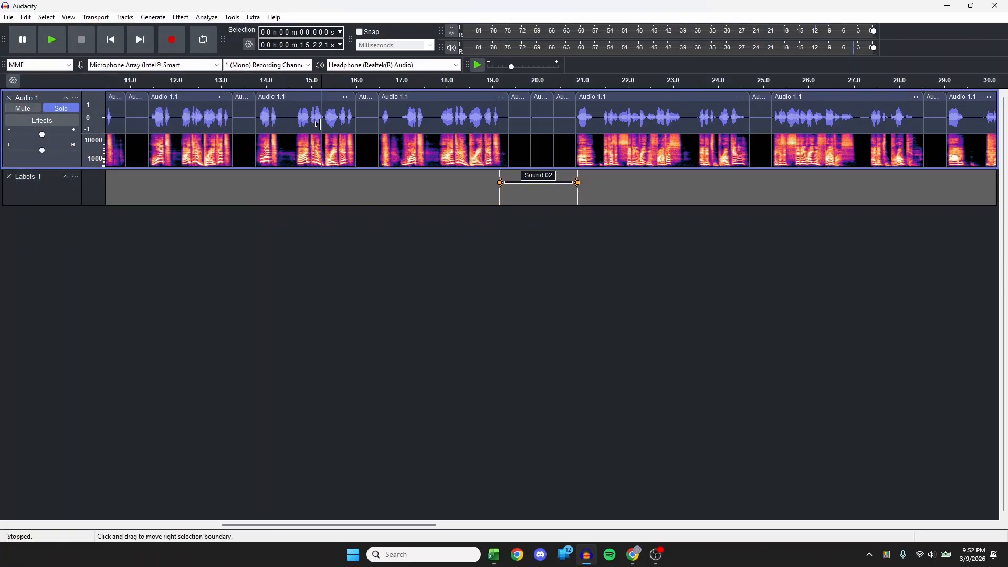
Select the whole Audio 1 track, bring up the Export Audio options, and leave them without exporting
key("Home")
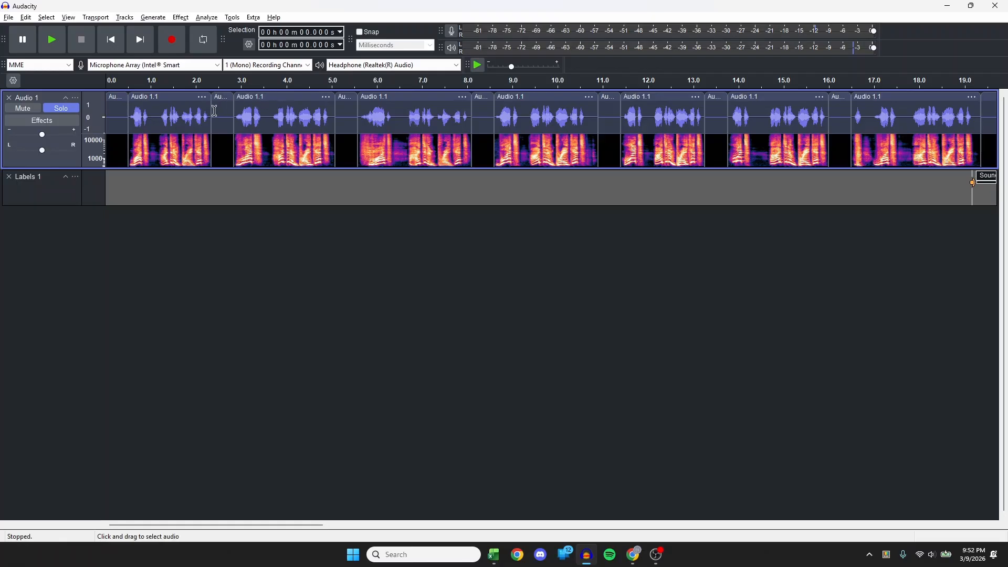
left_click(80, 158)
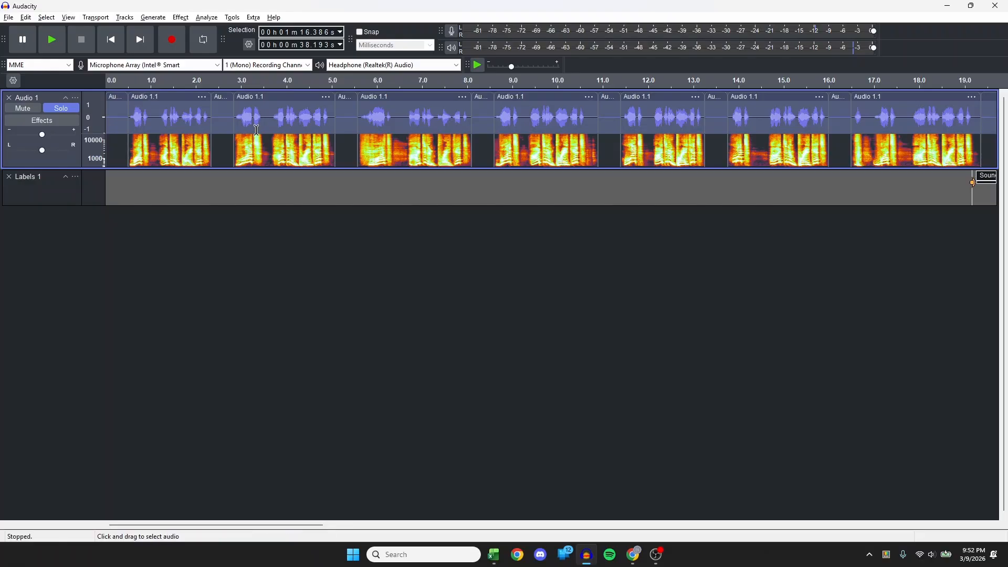
key("ctrl+shift+e")
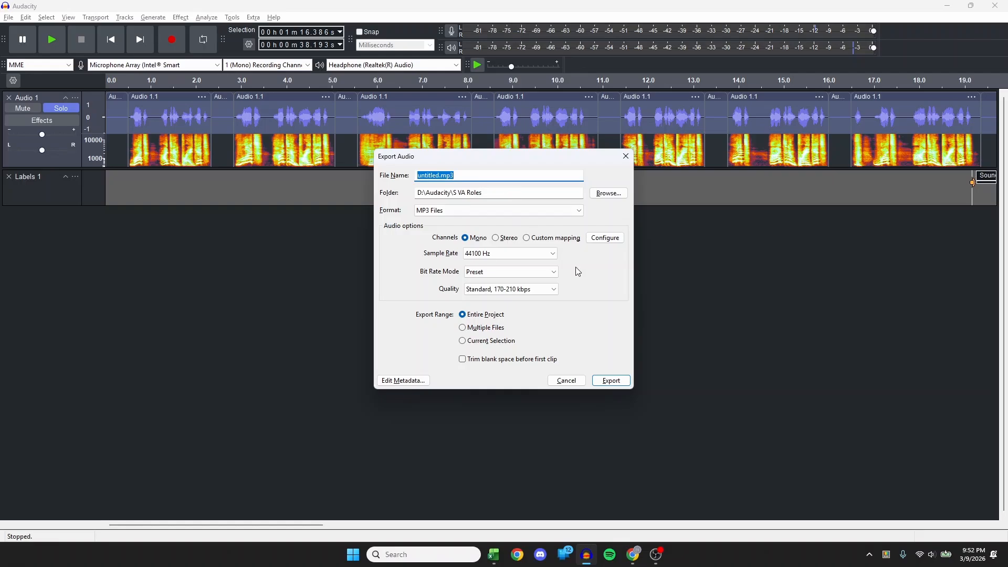
left_click(567, 380)
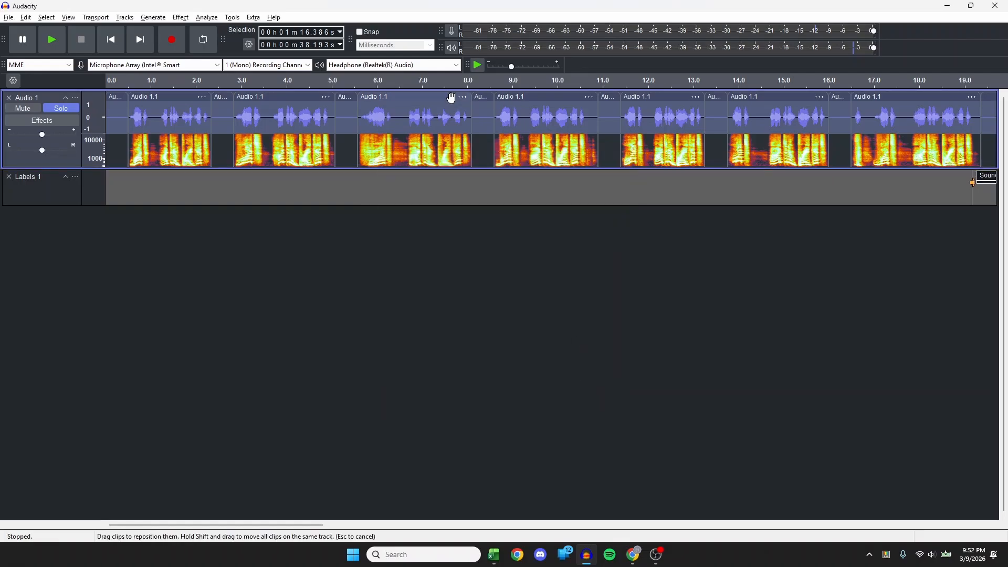
left_click(414, 121)
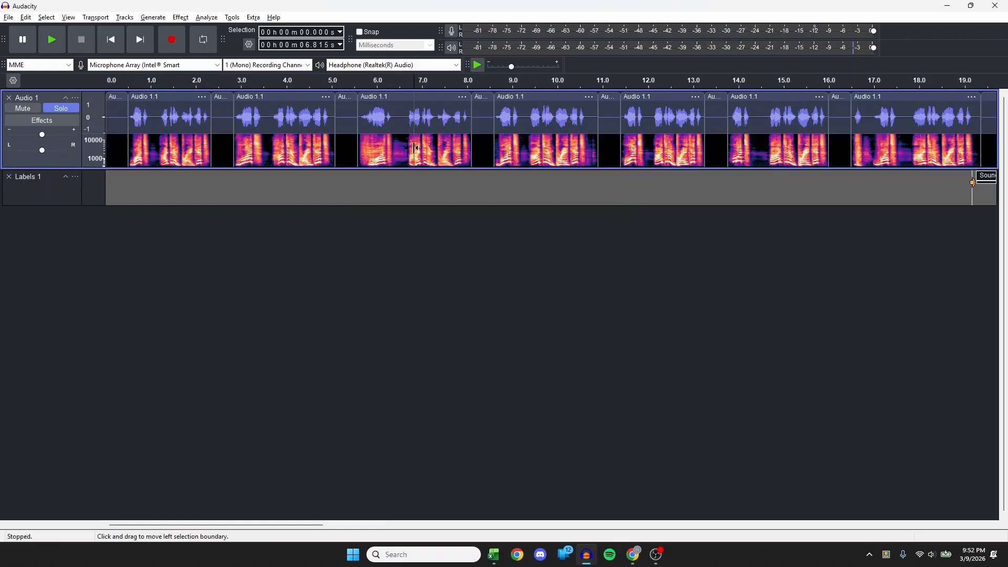
Switch to the VA Line Reader workbook in Excel and start the label reader, cancelling at the clipboard question
left_click(497, 555)
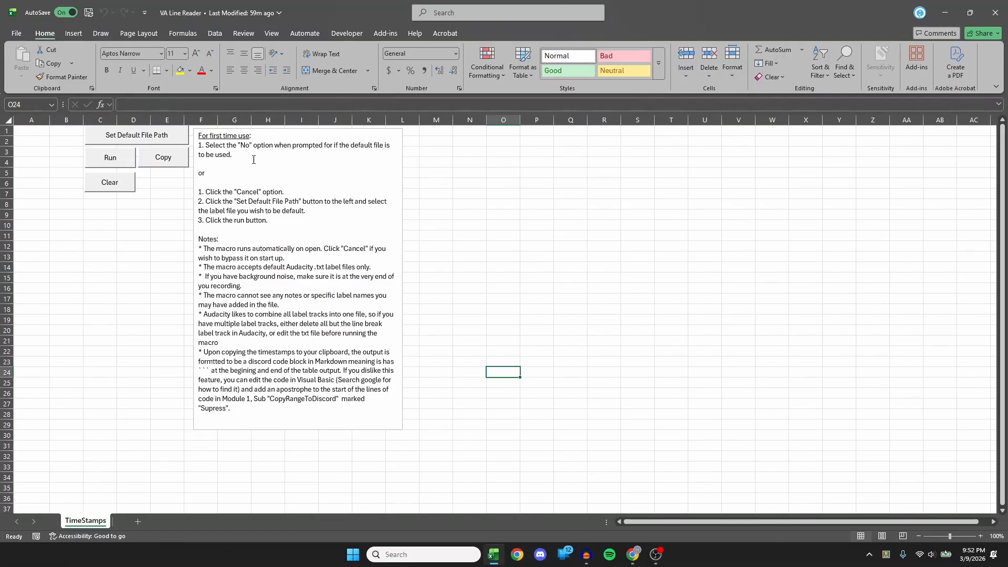
left_click(128, 160)
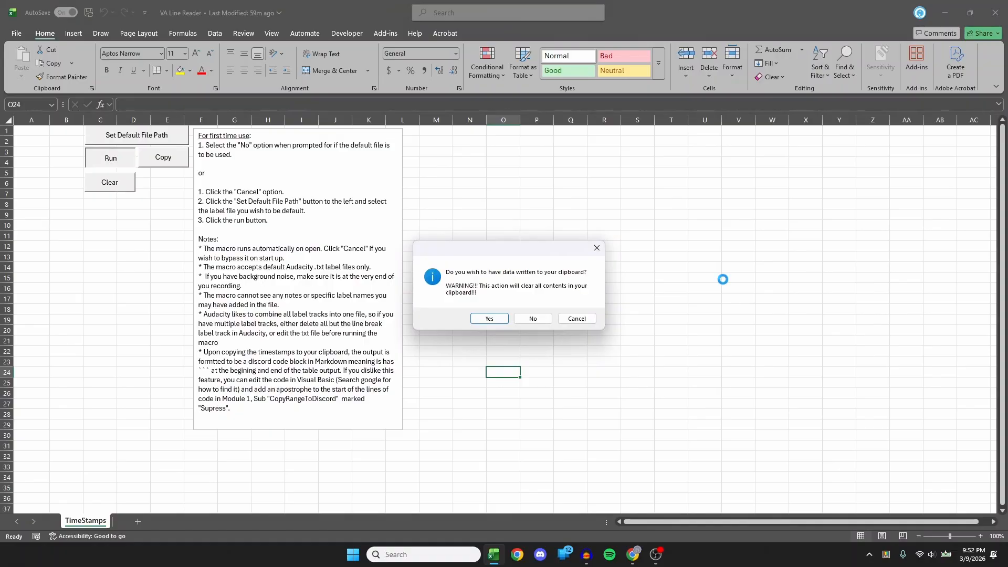
left_click(570, 320)
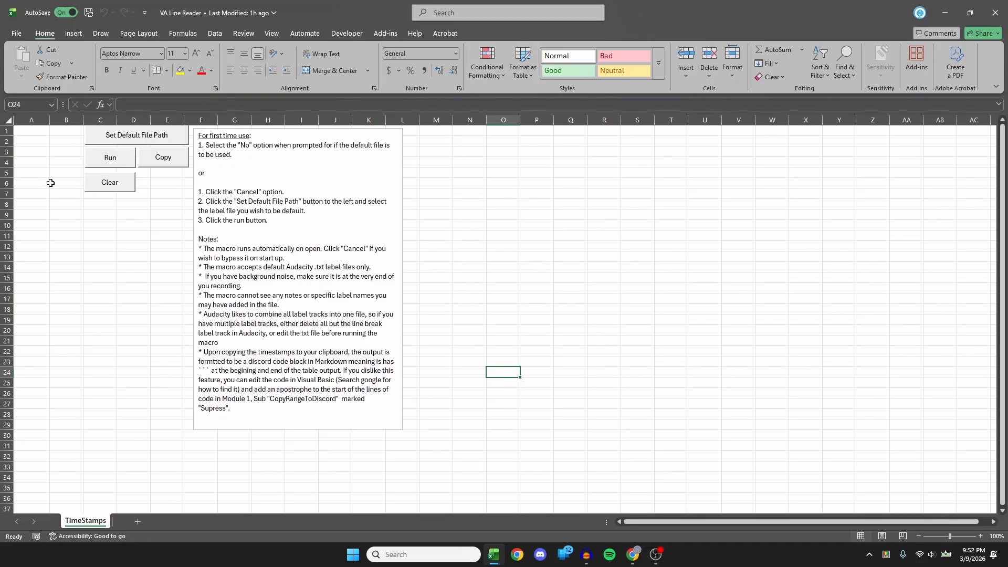
left_click(93, 160)
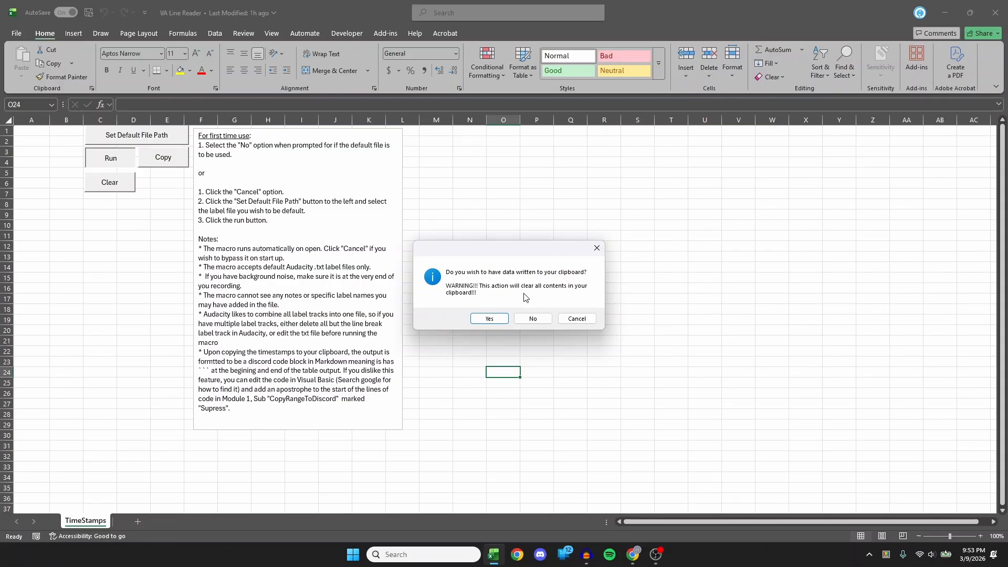
left_click(592, 317)
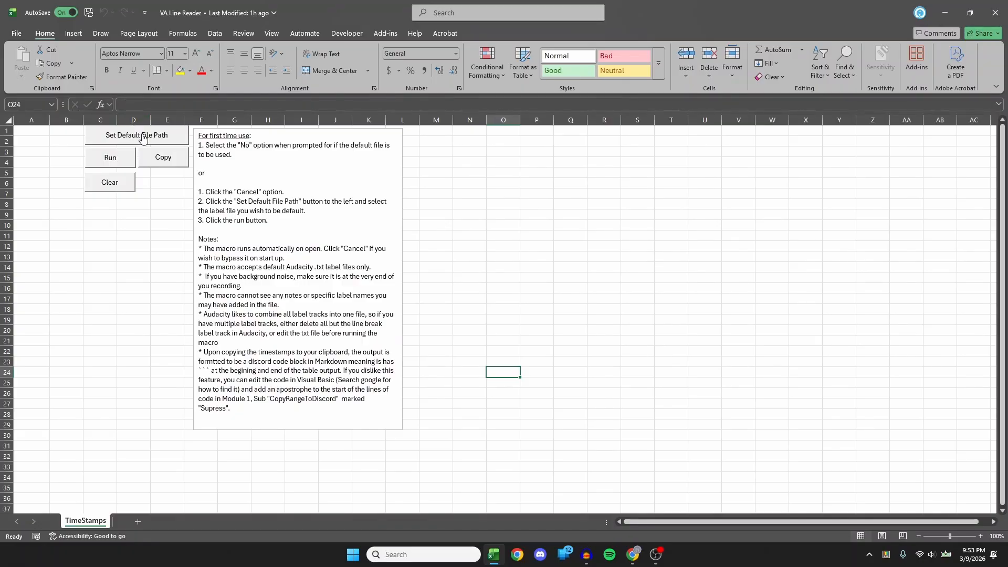
Switch to Audacity to select the Labels 1 track, and return to the Excel workbook
key("alt+Tab")
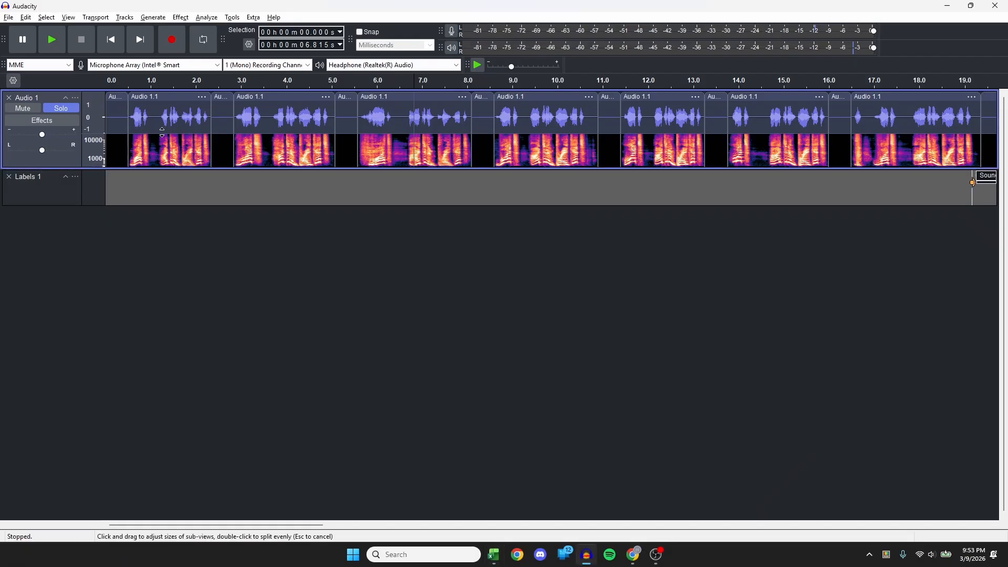
left_click(77, 194)
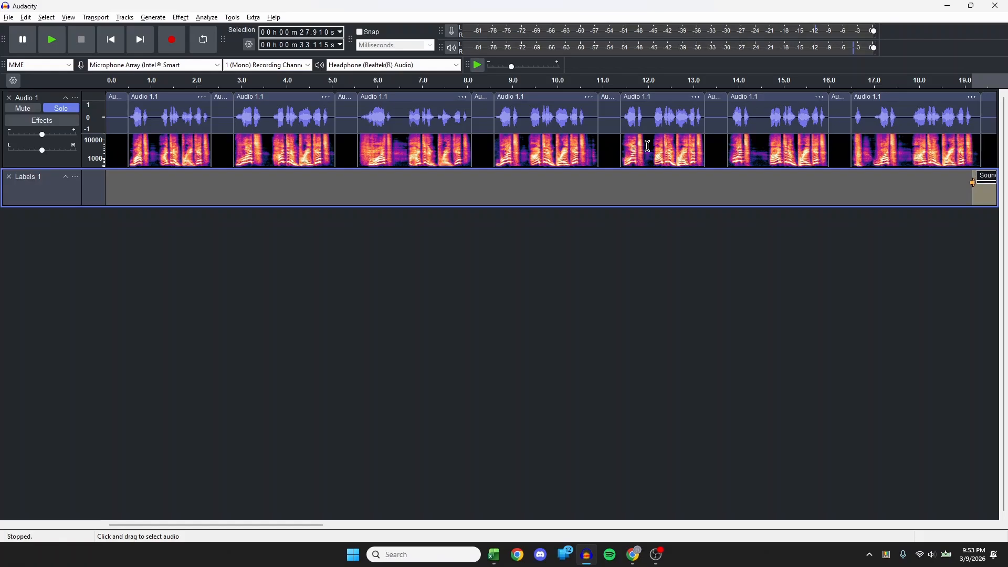
key("alt+Tab")
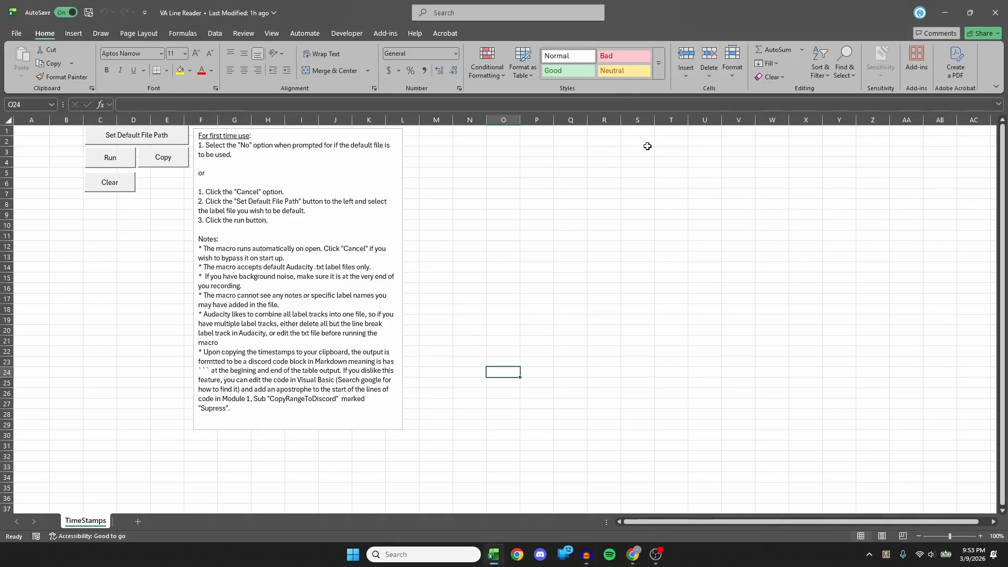
Set the label reader's default file path to the "Labels 1" text file in the Audacity folder on drive D
left_click(163, 138)
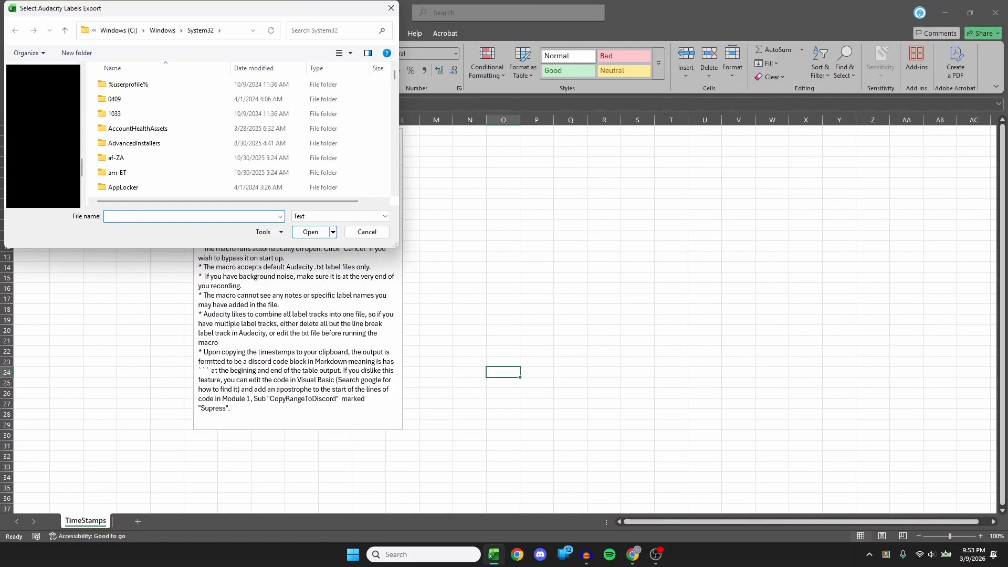
left_click(53, 87)
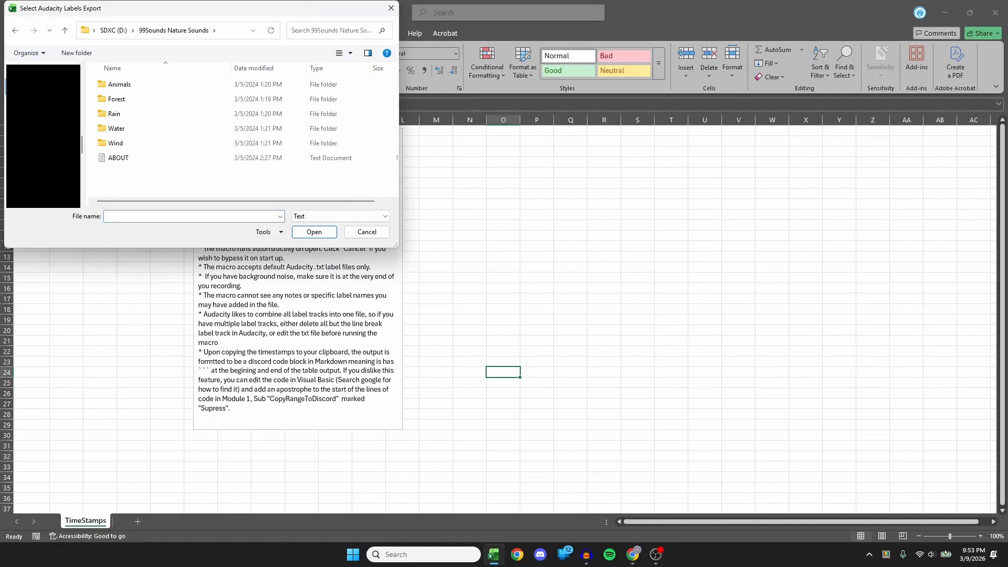
left_click(52, 104)
left_click(142, 149)
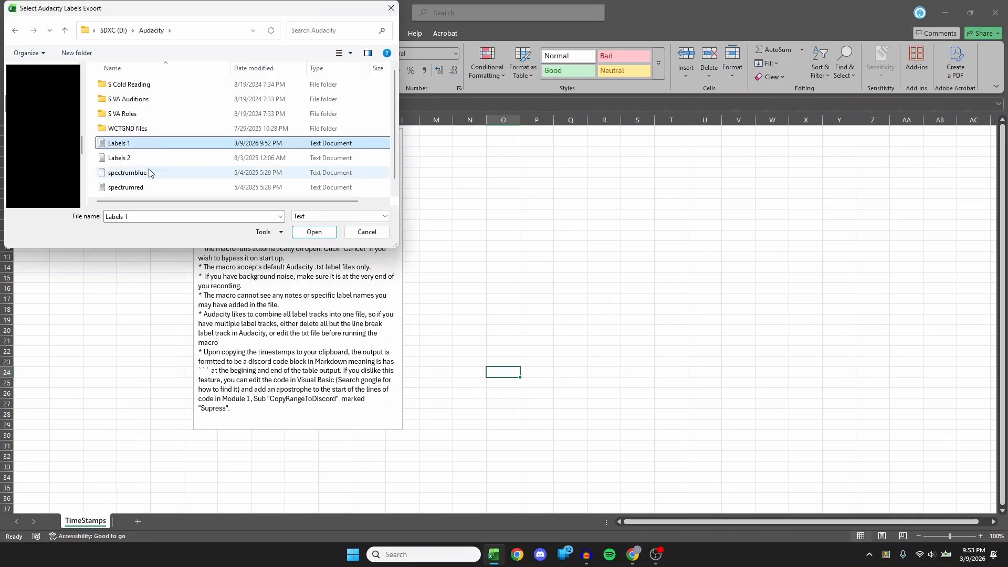
left_click(299, 234)
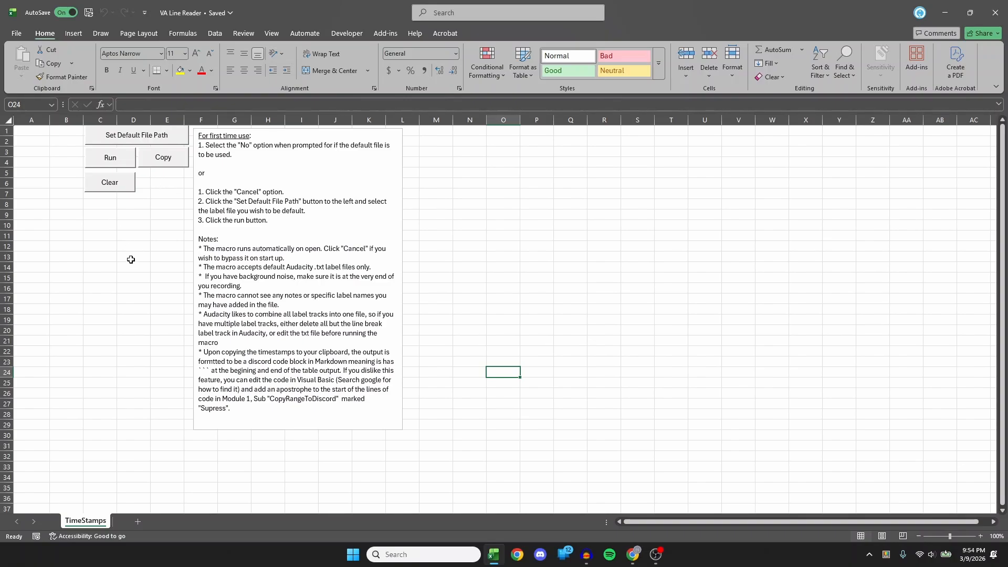
Start the label reader, cancel at the clipboard question, and look through the existing Windows clipboard history
left_click(125, 163)
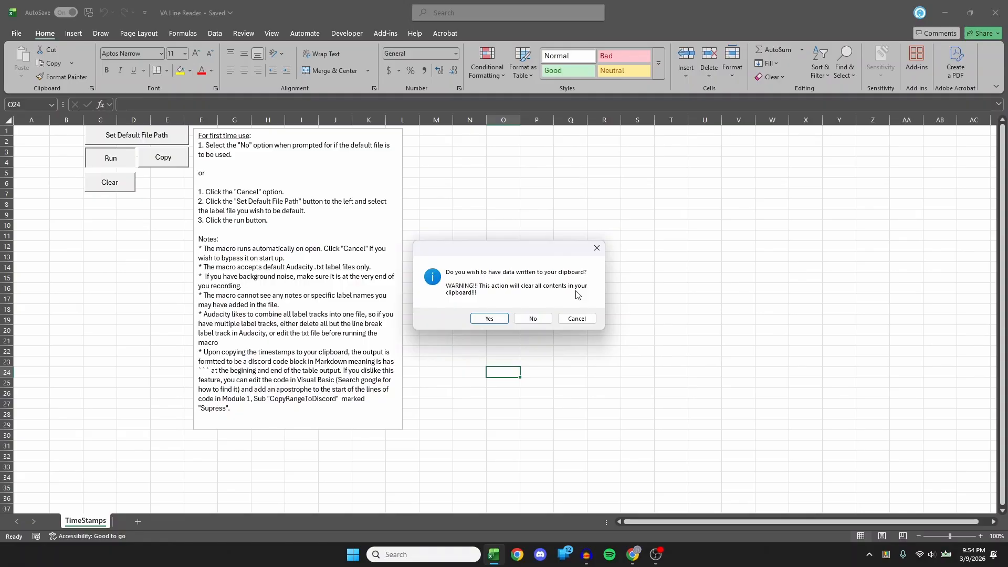
left_click(578, 318)
left_click(470, 192)
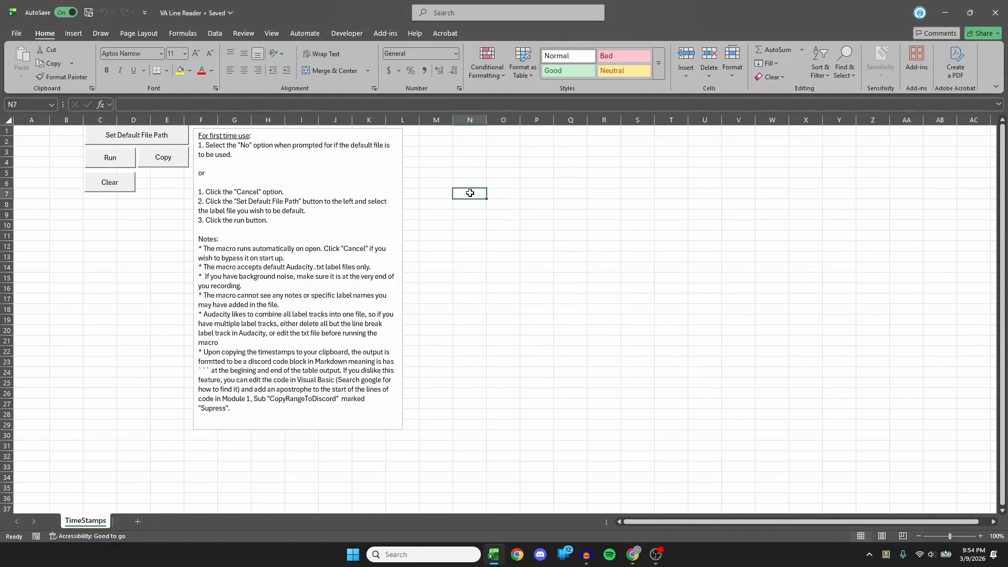
key("super+v")
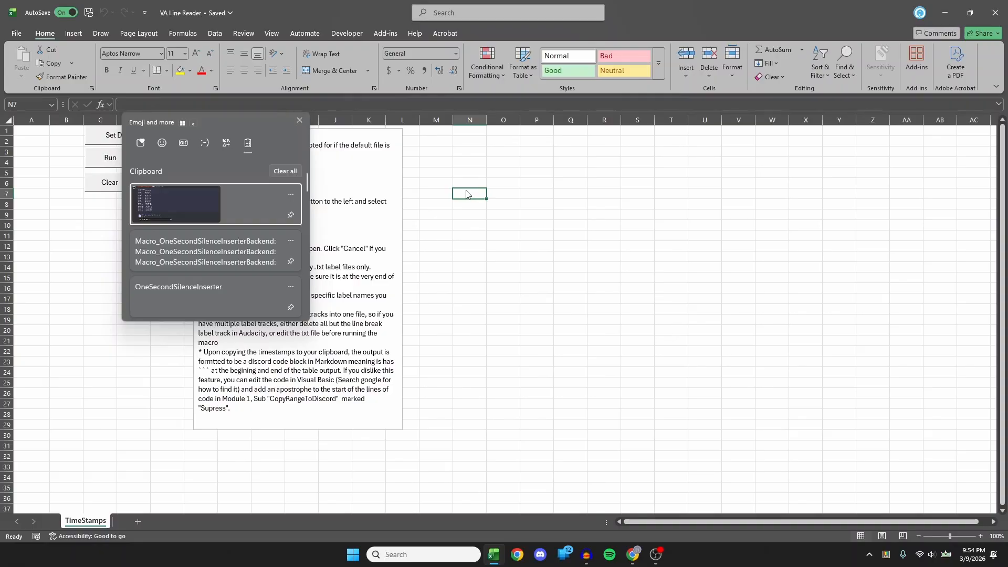
scroll(220, 241, "down", 5)
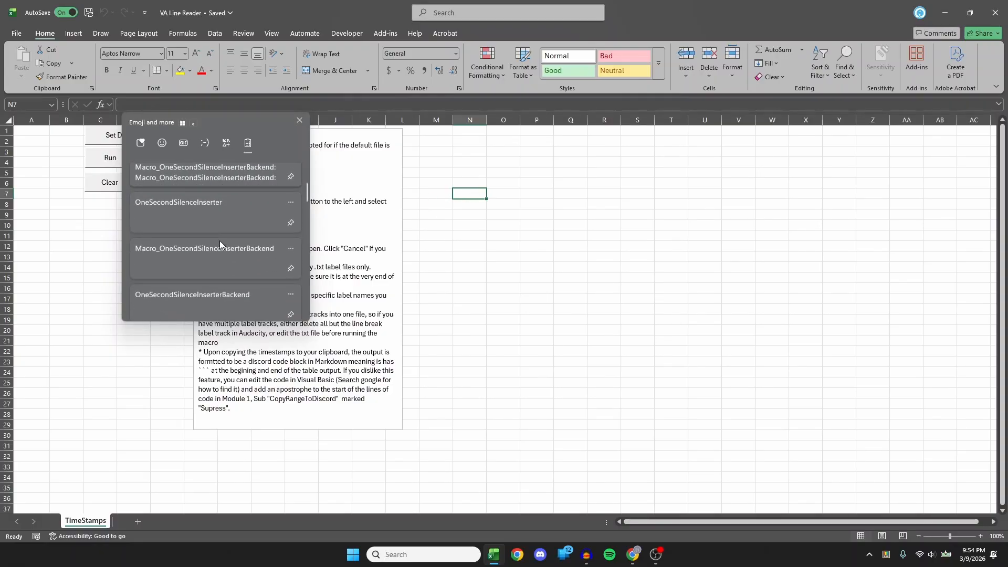
scroll(219, 241, "down", 5)
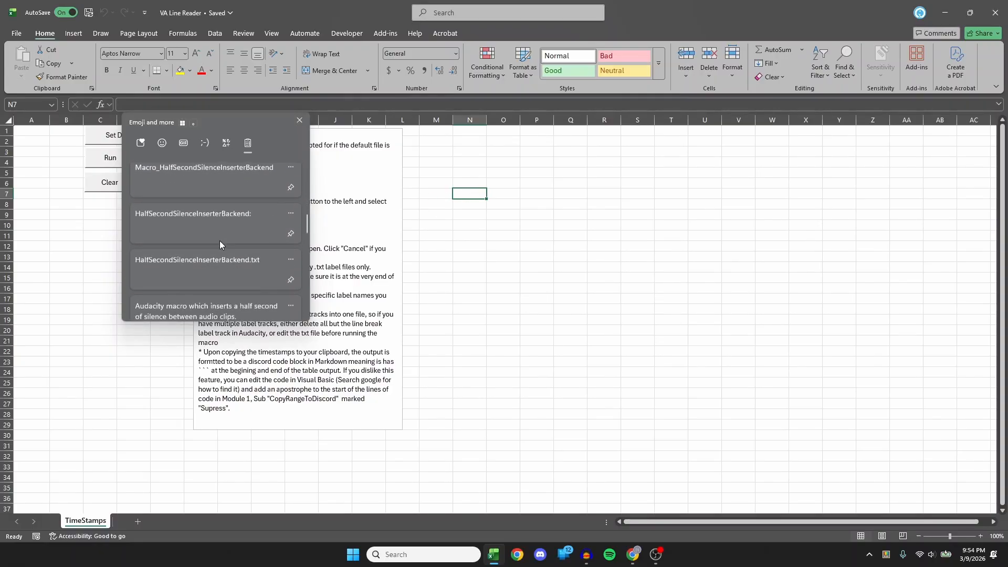
scroll(219, 243, "down", 3)
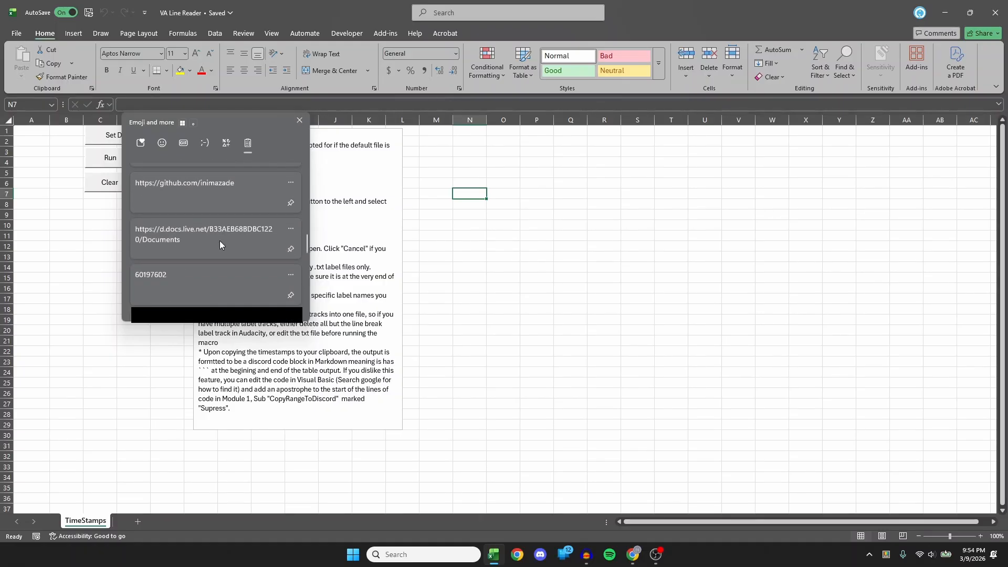
scroll(219, 244, "up", 8)
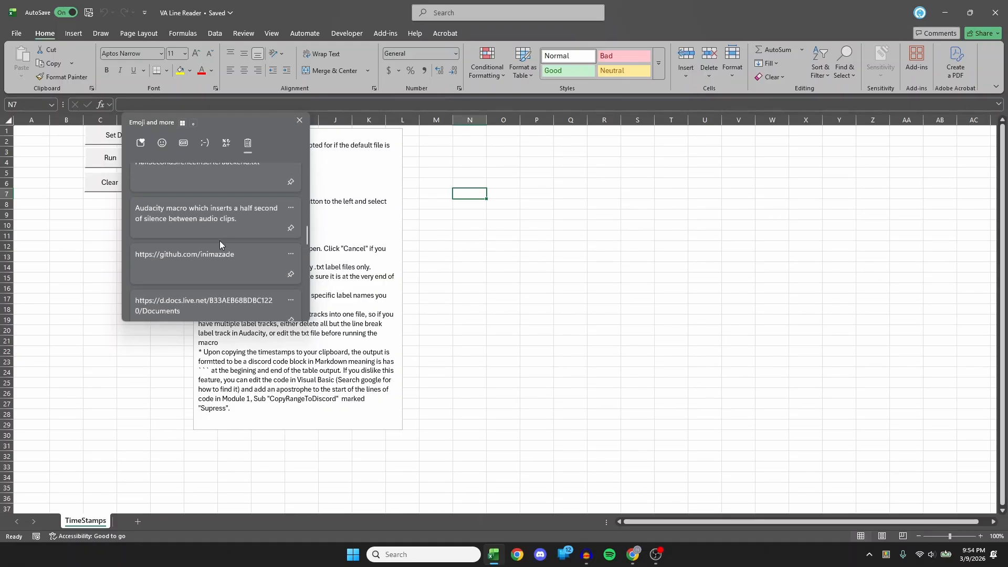
scroll(219, 242, "up", 10)
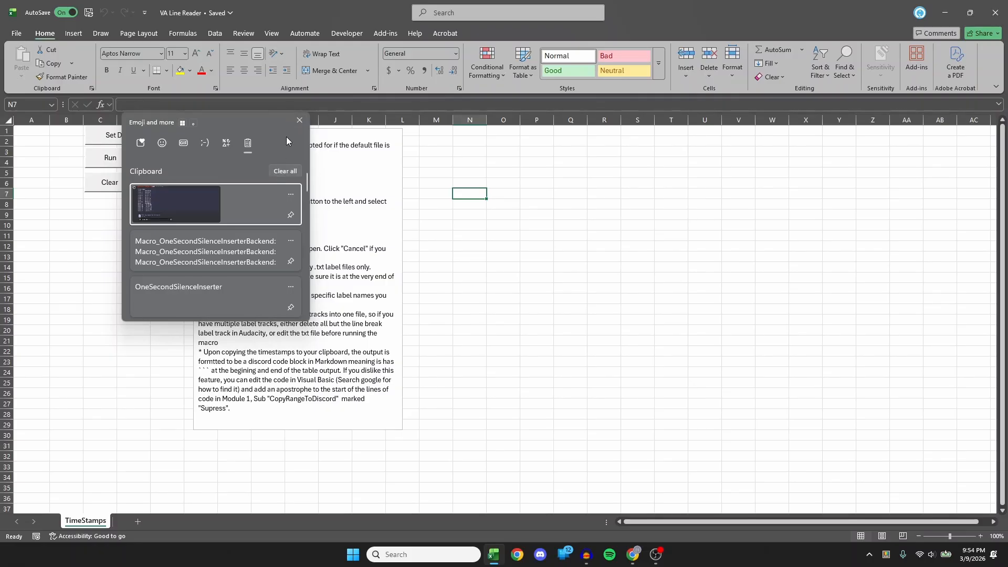
left_click(300, 122)
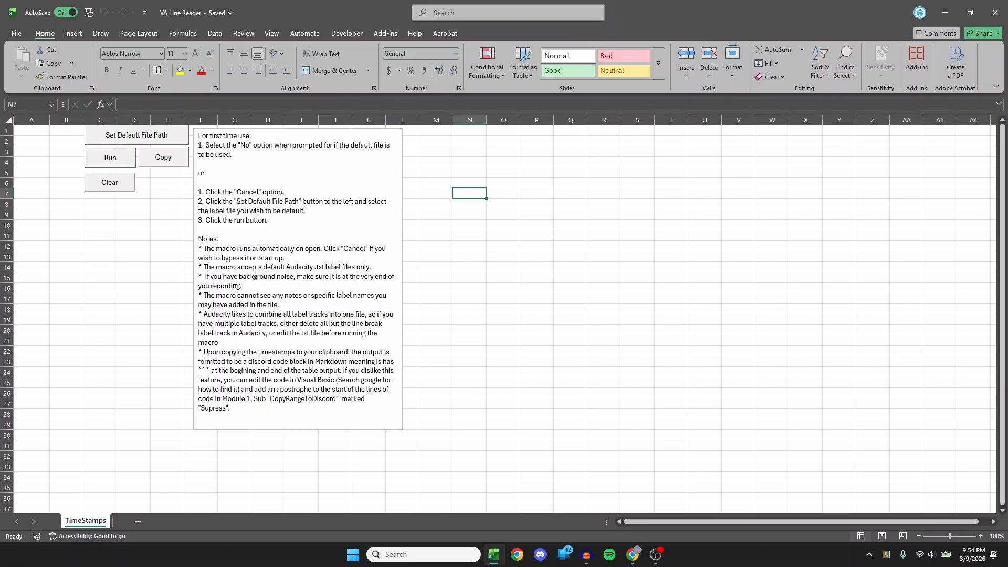
Run the label reader with clipboard writing enabled, using the regular file and no background noise
left_click(118, 163)
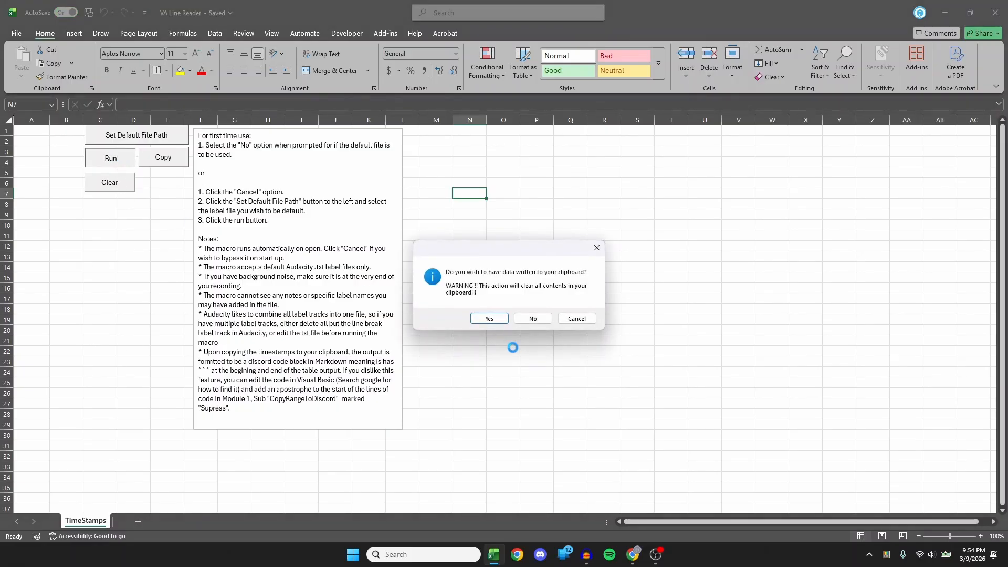
left_click(493, 321)
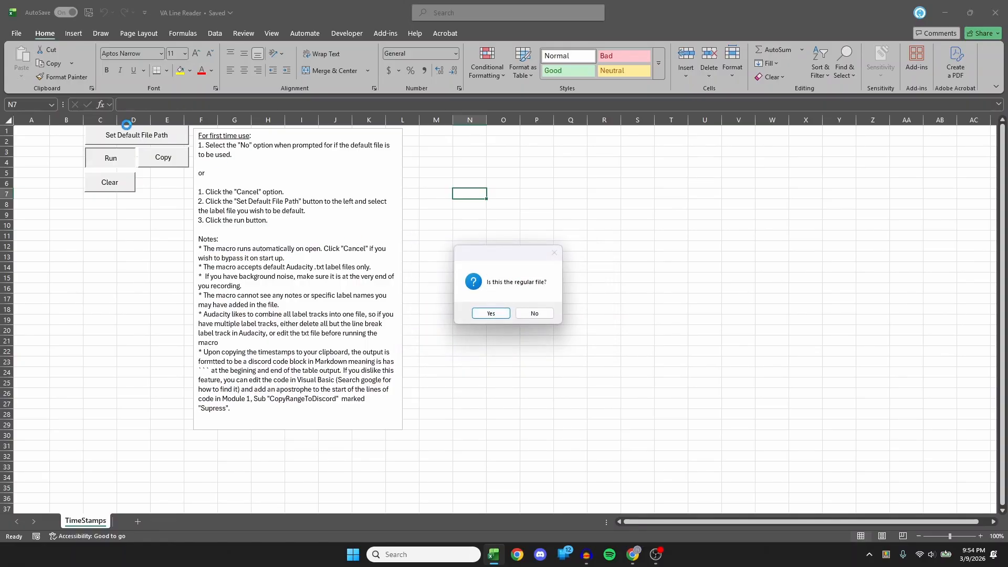
left_click(481, 318)
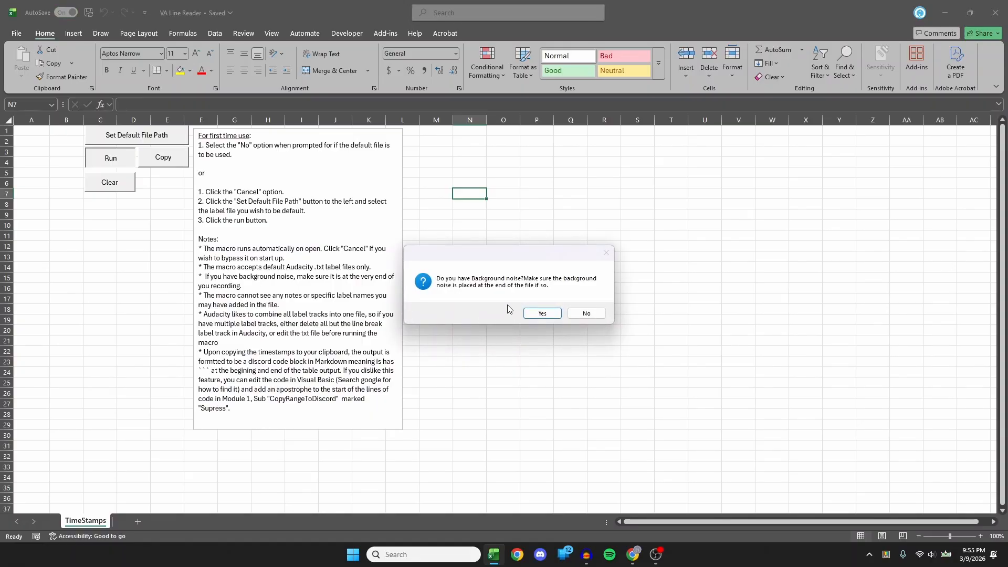
left_click(587, 313)
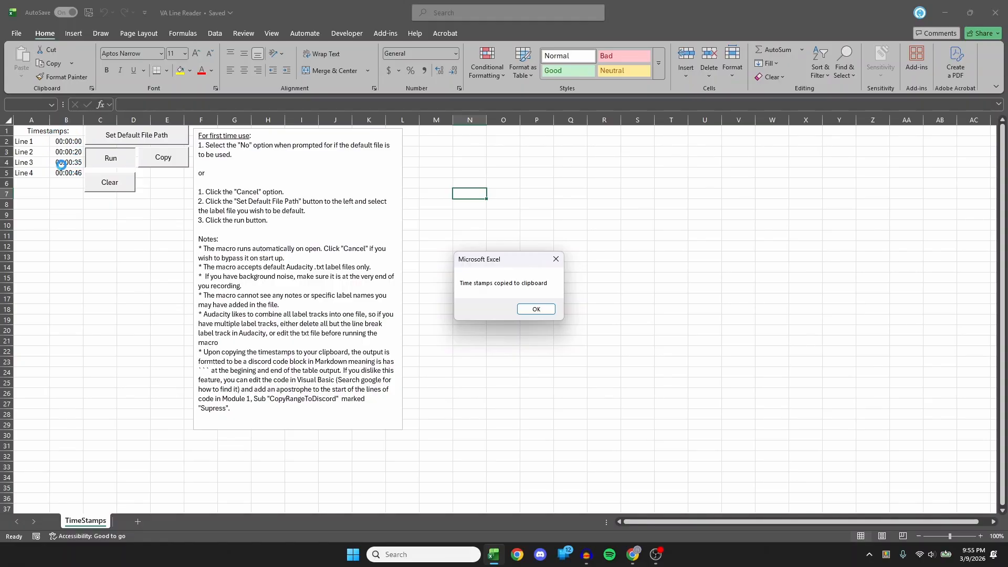
left_click(536, 309)
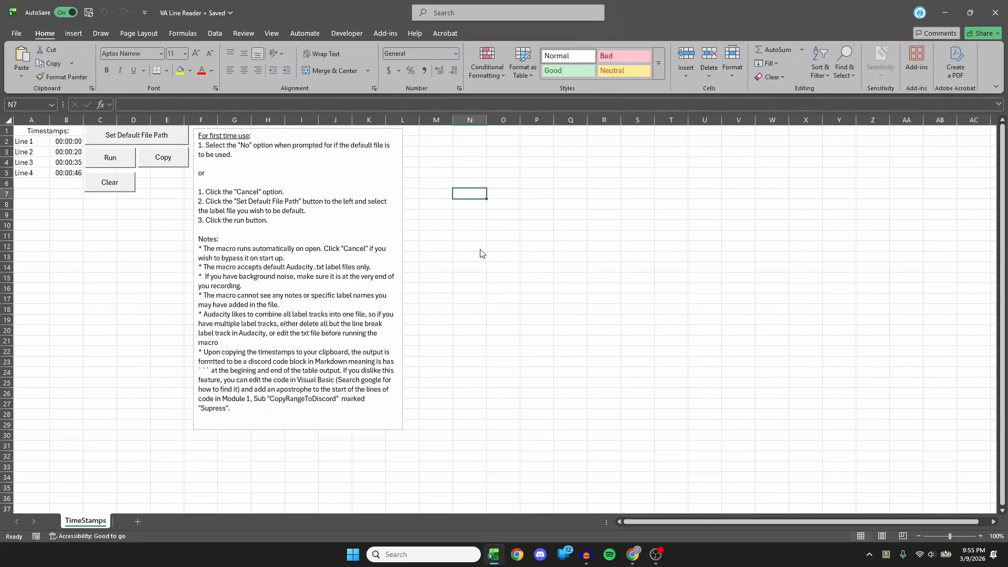
Check the Windows clipboard history for the copied line timestamps
key("super+v")
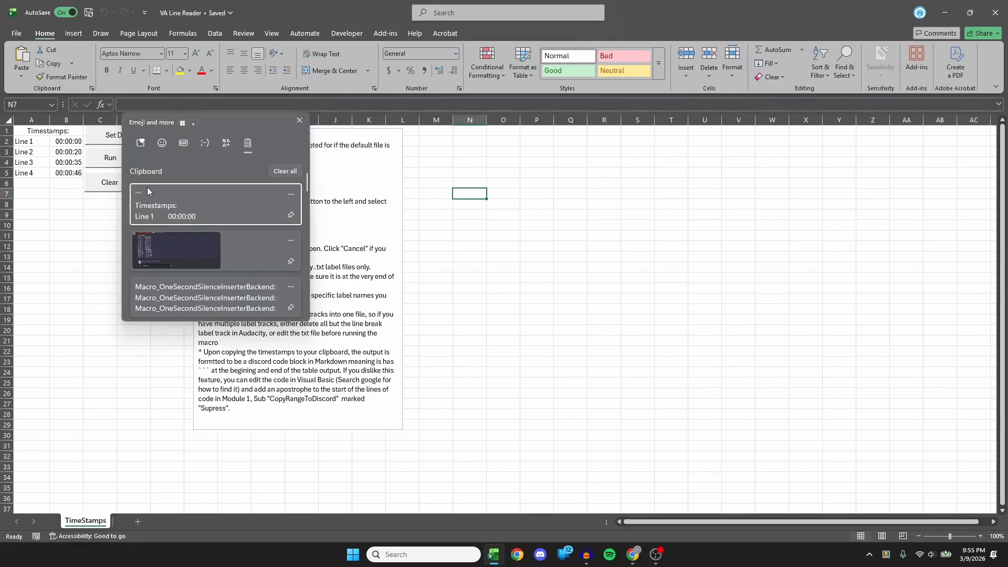
scroll(168, 203, "down", 1)
scroll(172, 195, "up", 1)
key("Escape")
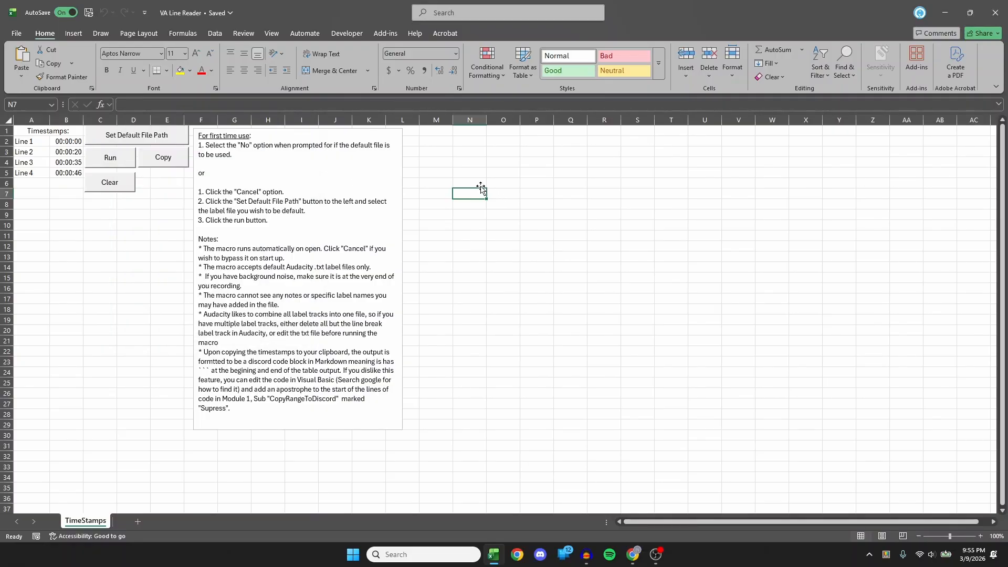
Switch to Discord in the browser, paste the copied timestamps into the welcome channel and send them
left_click(632, 555)
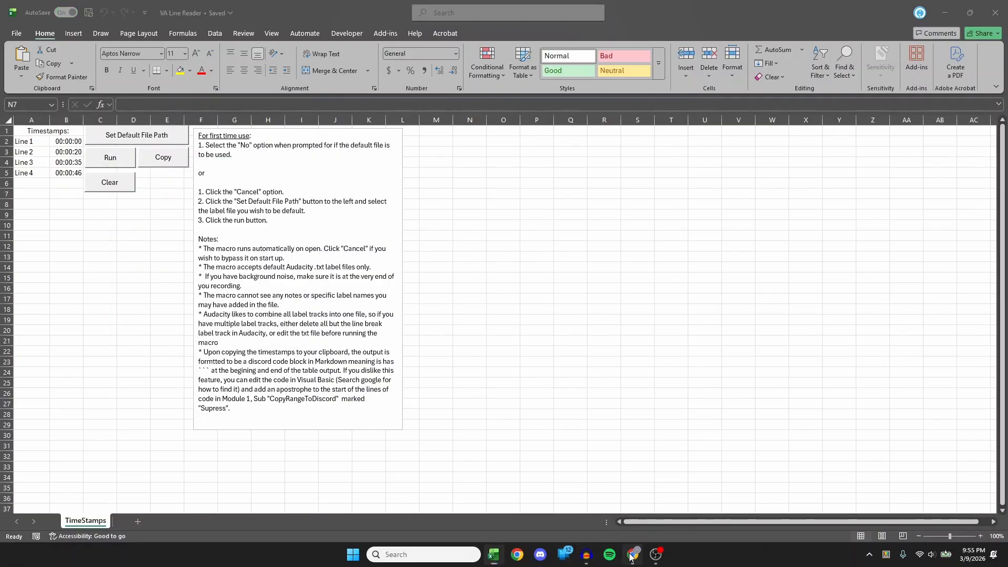
left_click(59, 9)
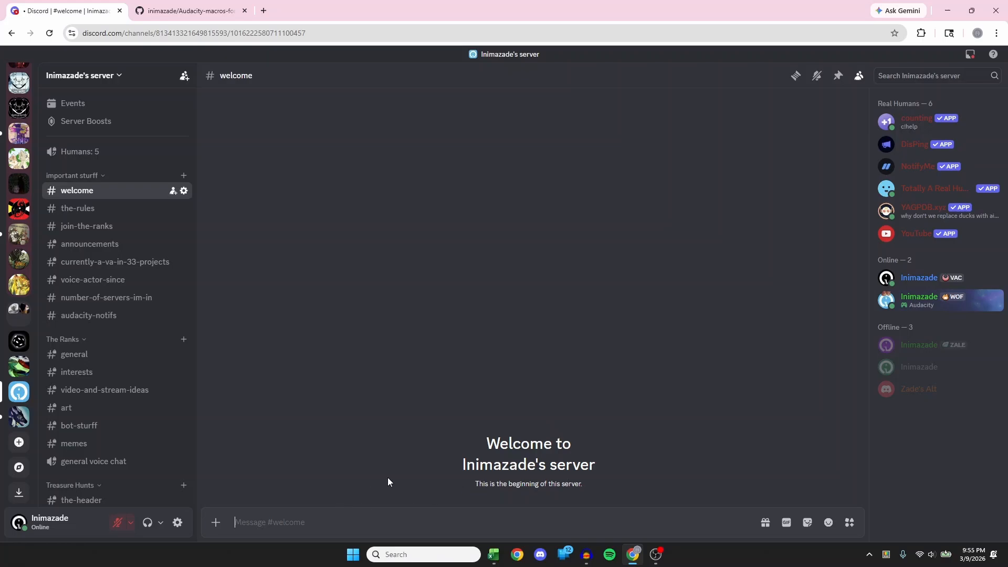
key("ctrl+v")
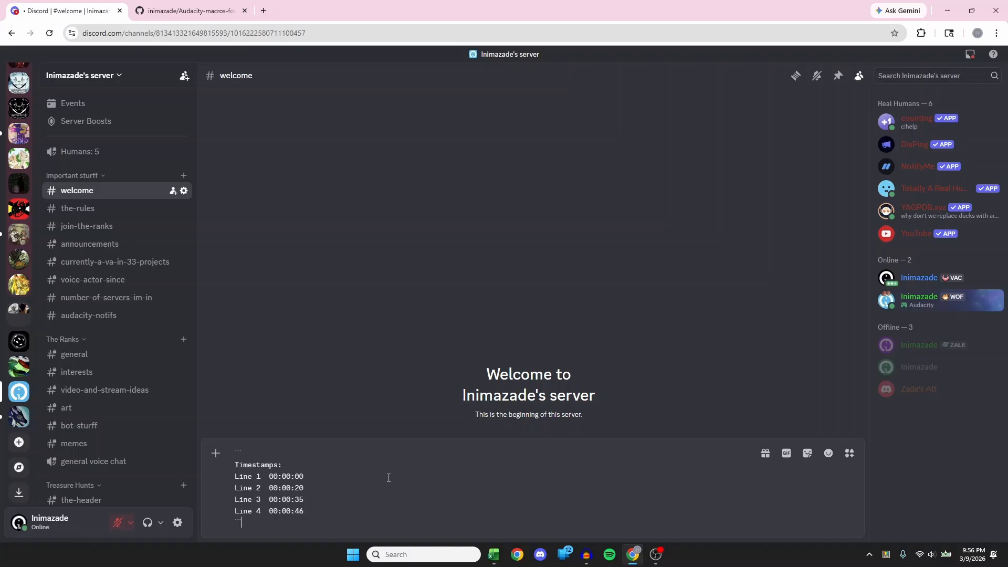
key("Return")
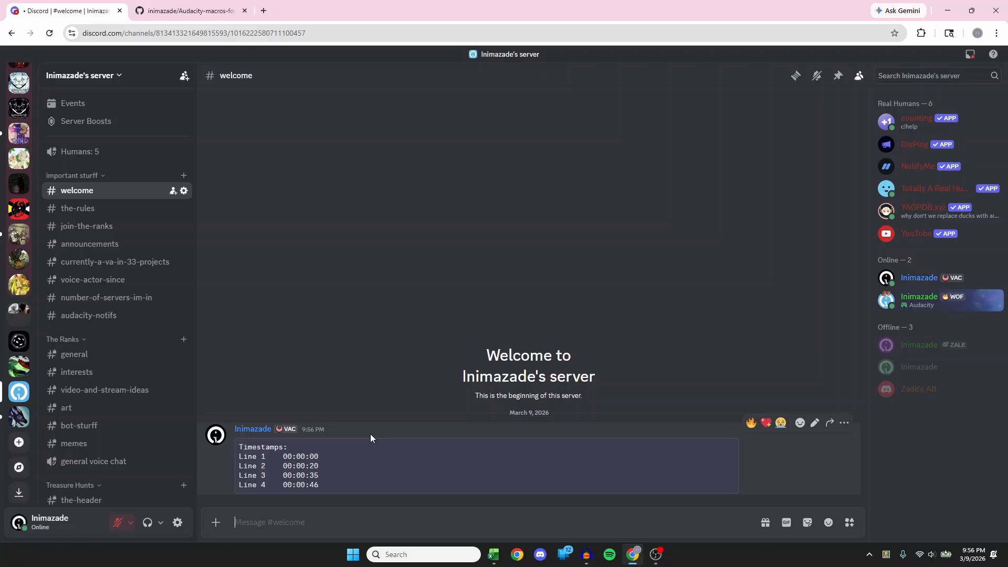
Back in Excel, clear the sheet and run the label reader on "Labels 2" without clipboard writing or background noise, and review the output
key("alt+Tab")
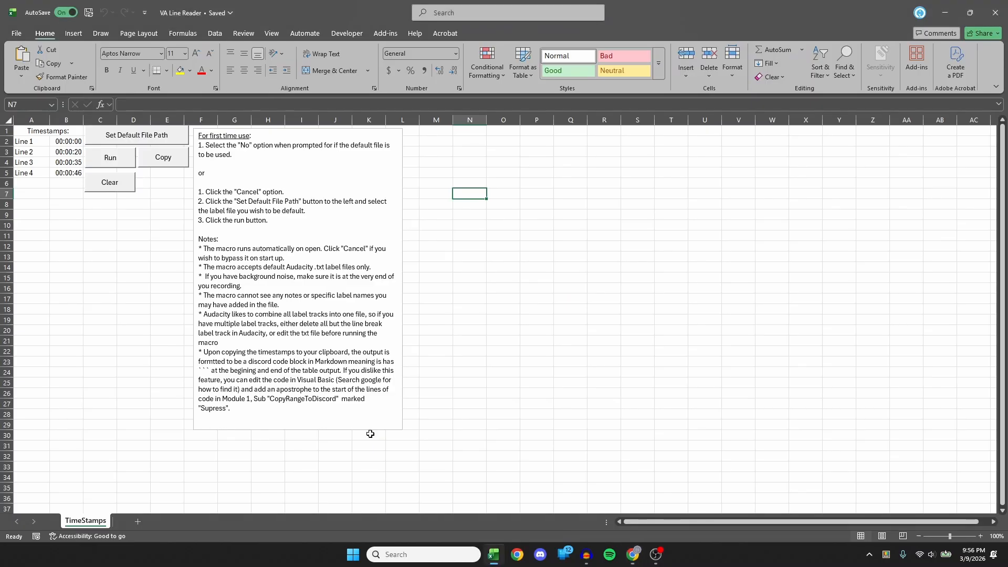
left_click(130, 186)
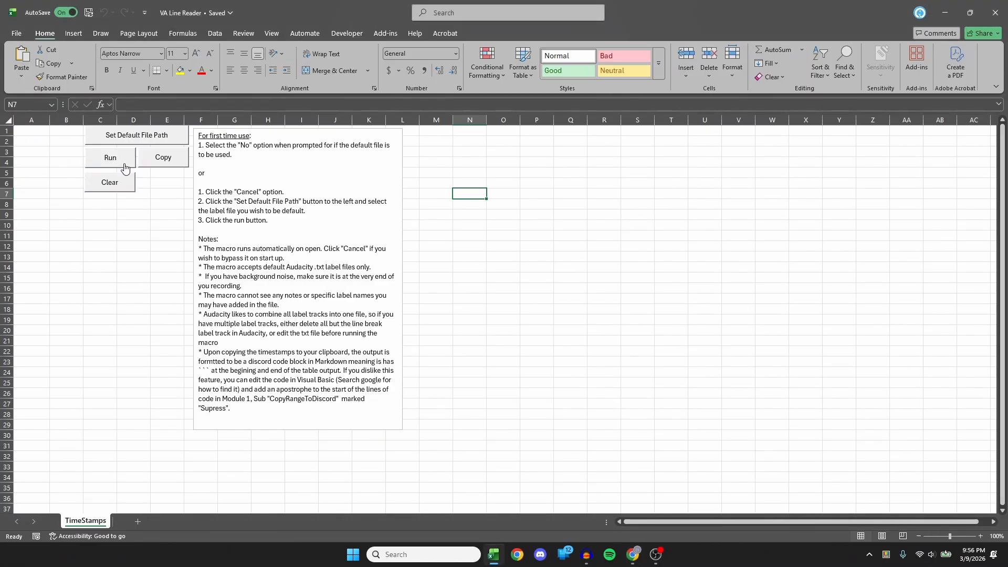
left_click(123, 167)
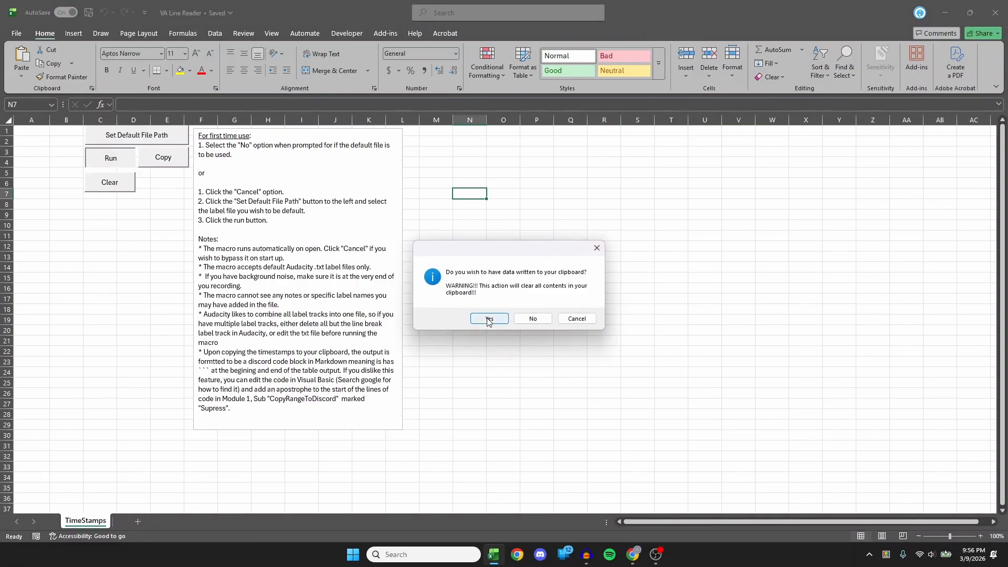
left_click(525, 319)
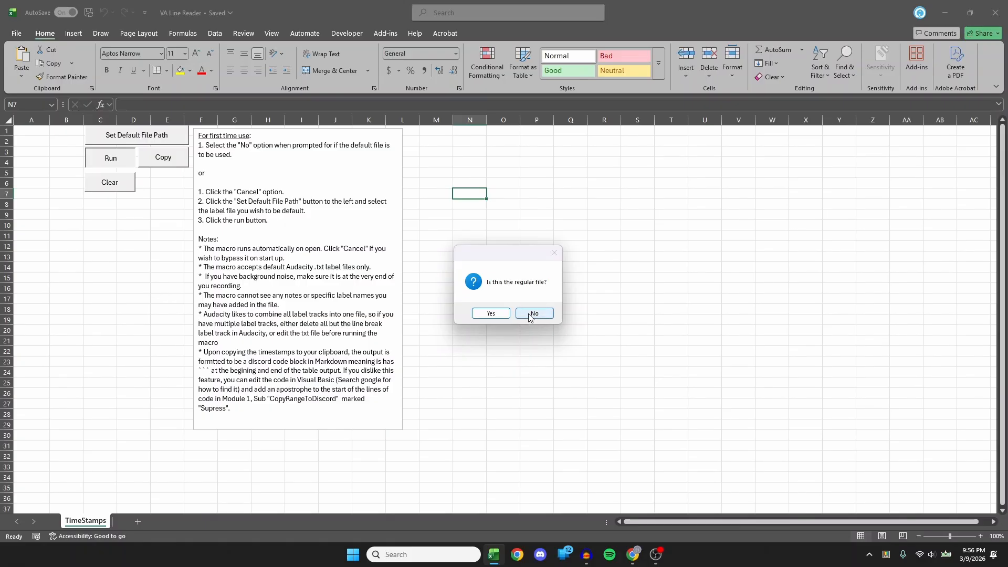
left_click(530, 316)
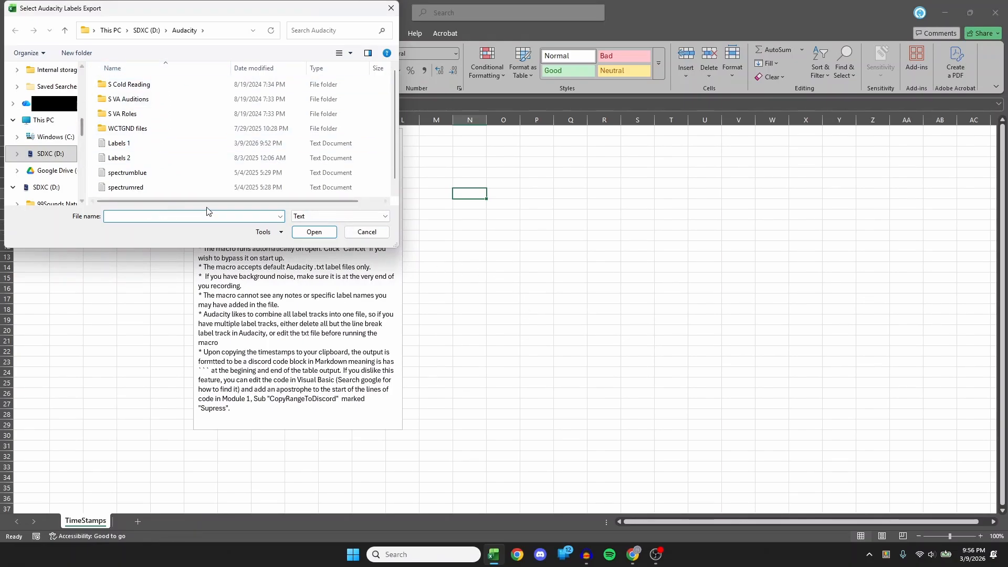
scroll(187, 119, "down", 1)
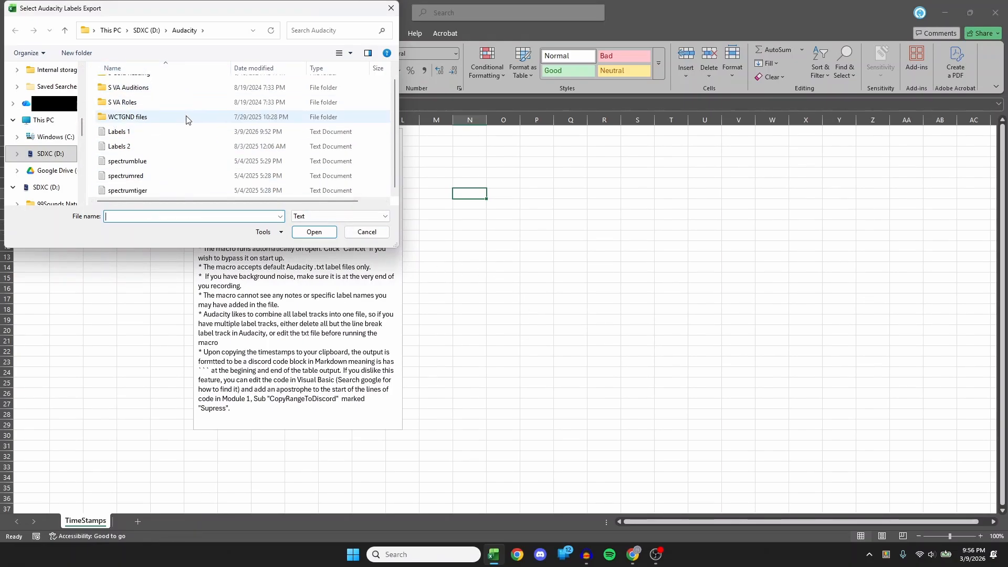
left_click(181, 148)
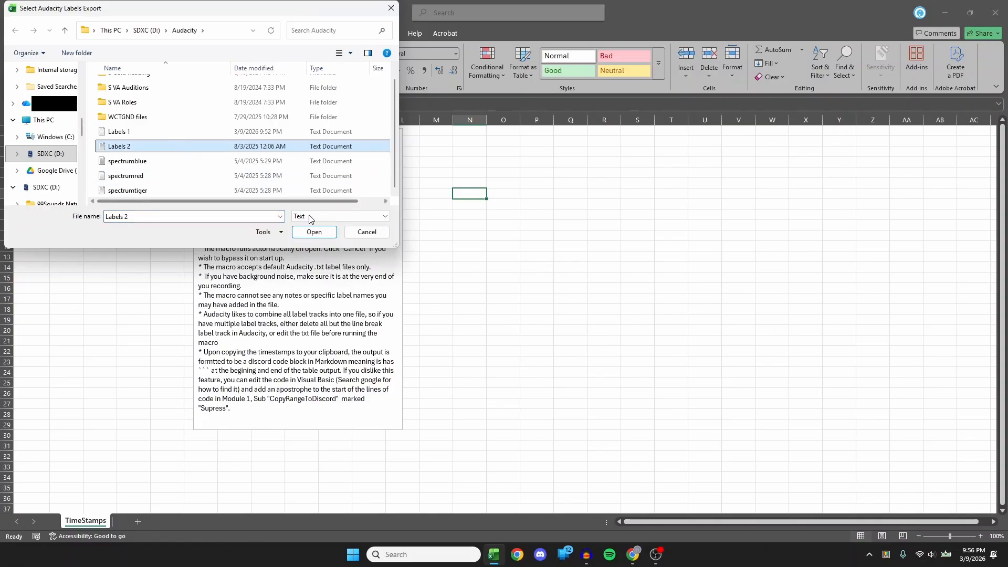
left_click(313, 232)
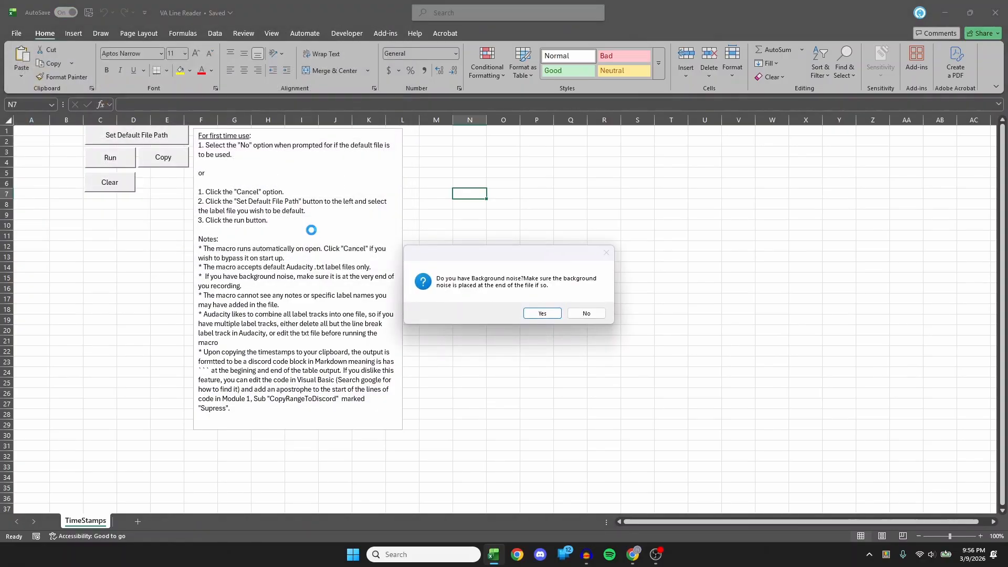
left_click(586, 316)
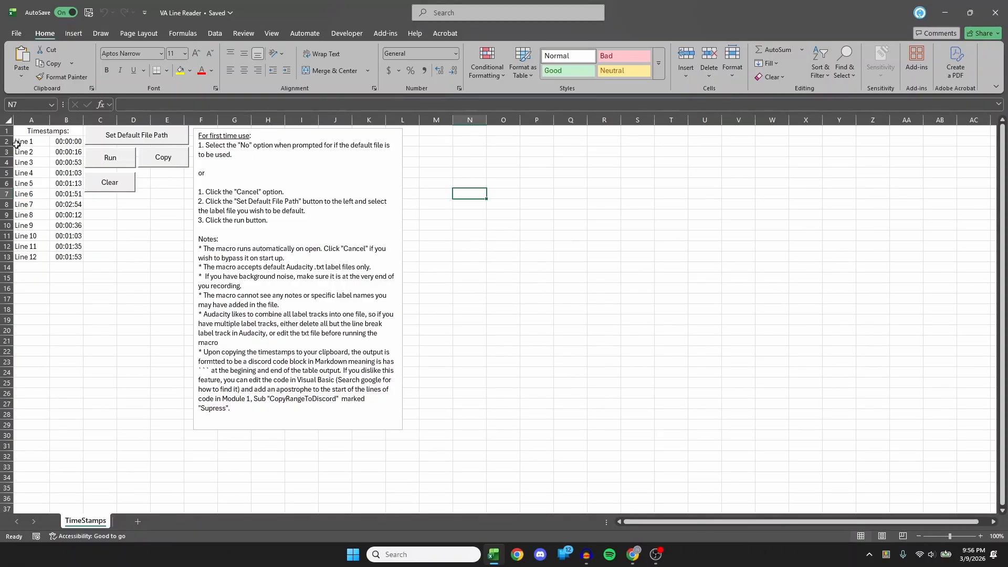
left_click_drag(46, 130, 53, 258)
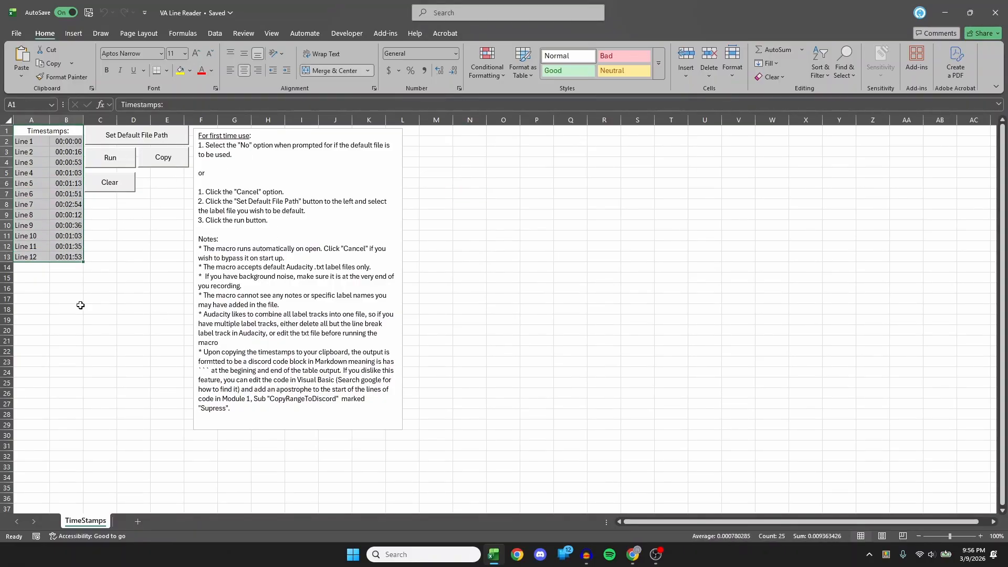
left_click(126, 361)
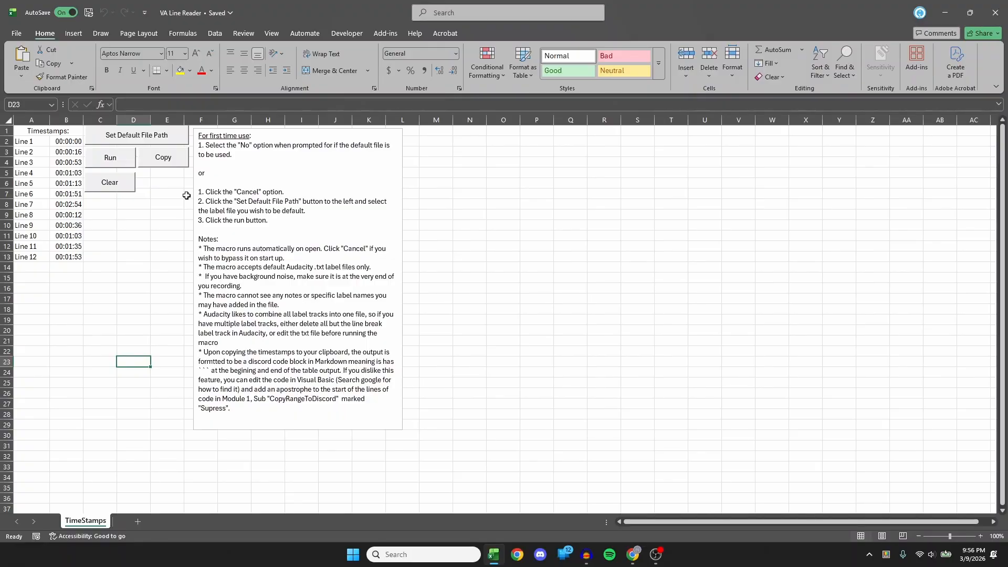
Clear the sheet and rerun the label reader on the regular file with background noise included and clipboard writing declined
left_click(119, 186)
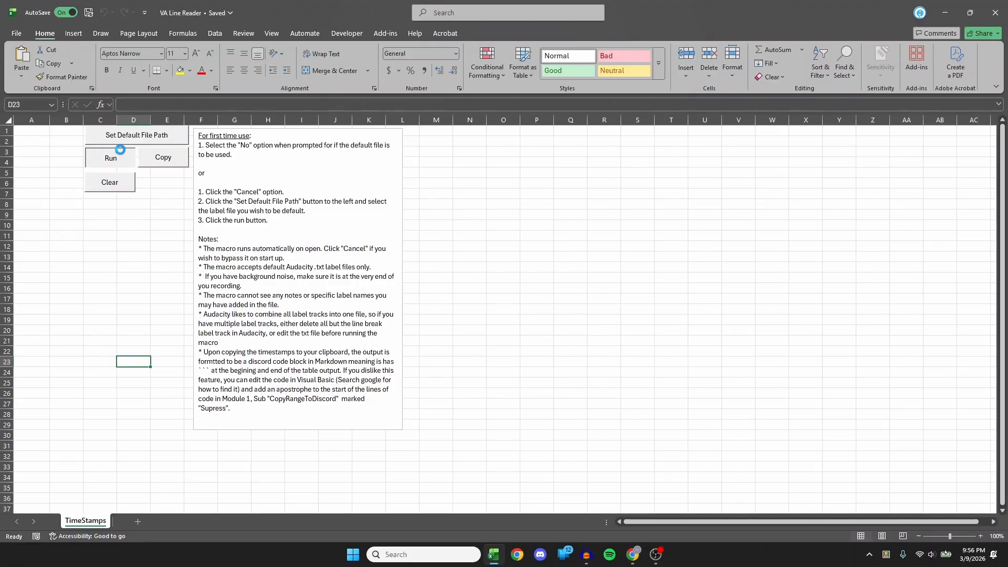
left_click(111, 158)
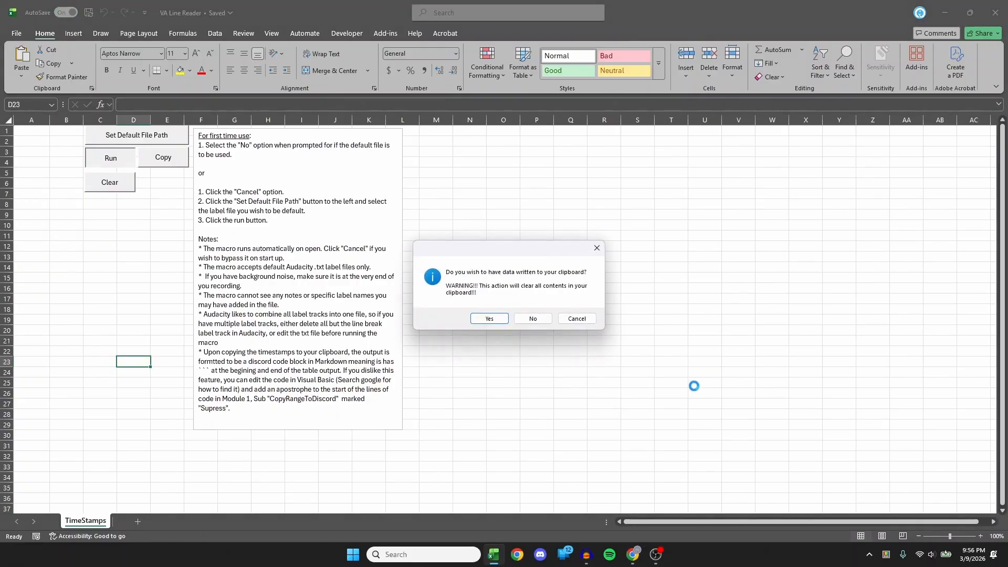
left_click(548, 322)
left_click(518, 315)
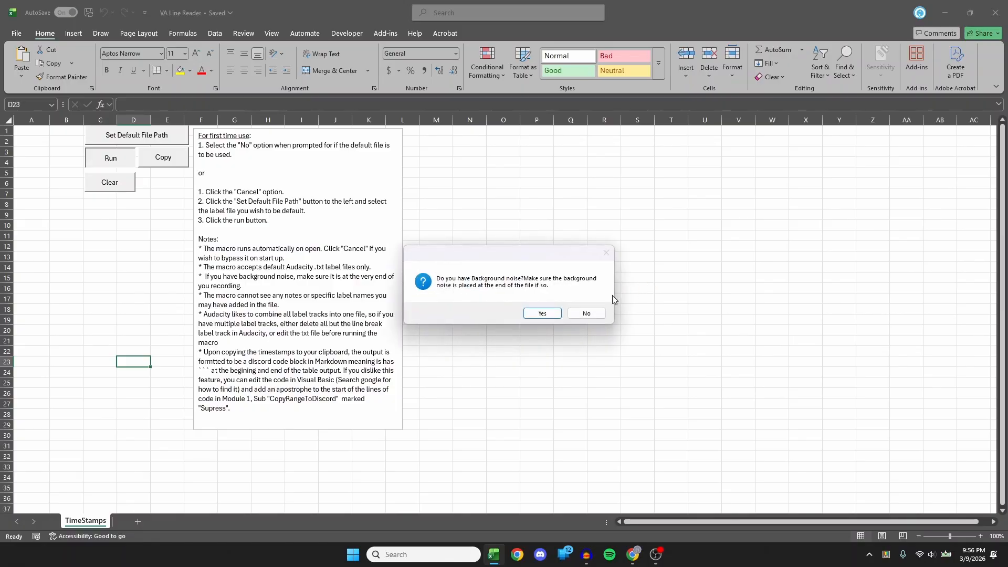
left_click(540, 314)
left_click(37, 174)
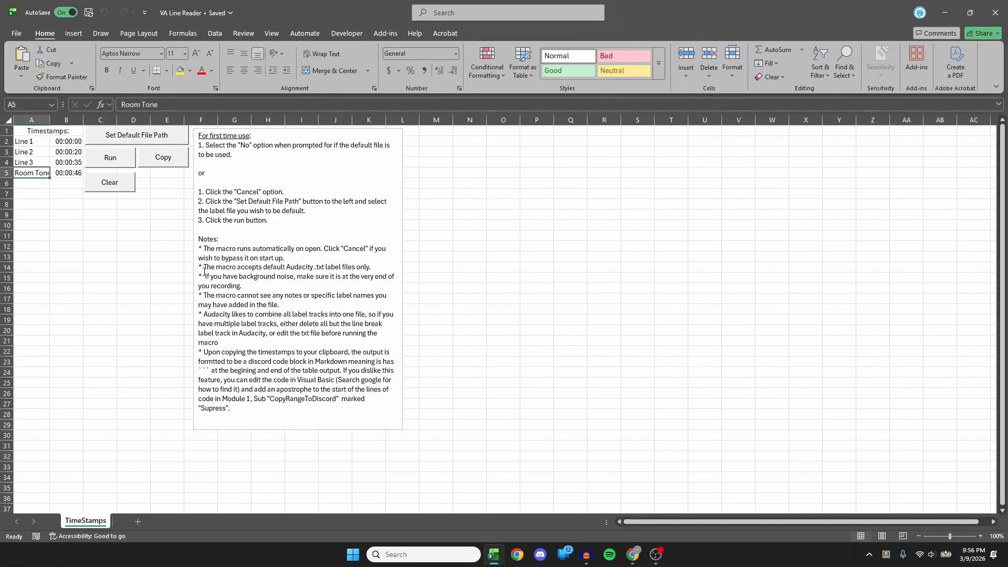
Copy the listed timestamps with the workbook's own copy macro and check them in the Windows clipboard history
left_click(177, 160)
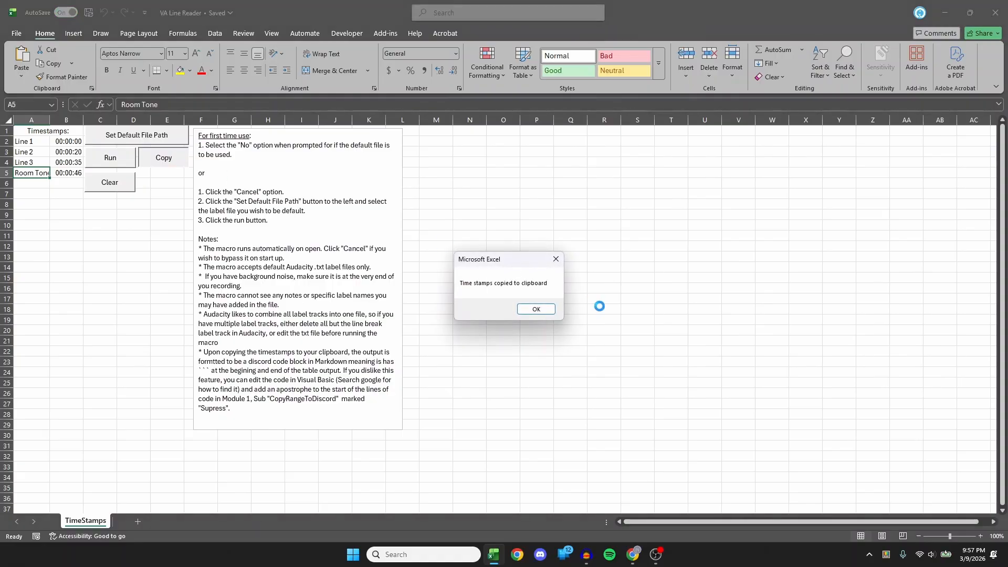
left_click(543, 313)
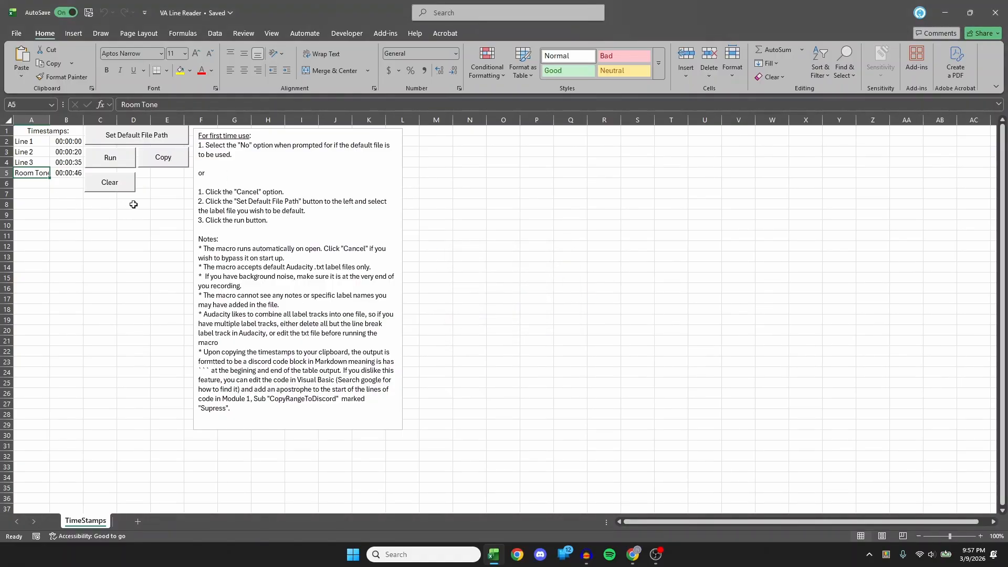
left_click(737, 288)
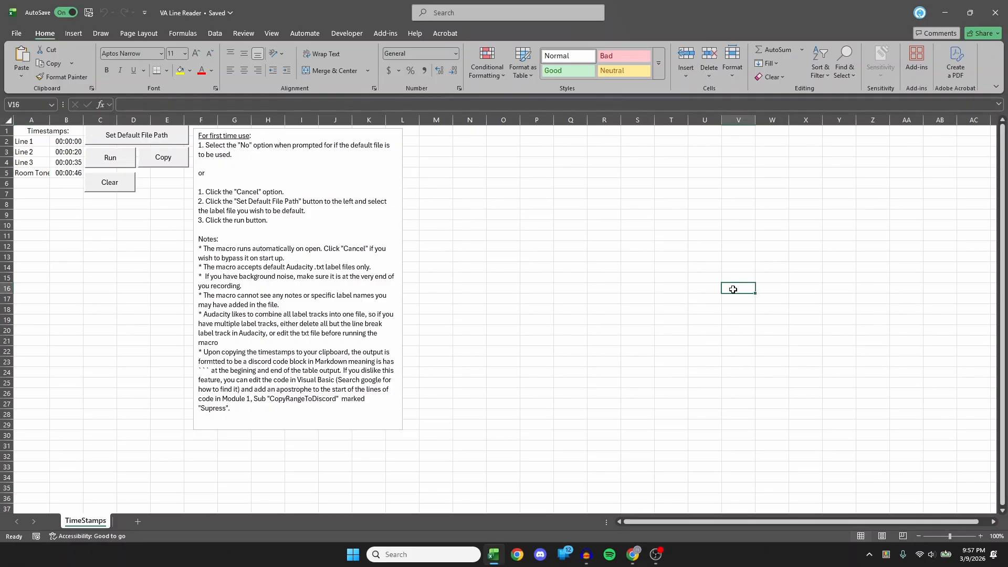
key("super+v")
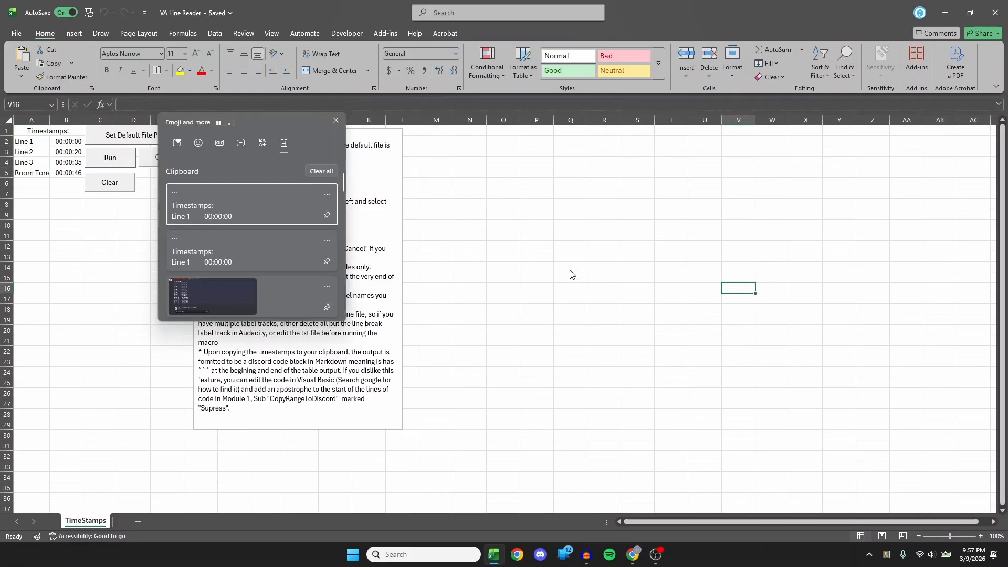
left_click(336, 119)
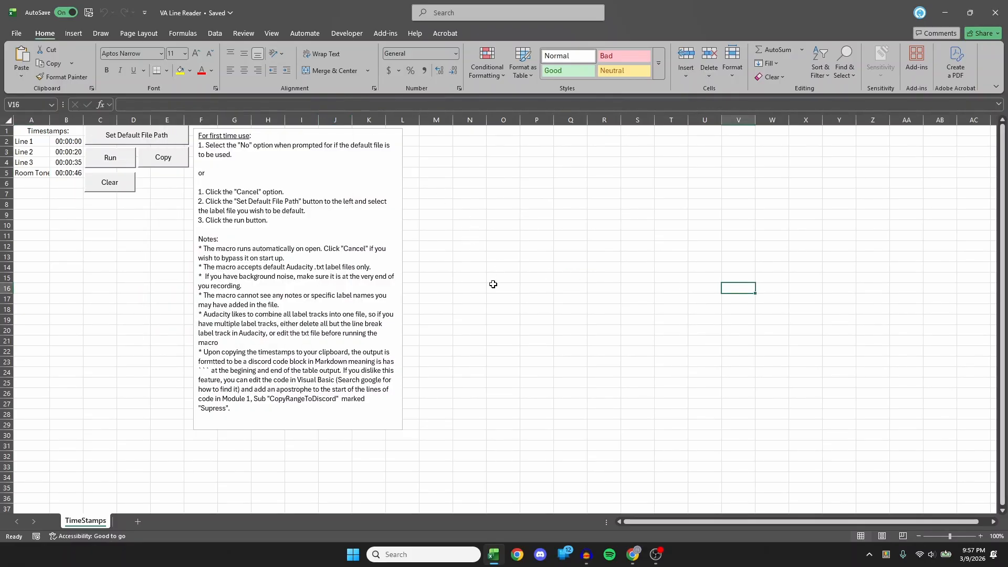
Clear the timestamps from the sheet
left_click(126, 189)
left_click(162, 251)
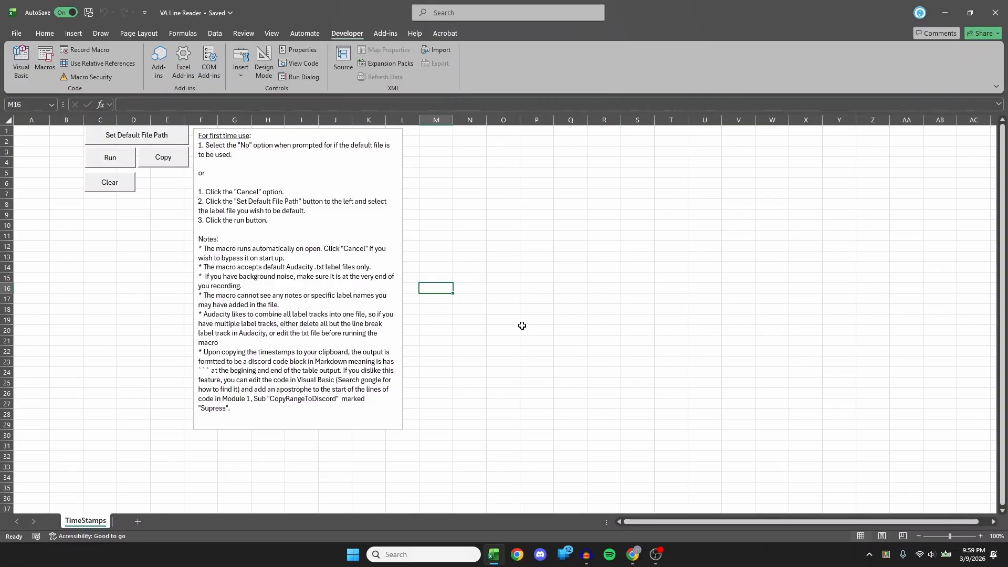
Review the note on Discord code-block formatting and its backticks, and look at the copied timestamps in the clipboard history
left_click(44, 33)
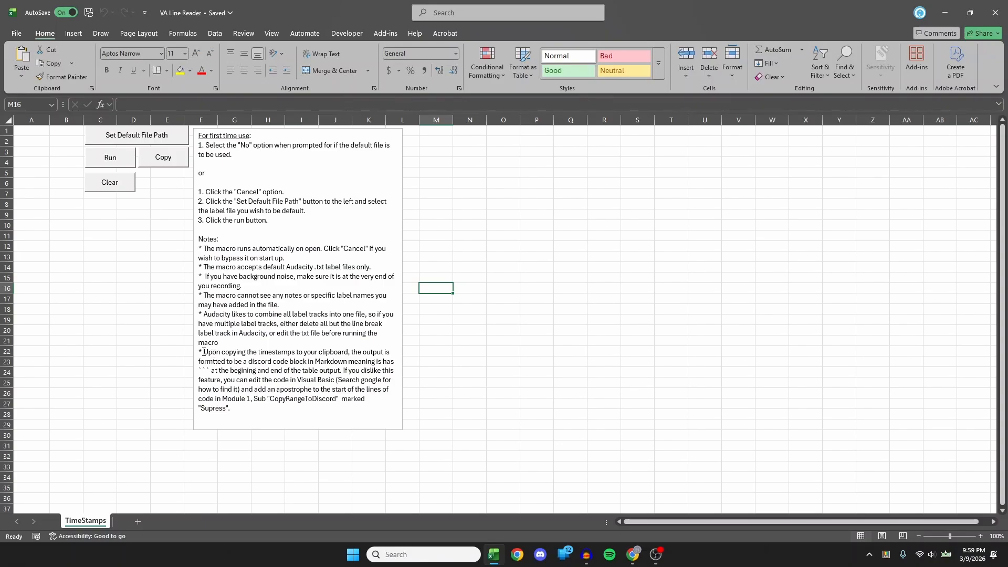
left_click_drag(204, 352, 314, 466)
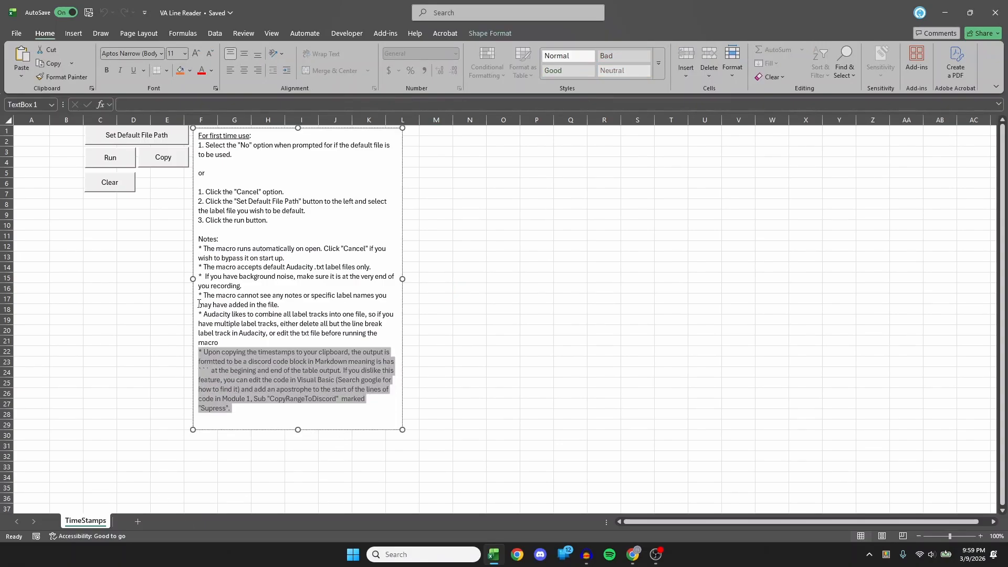
double_click(208, 369)
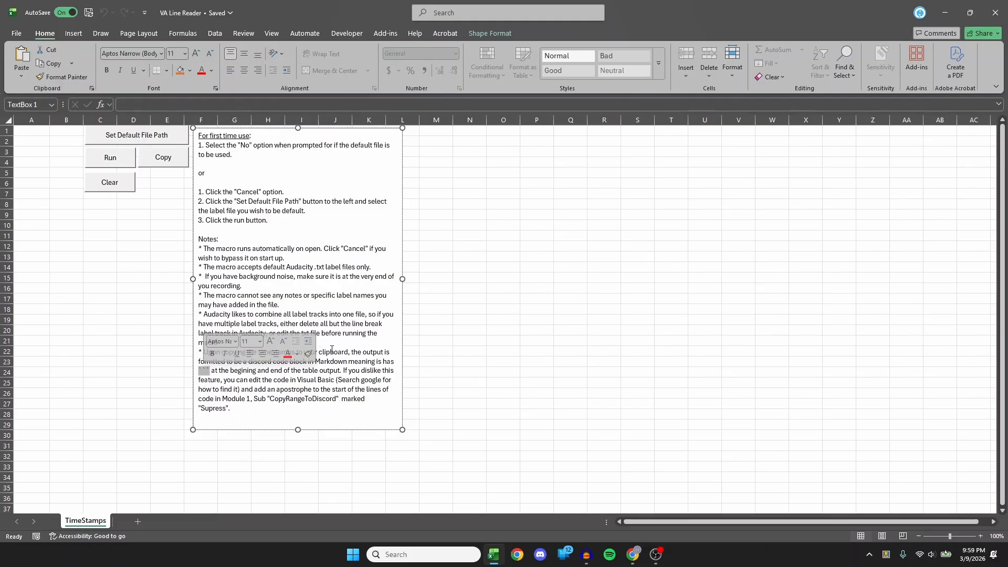
left_click(462, 245)
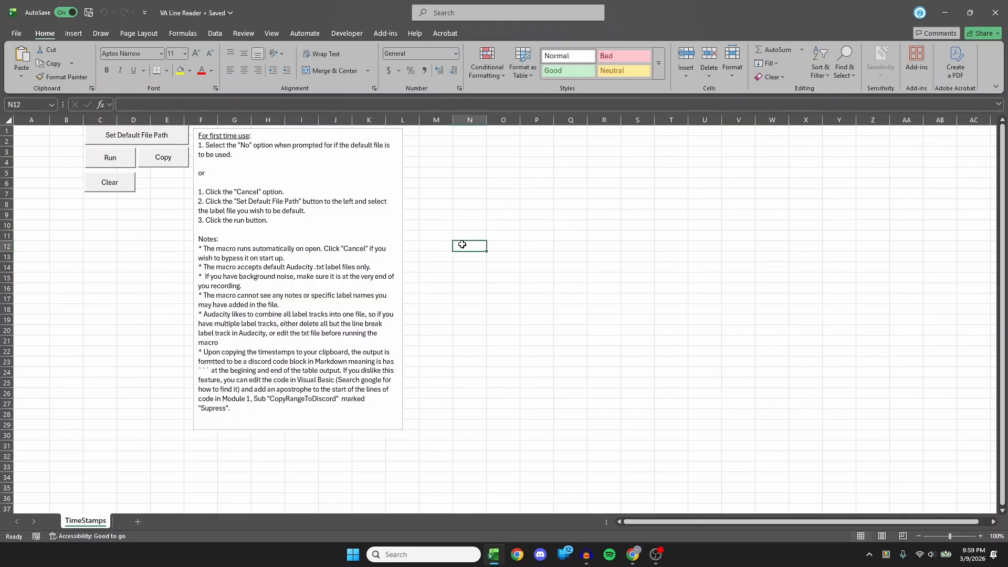
key("super+v")
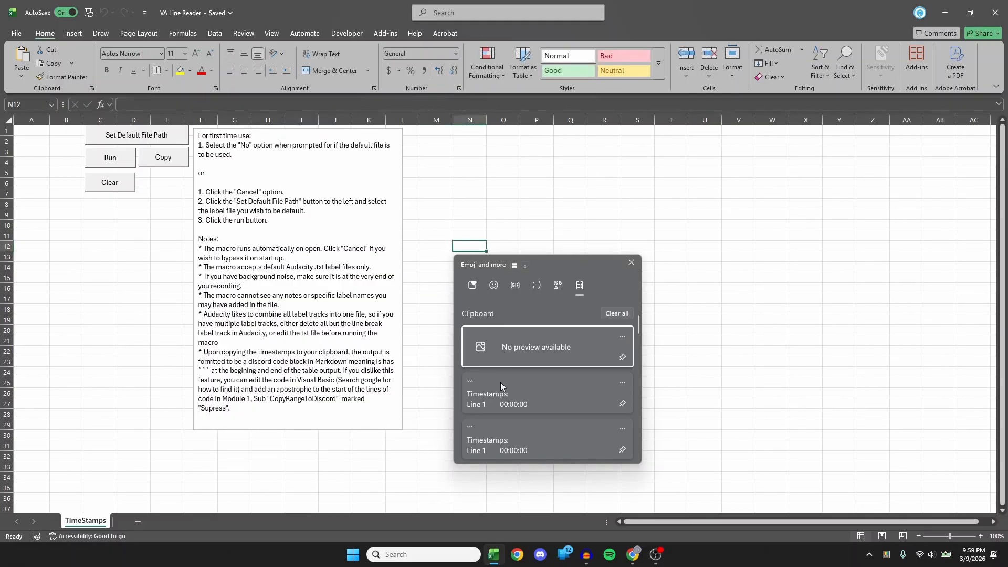
left_click(442, 356)
Switch to Discord and insert the latest timestamps with the Room Tone line from the clipboard history into the welcome channel's message
key("alt+F11")
key("alt+Tab")
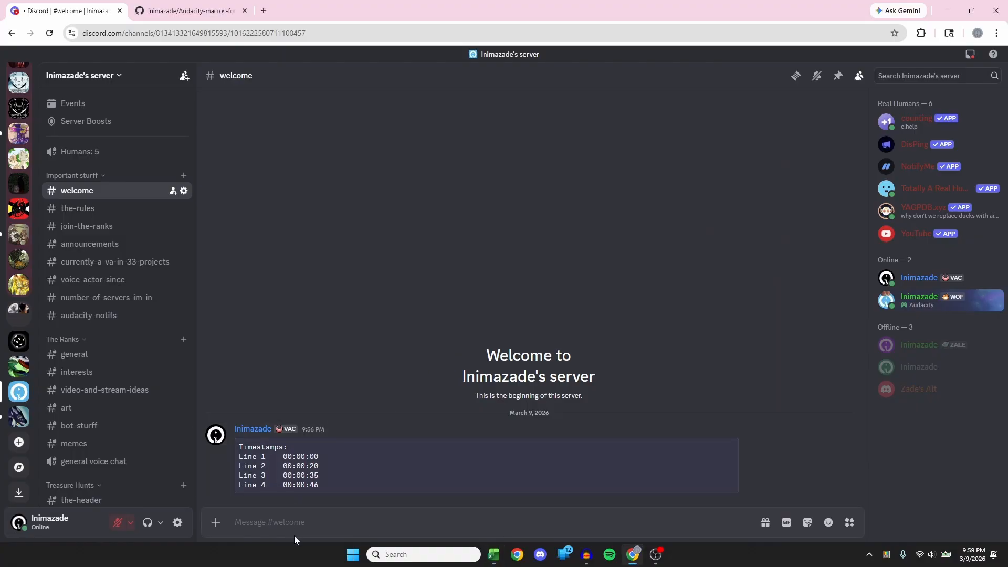
key("super+v")
left_click(296, 446)
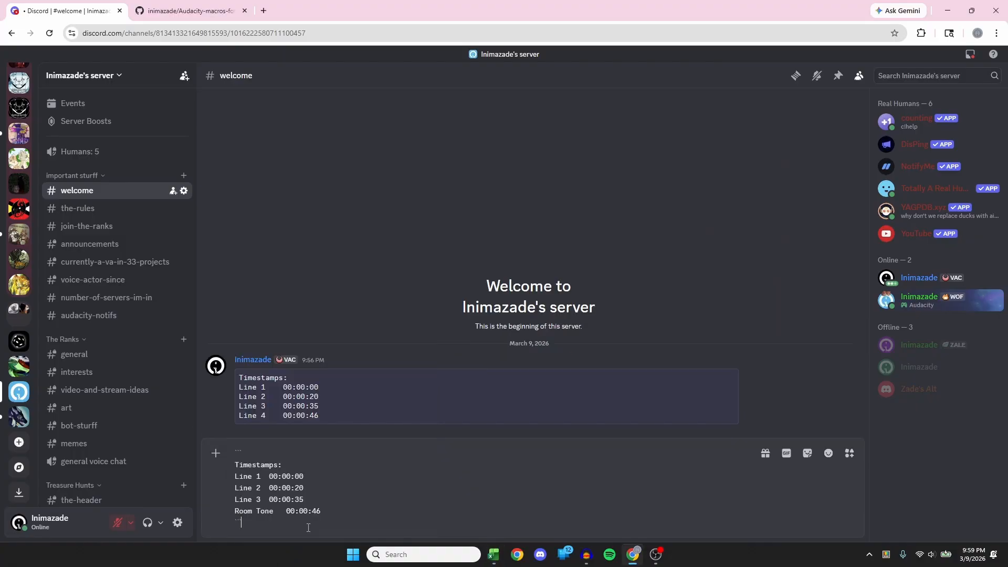
Remove the code-block backticks from the beginning and end of the unsent timestamps message
left_click(268, 453)
left_click_drag(236, 466, 220, 438)
key("BackSpace")
left_click(263, 525)
key("BackSpace")
key("BackSpace")
key("BackSpace")
key("BackSpace")
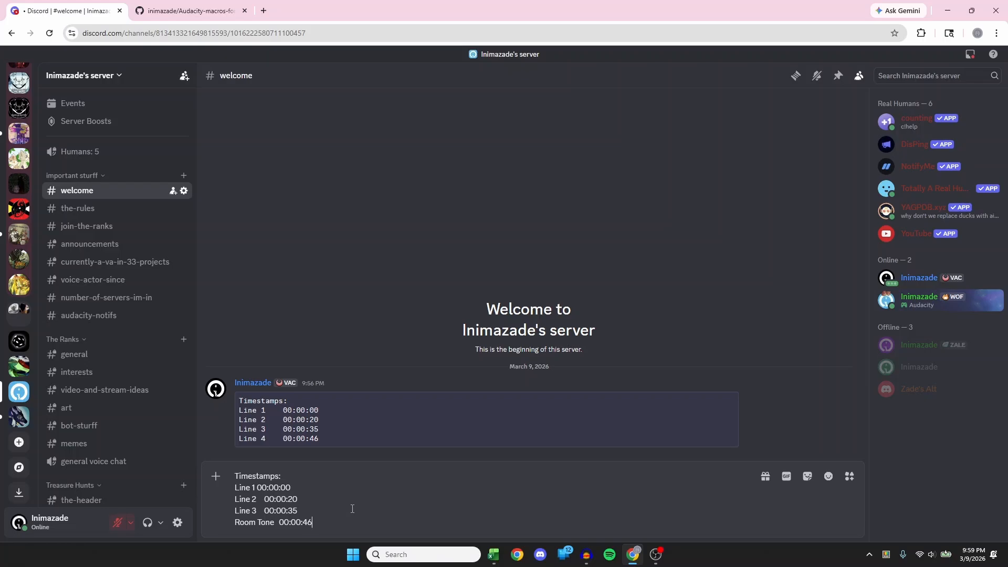
Switch to Excel and open the ribbon customization options that list the Developer tab
key("alt+Tab")
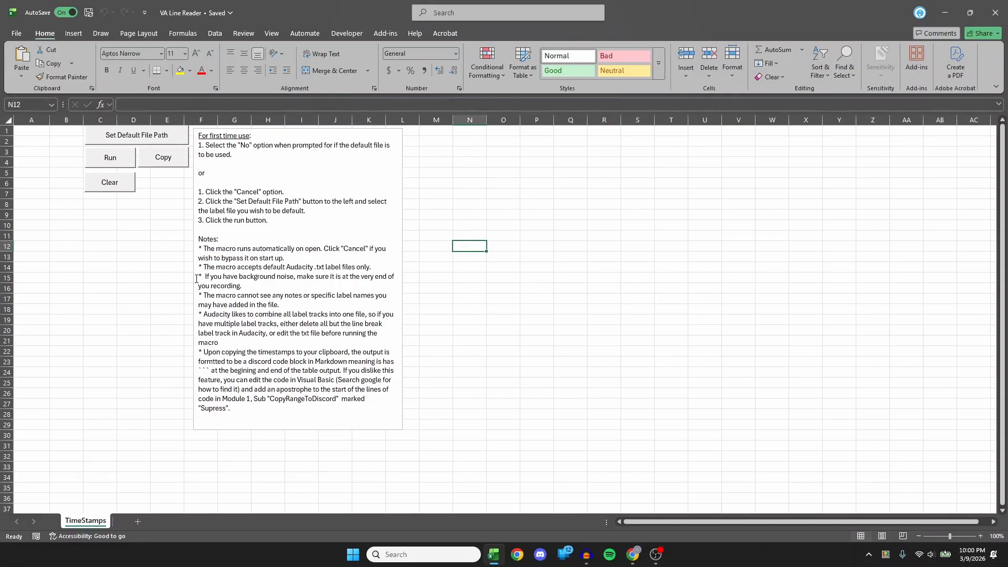
left_click(345, 33)
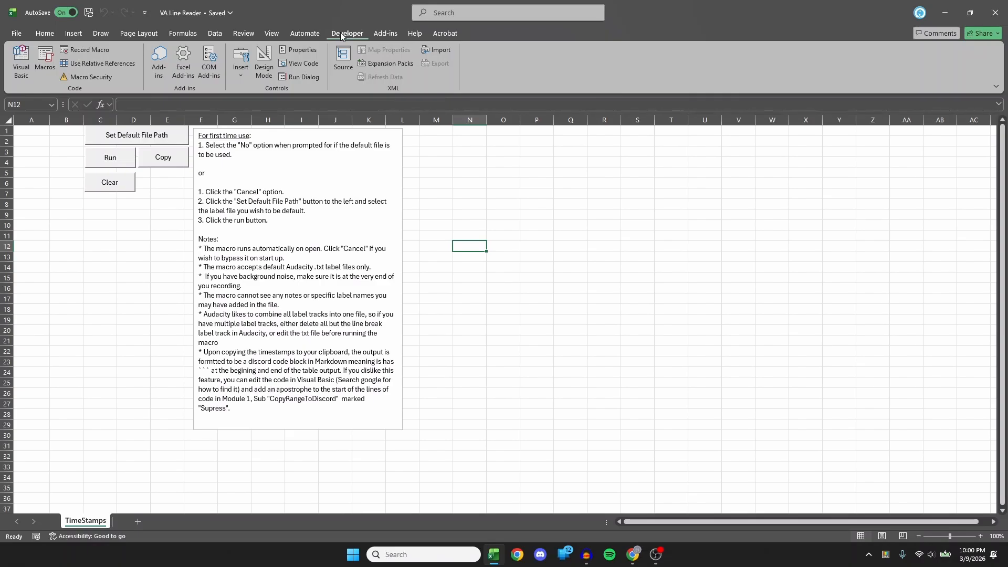
left_click(16, 33)
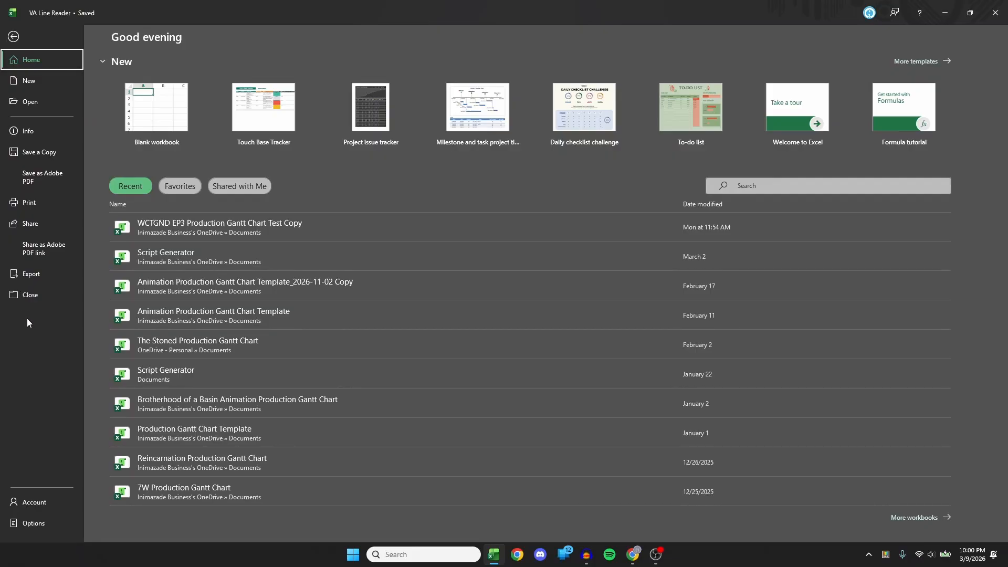
left_click(48, 524)
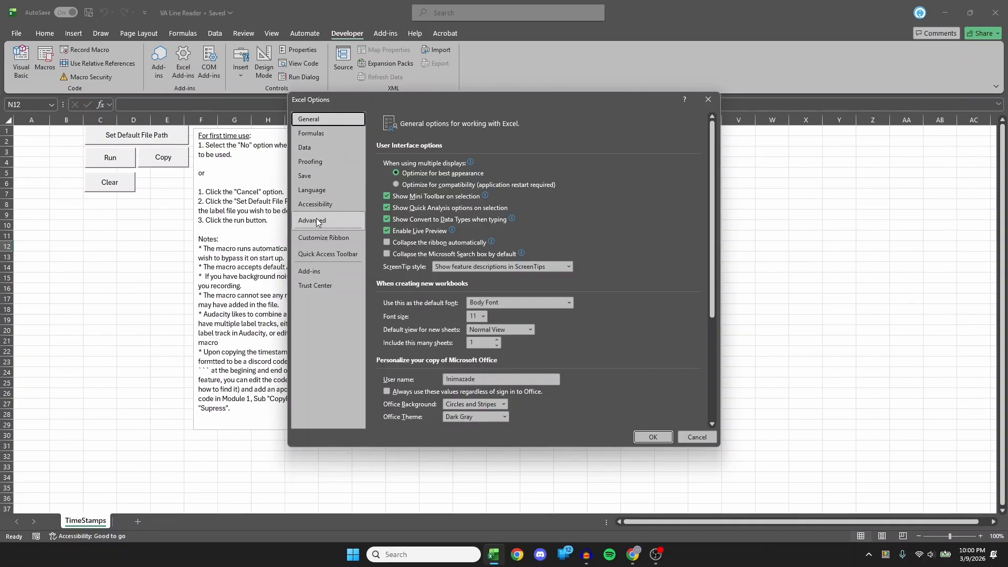
left_click(322, 242)
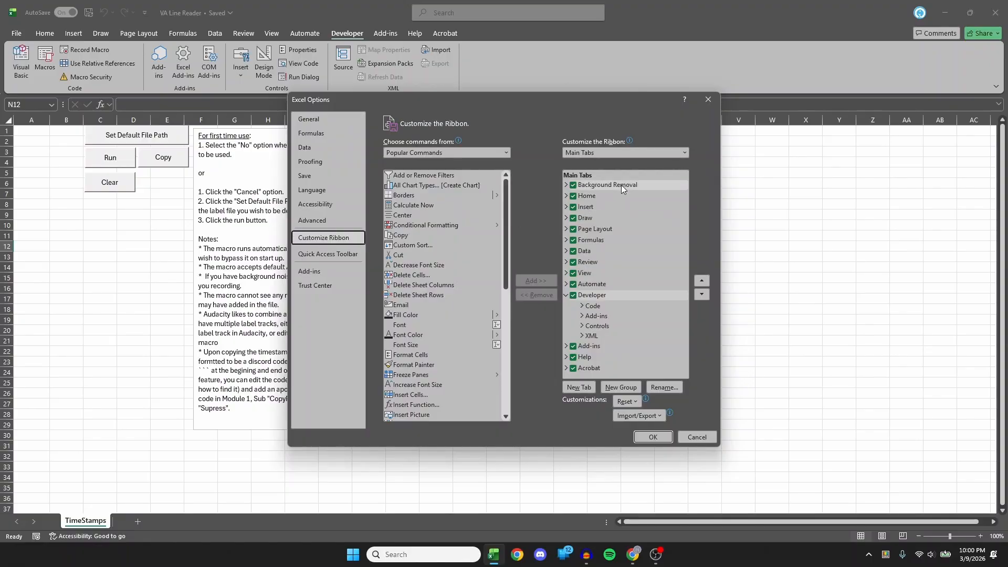
Disable and re-enable the Developer tab in the ribbon customization, and discard the options changes
left_click(573, 295)
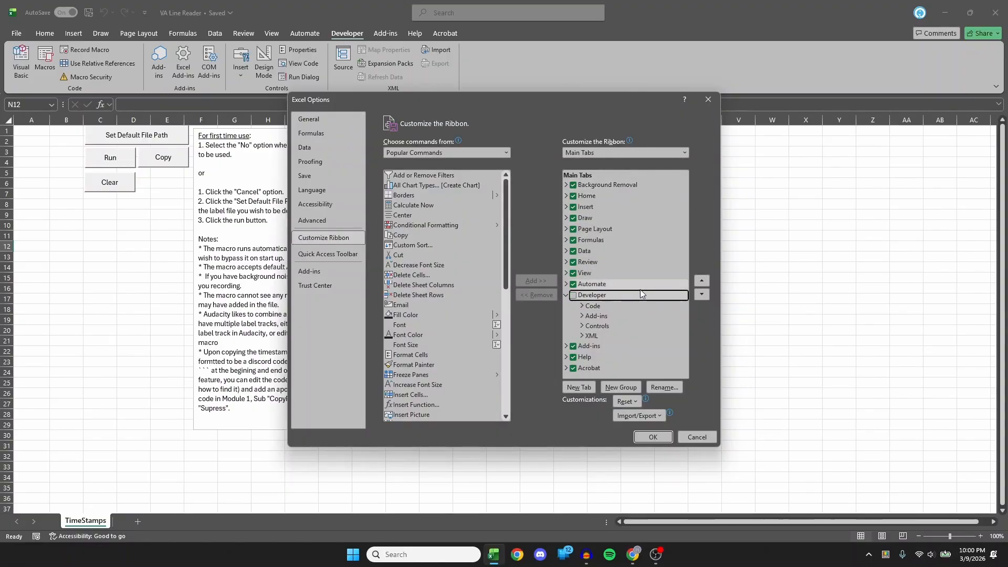
left_click(573, 295)
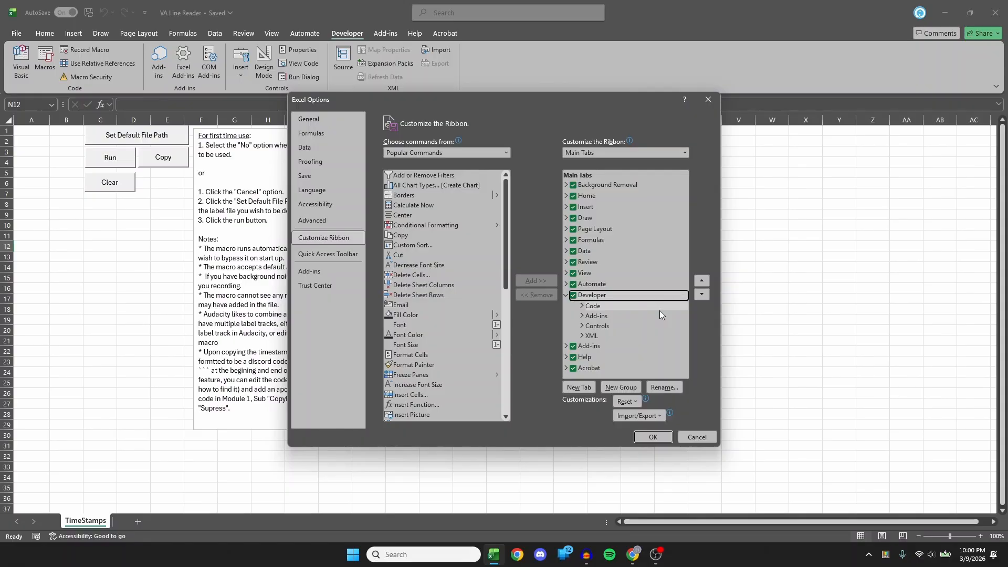
left_click(703, 436)
left_click(503, 225)
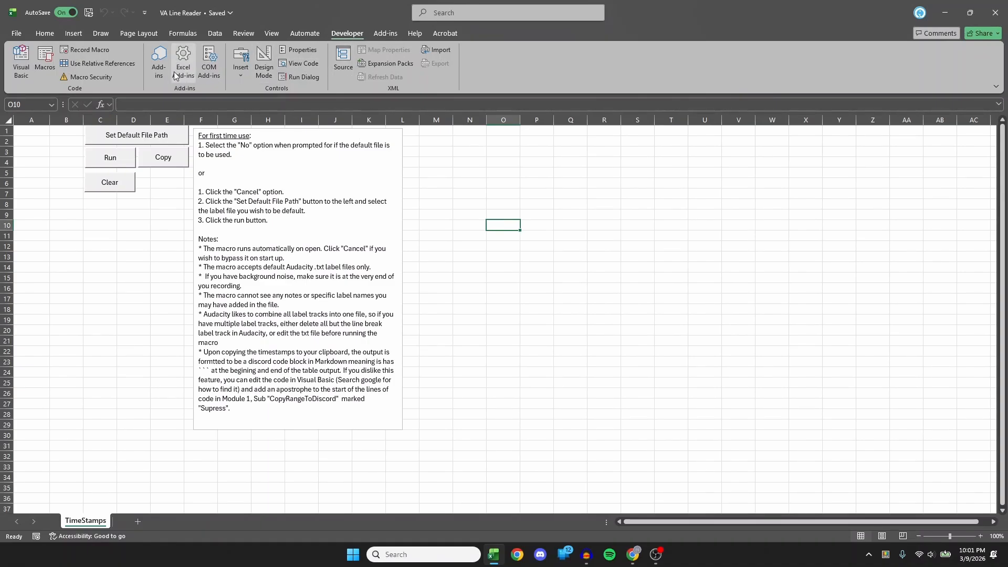
Open the Visual Basic editor for the workbook and select Module1 in the project's Modules folder
left_click(21, 63)
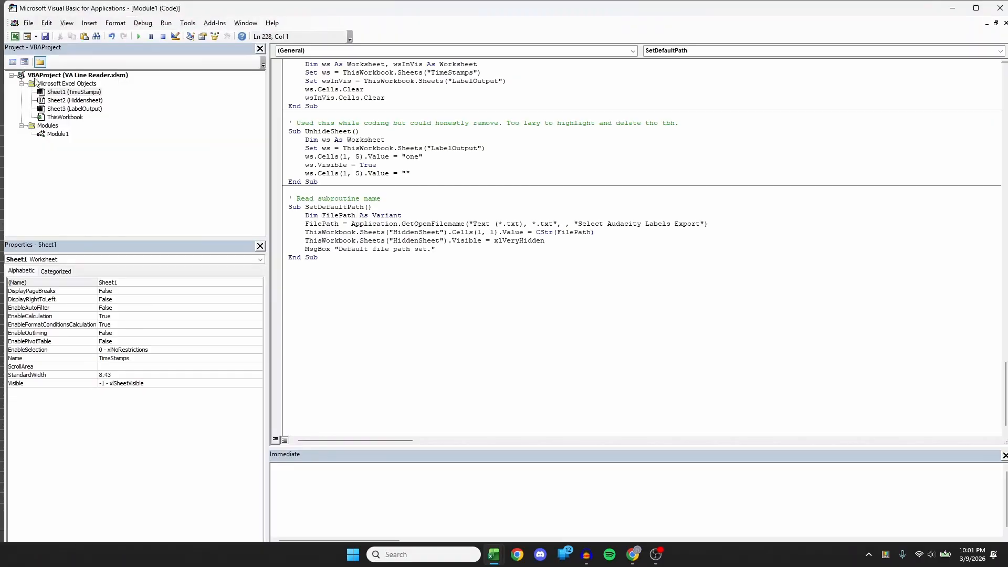
scroll(553, 293, "up", 14)
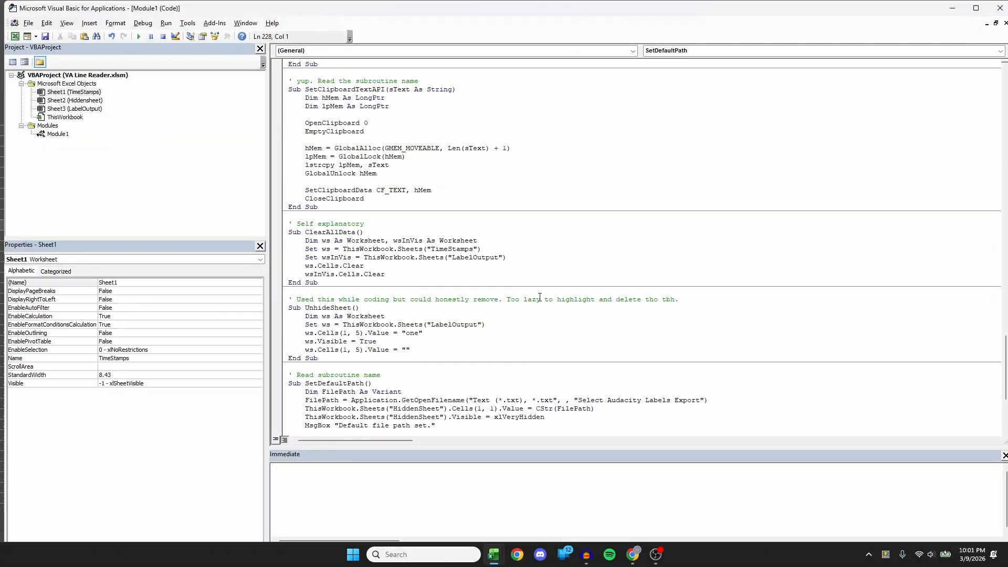
scroll(554, 293, "up", 20)
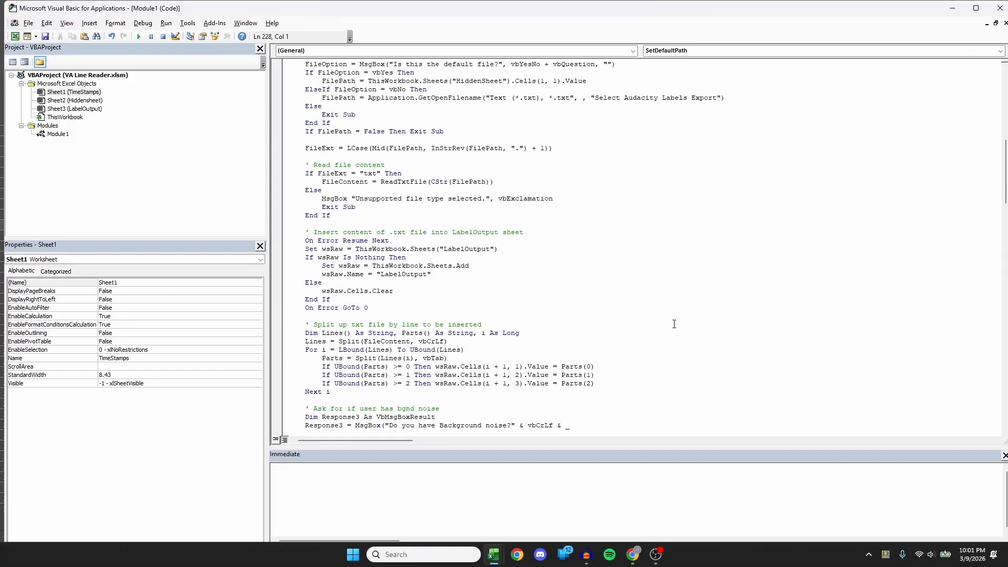
scroll(677, 325, "up", 9)
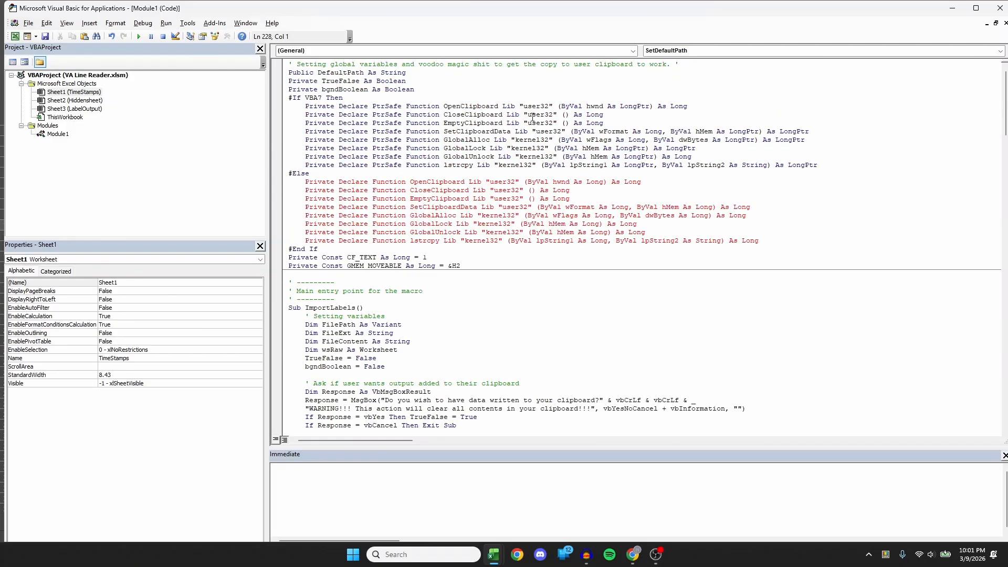
scroll(557, 172, "down", 5)
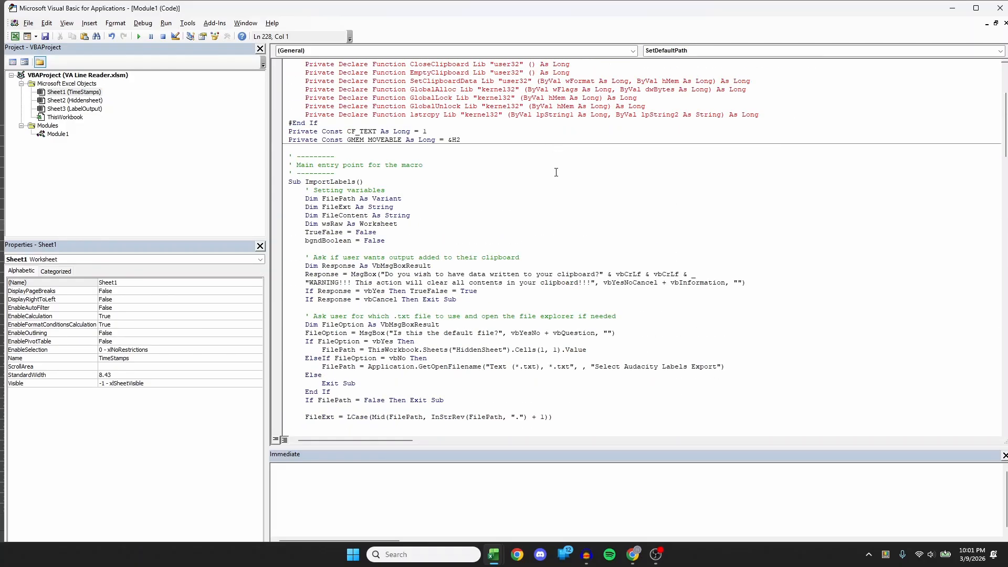
scroll(556, 173, "up", 5)
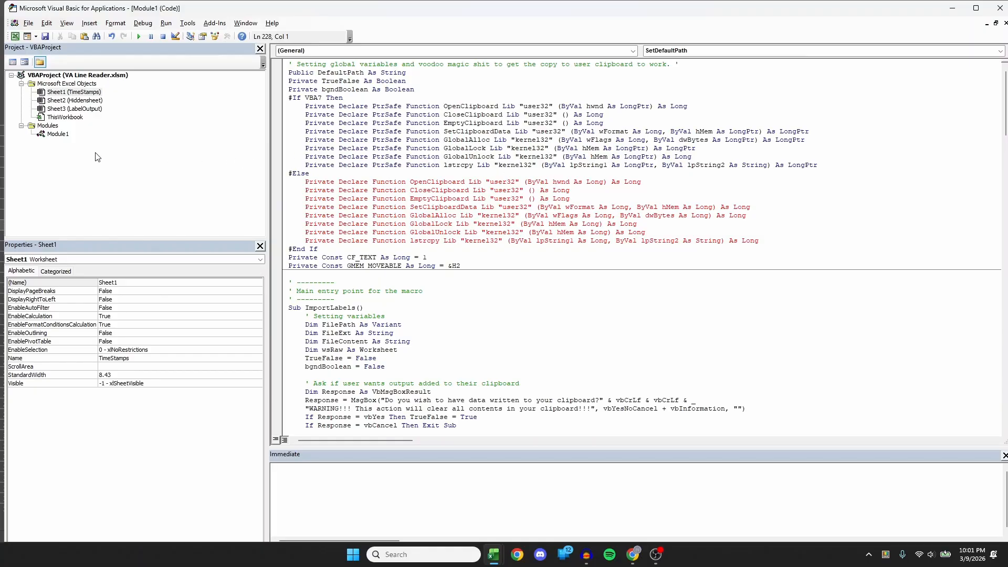
double_click(44, 126)
double_click(44, 126)
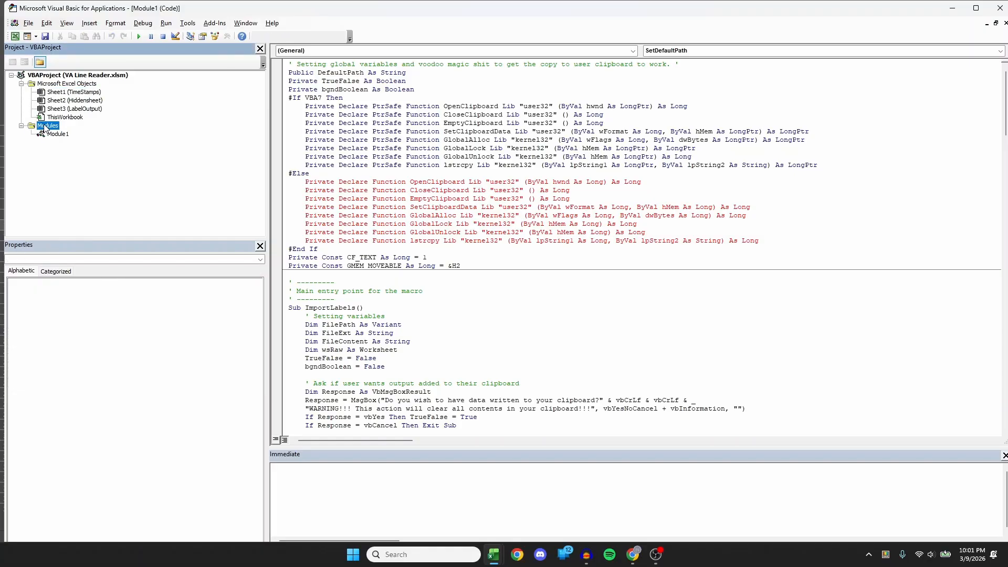
left_click(62, 134)
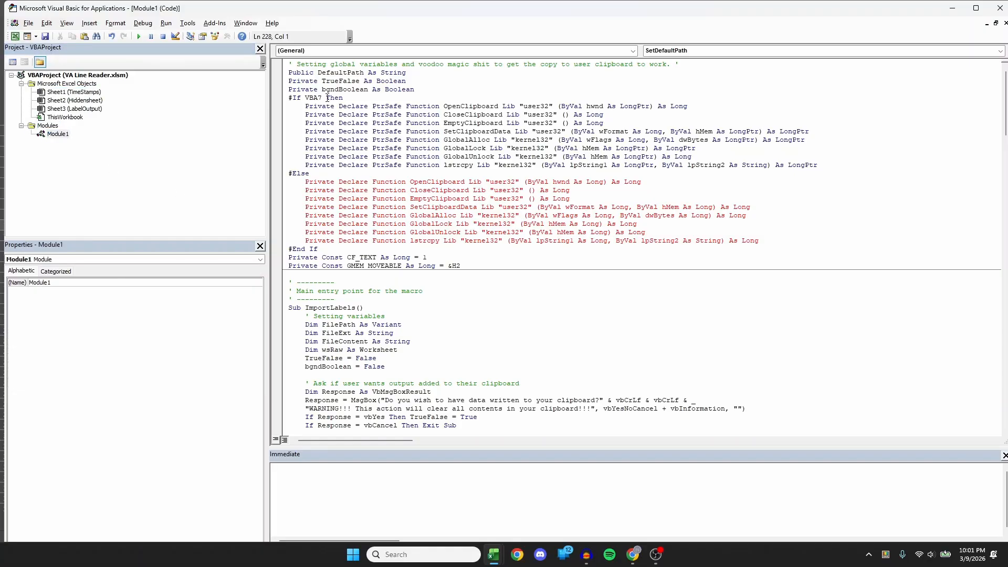
Highlight Module1's global declarations, and examine the start of the ImportLabels subroutine and the divider above it
left_click_drag(289, 72, 533, 268)
left_click(586, 184)
double_click(298, 307)
scroll(366, 279, "down", 2)
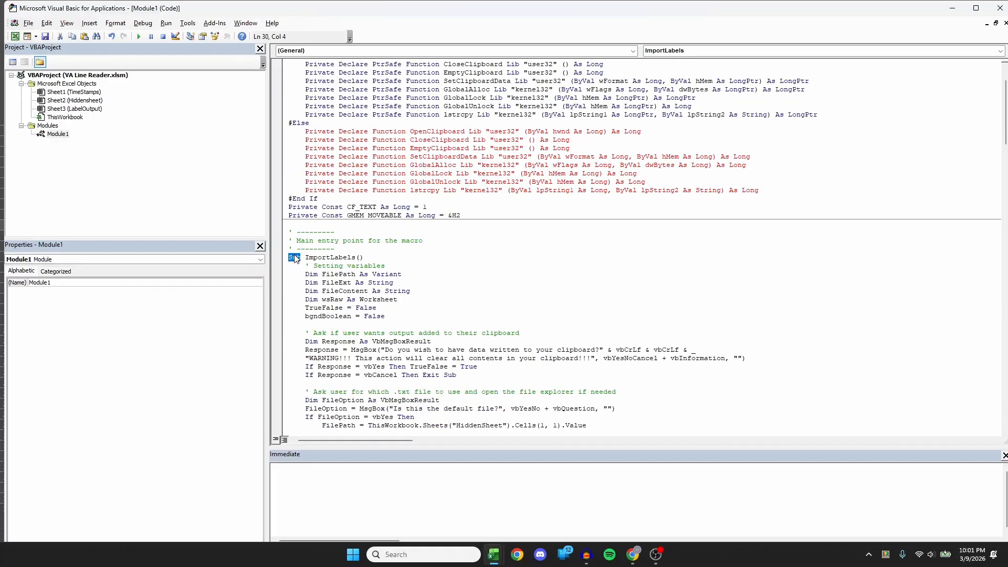
left_click(293, 257)
left_click_drag(291, 193, 289, 222)
left_click(290, 222)
Look through Module1's subroutines to locate CopyRangeForDiscord and highlight its header line
scroll(304, 225, "down", 15)
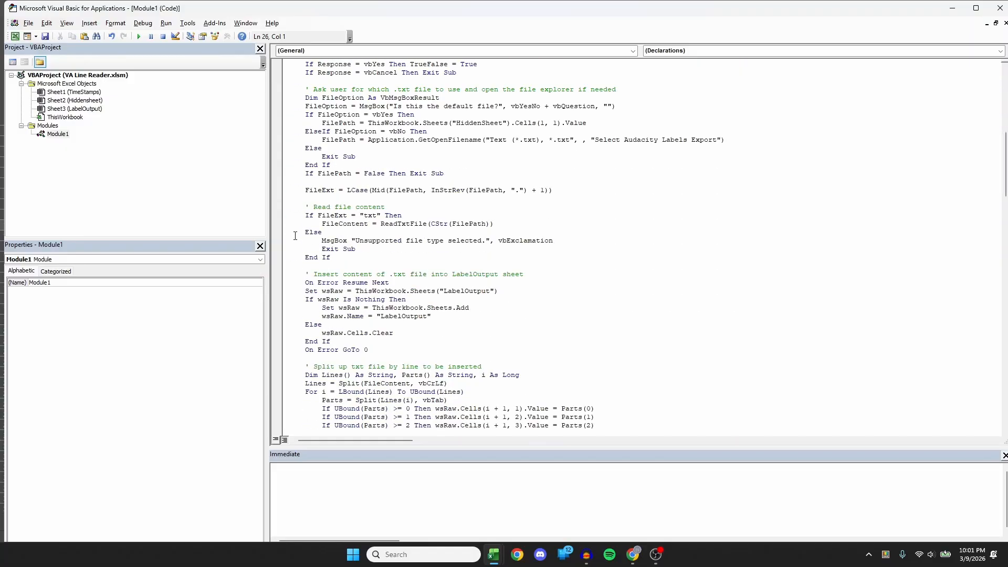
scroll(292, 244, "down", 10)
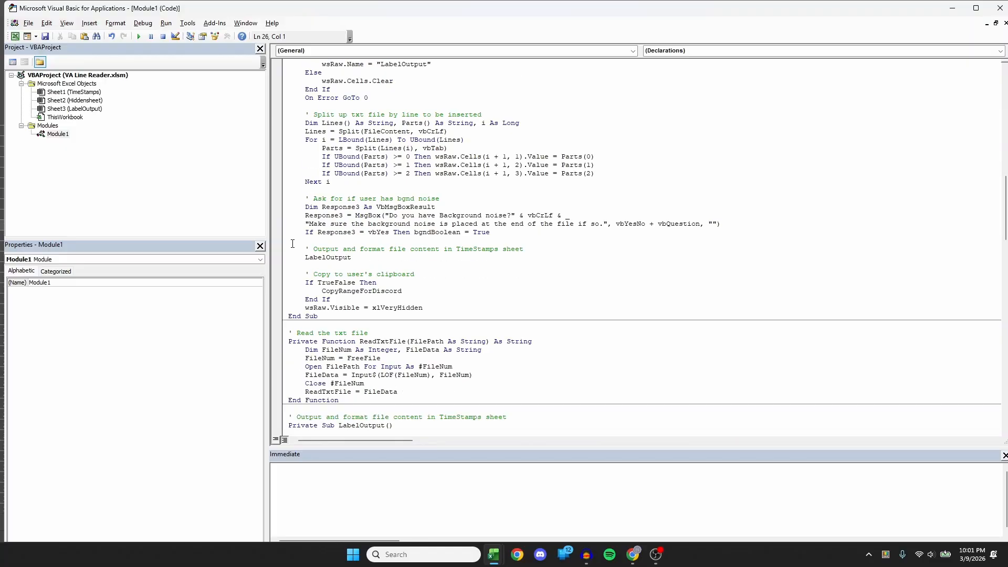
scroll(292, 243, "down", 1)
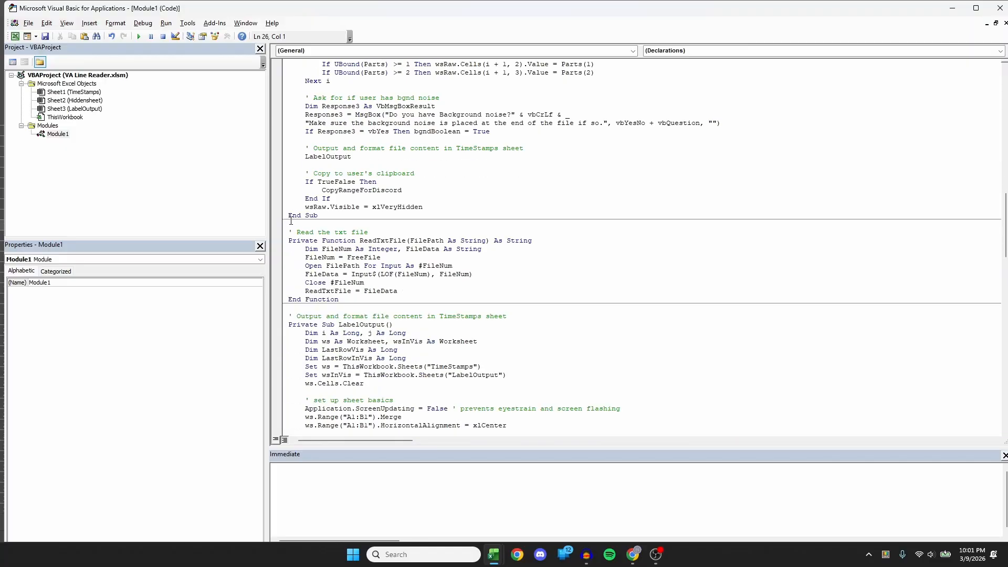
scroll(291, 242, "down", 4)
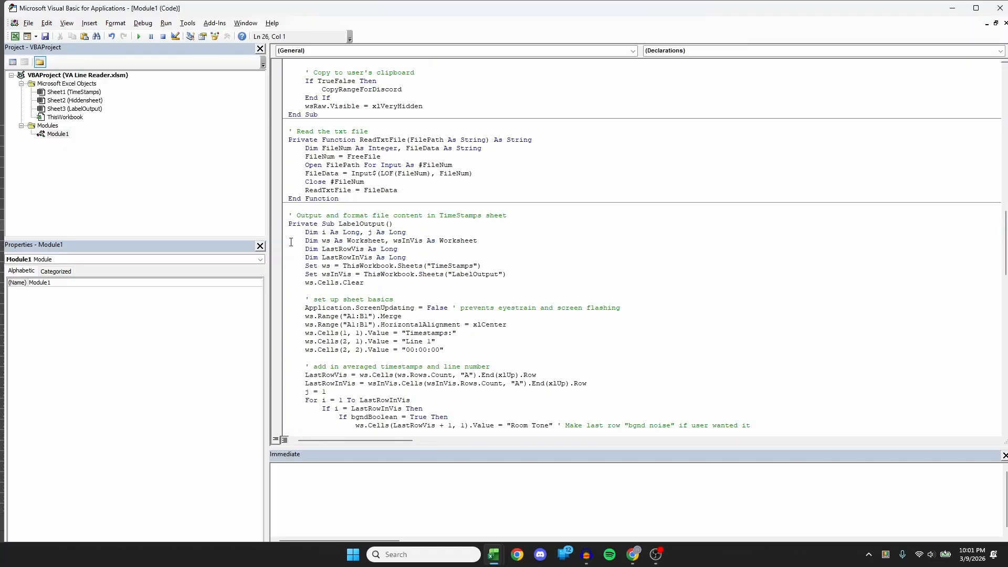
scroll(291, 242, "down", 4)
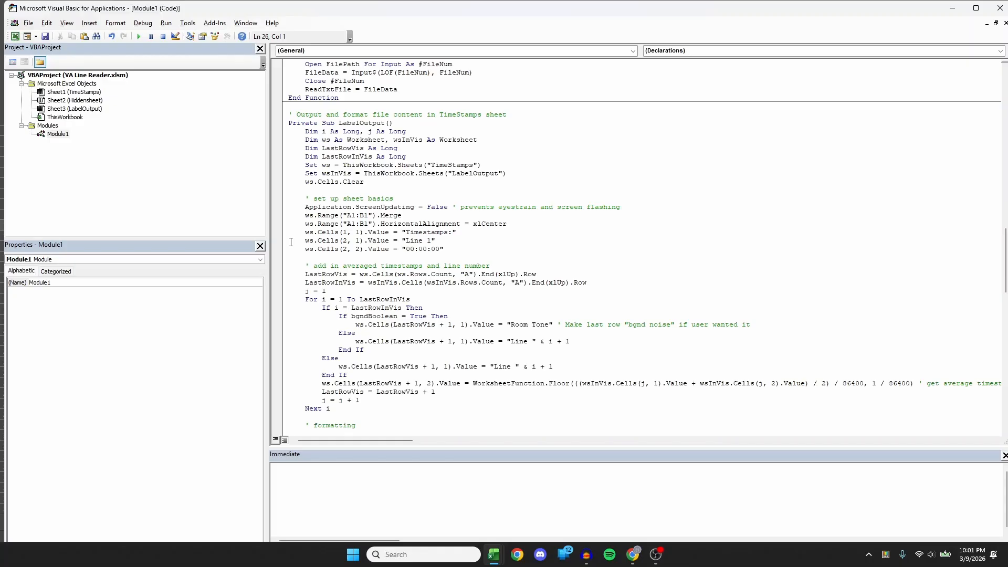
scroll(291, 242, "up", 1)
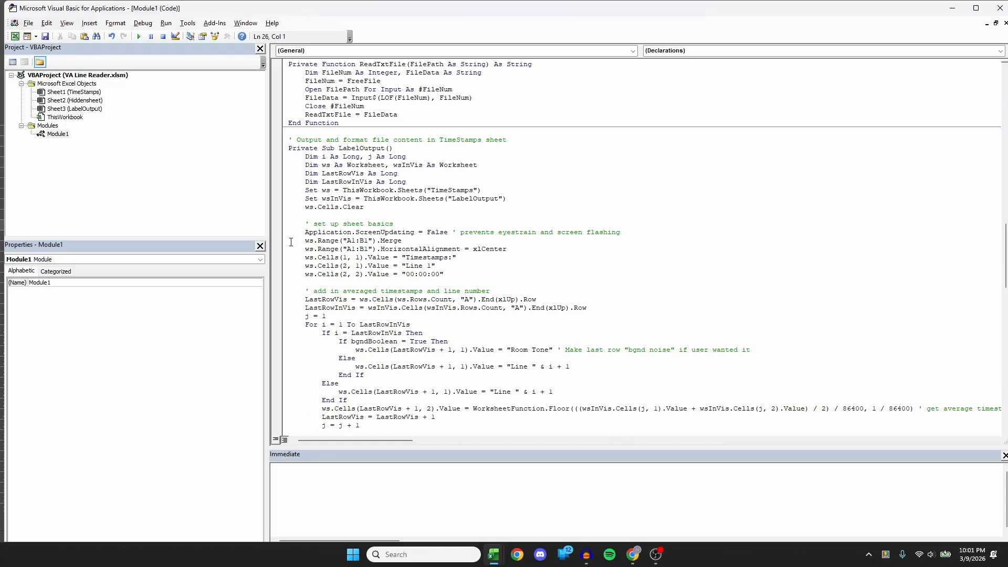
scroll(291, 242, "down", 3)
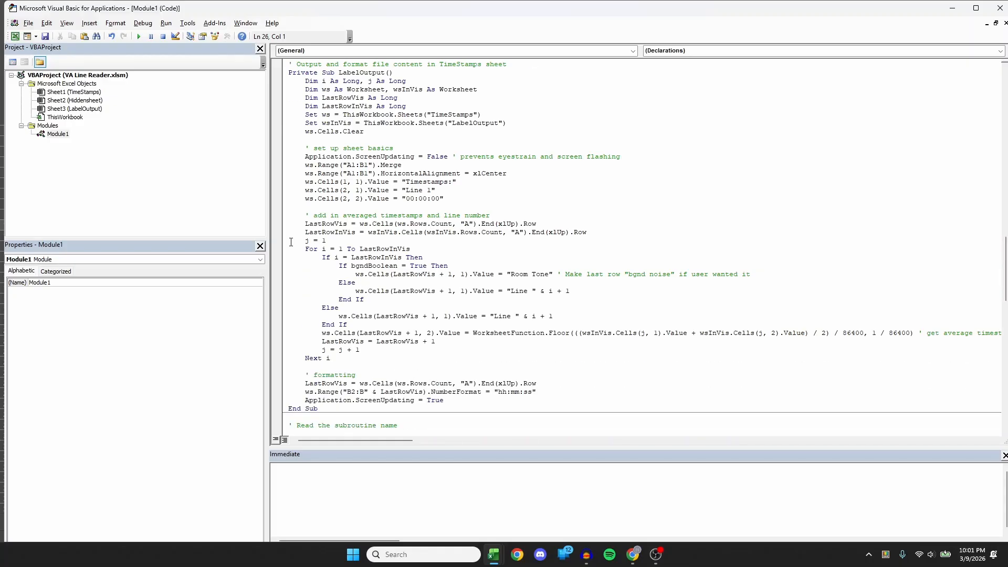
scroll(291, 242, "down", 5)
scroll(291, 242, "down", 5)
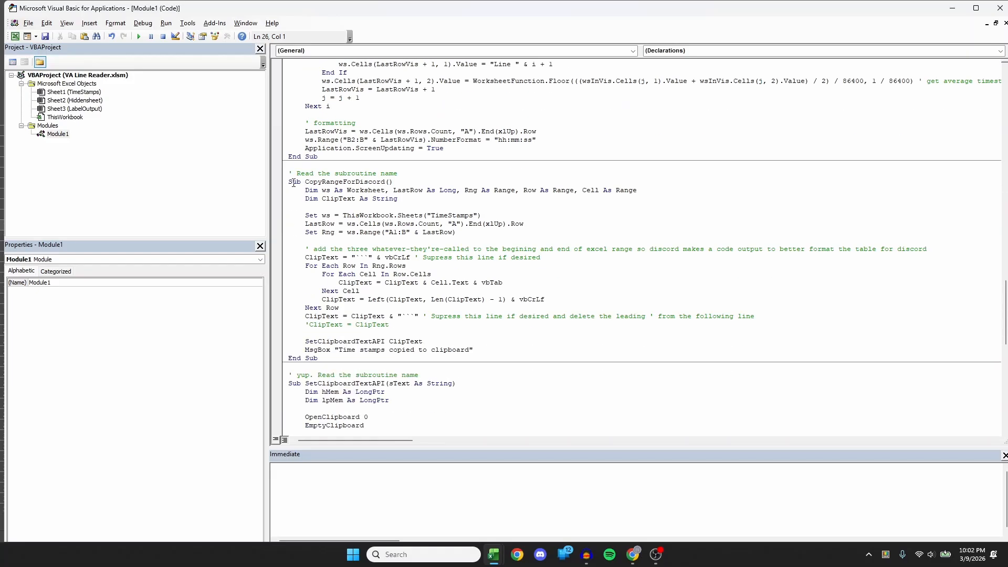
mouse_move(292, 182)
left_mouse_down()
mouse_move(400, 175)
mouse_move(281, 183)
left_mouse_up()
left_click(413, 181)
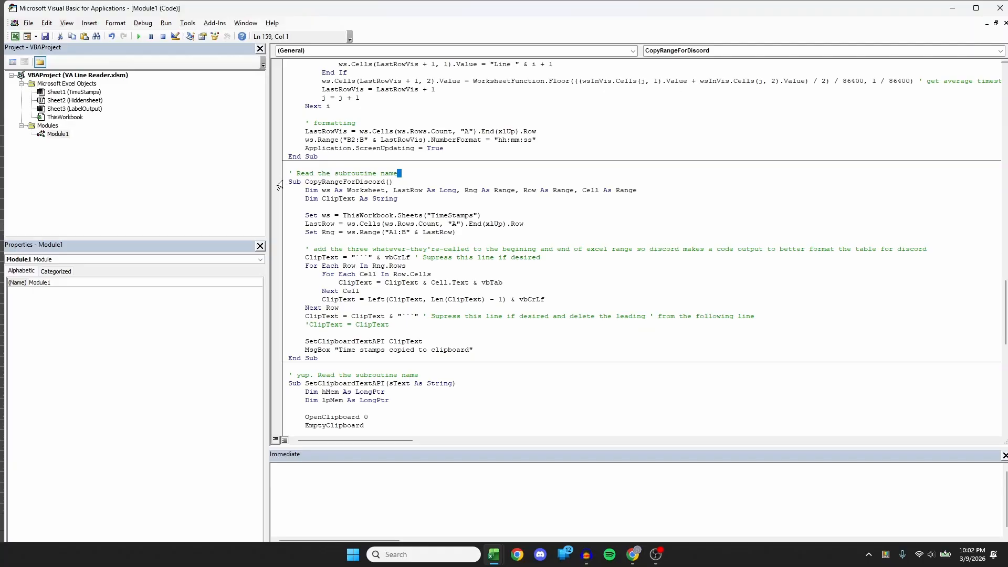
left_click_drag(399, 183, 281, 188)
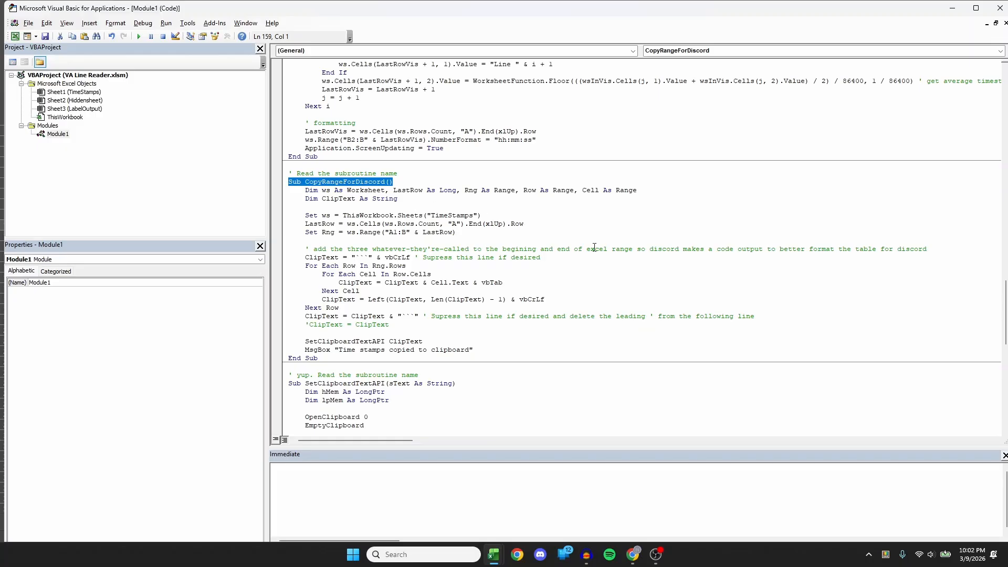
Capitalize the first word of the comment above the first ClipText line in CopyRangeForDiscord, making it "Add"
left_click(318, 249)
key("BackSpace")
type("A")
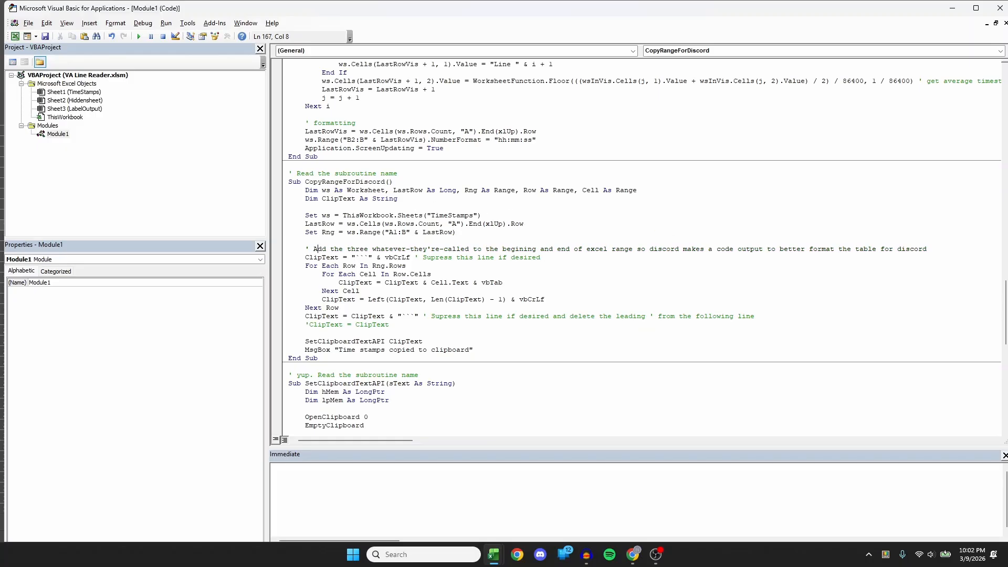
left_click(377, 232)
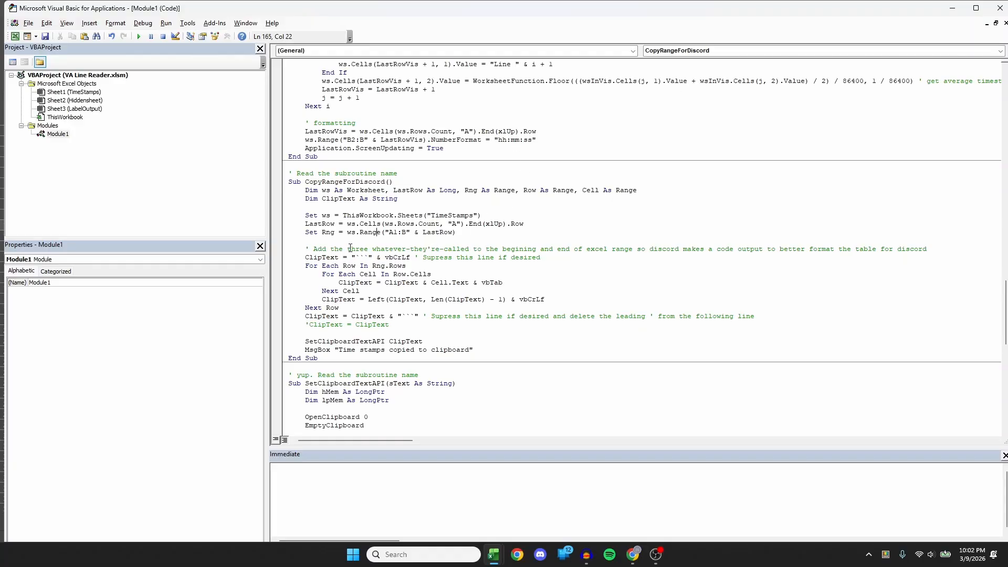
Highlight the comment about Discord code output and the backtick strings in the two ClipText lines marked for suppression
left_click_drag(310, 251, 947, 250)
left_click(947, 249)
left_click_drag(355, 258, 413, 258)
left_click_drag(401, 315, 414, 316)
Comment out both ClipText lines containing backticks with a leading apostrophe, and uncomment the "ClipText = ClipText" line
left_click(314, 258)
type("'")
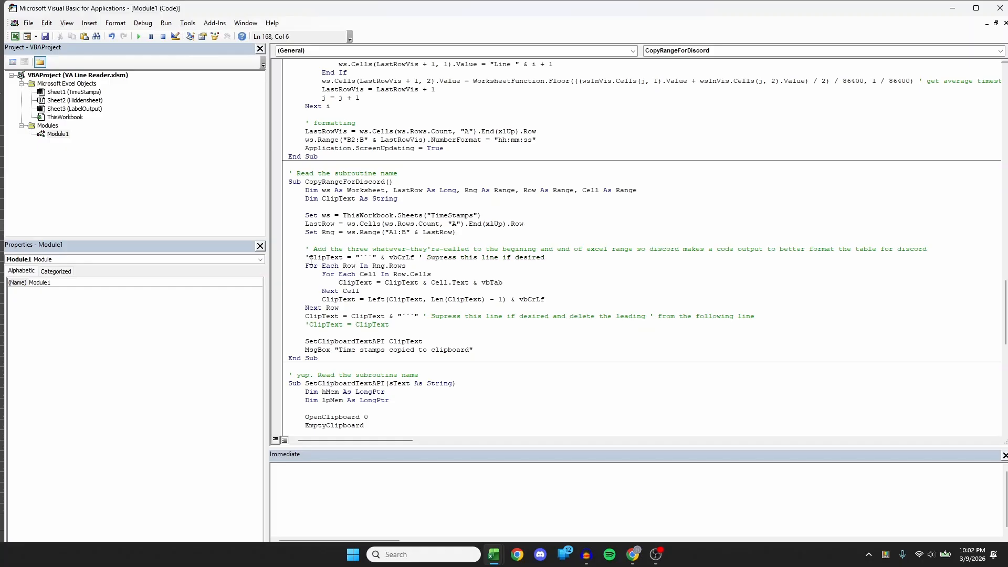
left_click(307, 273)
type("'")
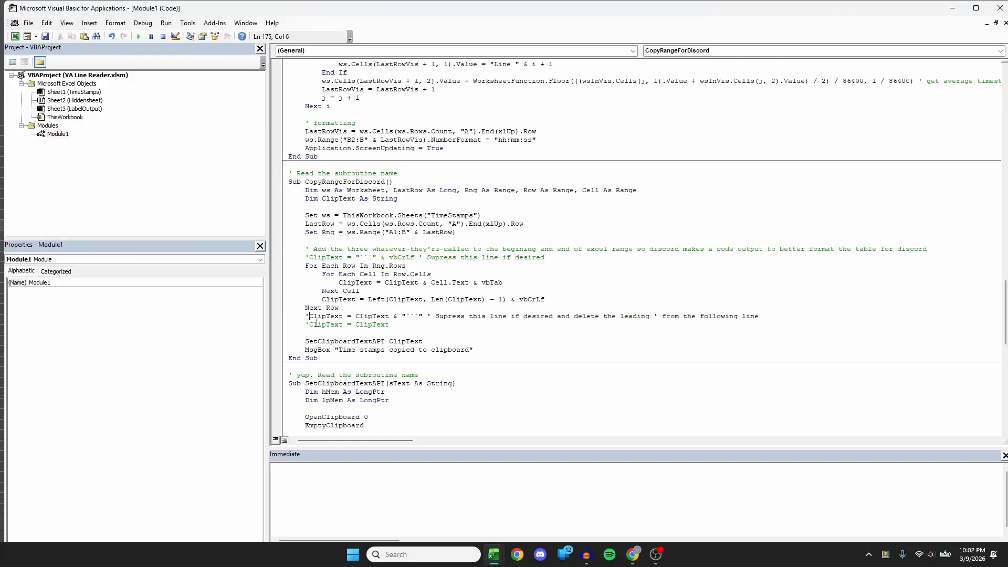
left_click(309, 324)
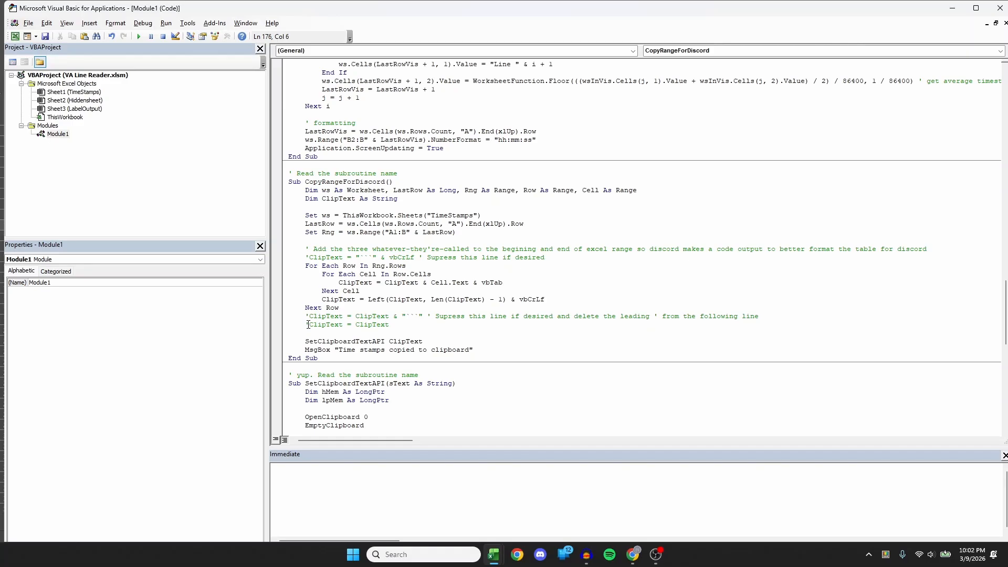
key("BackSpace")
left_click(432, 369)
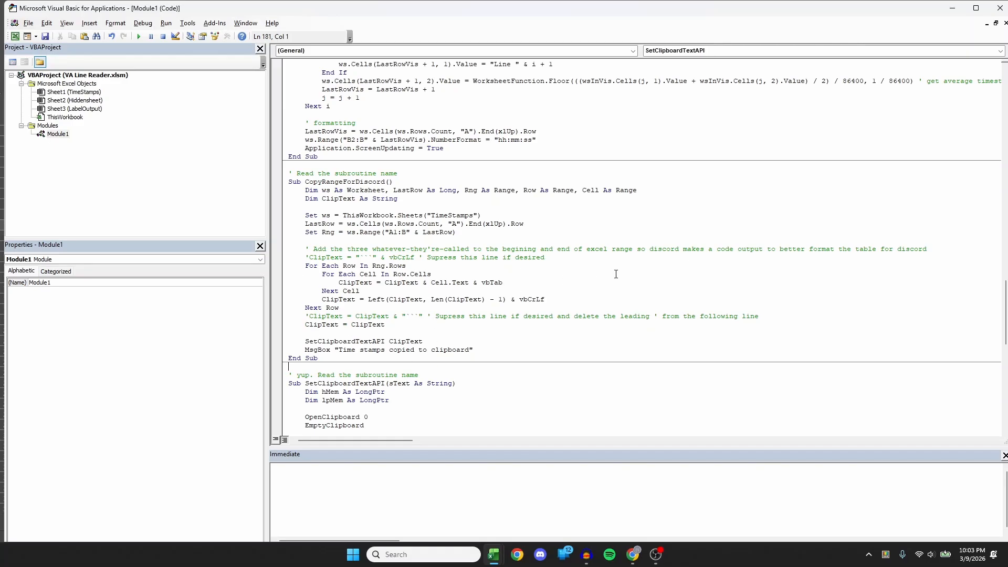
Remove the apostrophes from the two backtick ClipText lines and comment out "ClipText = ClipText" again
left_click(310, 257)
key("BackSpace")
left_click(310, 316)
key("BackSpace")
left_click(305, 325)
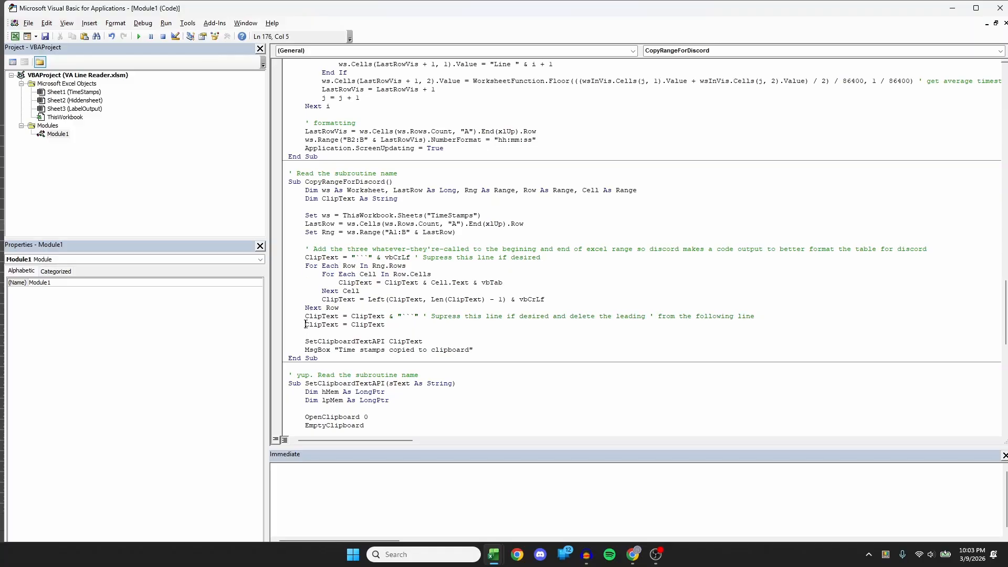
type("'")
Save the macro code and close the Visual Basic editor
left_click(391, 232)
left_click(45, 39)
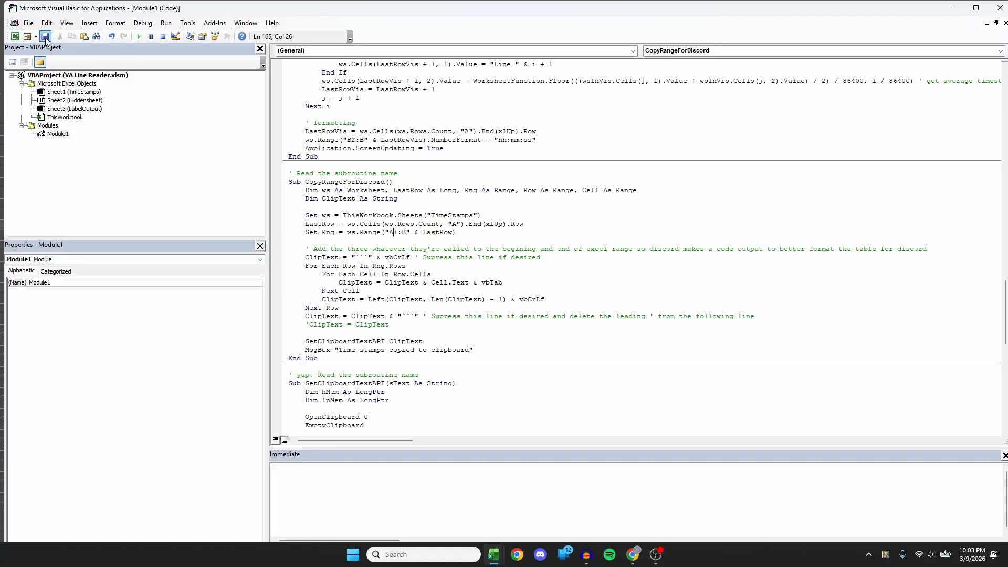
left_click(1003, 5)
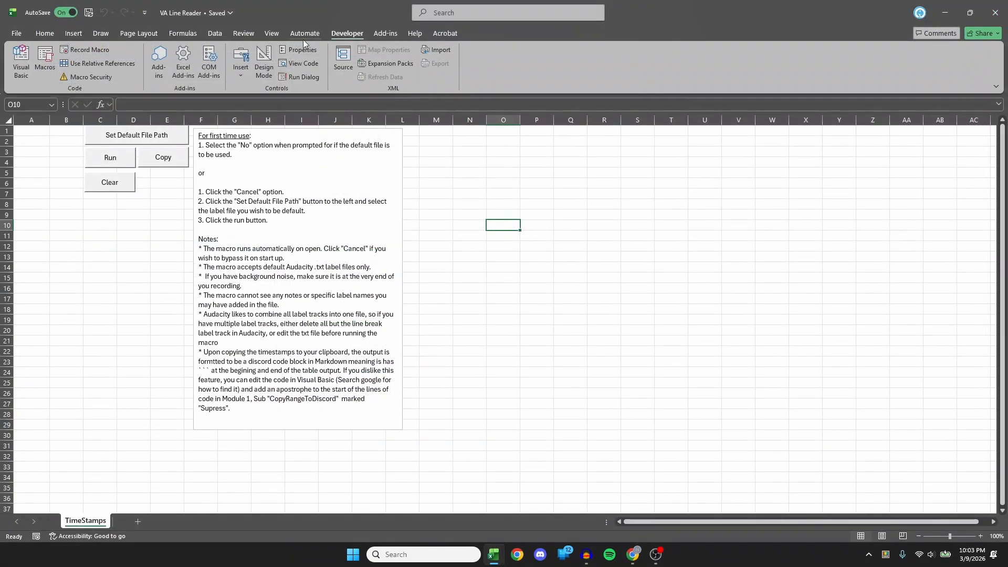